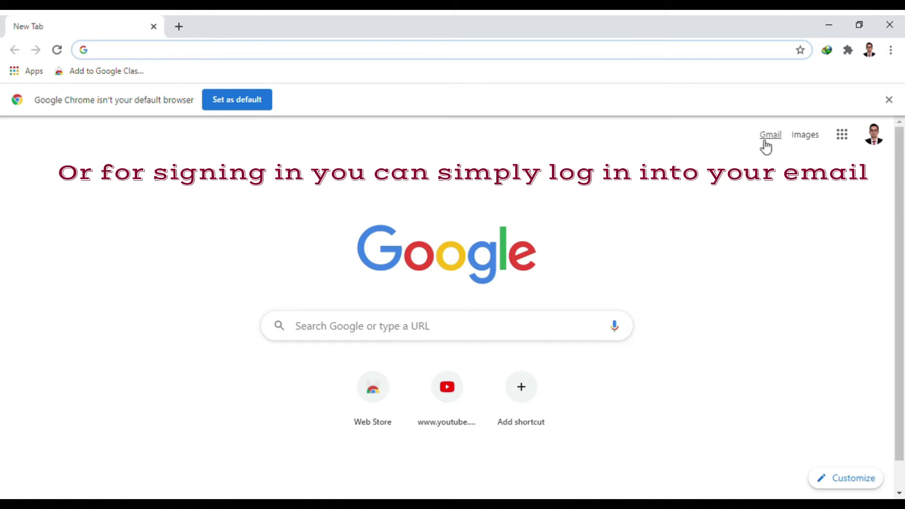
# - Open the Google account panel on the New Tab page to confirm the signed-in account
pyautogui.click(876, 142)
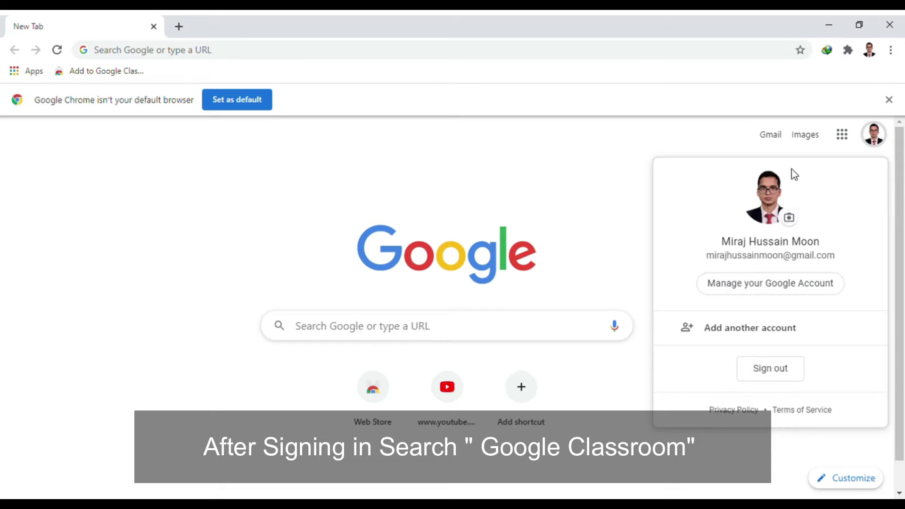
# - Search Google for 'google classroom' from the address bar
pyautogui.click(601, 173)
pyautogui.click(310, 56)
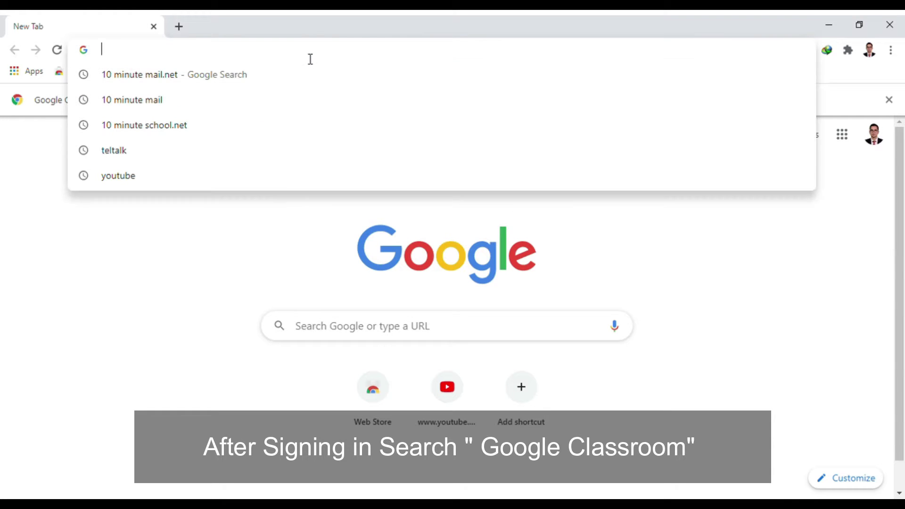
pyautogui.write('go')
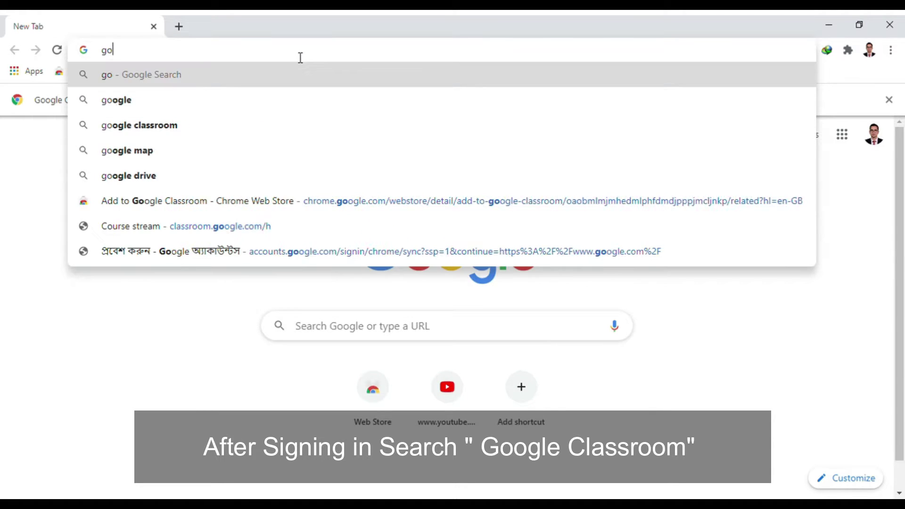
pyautogui.write('ogle class')
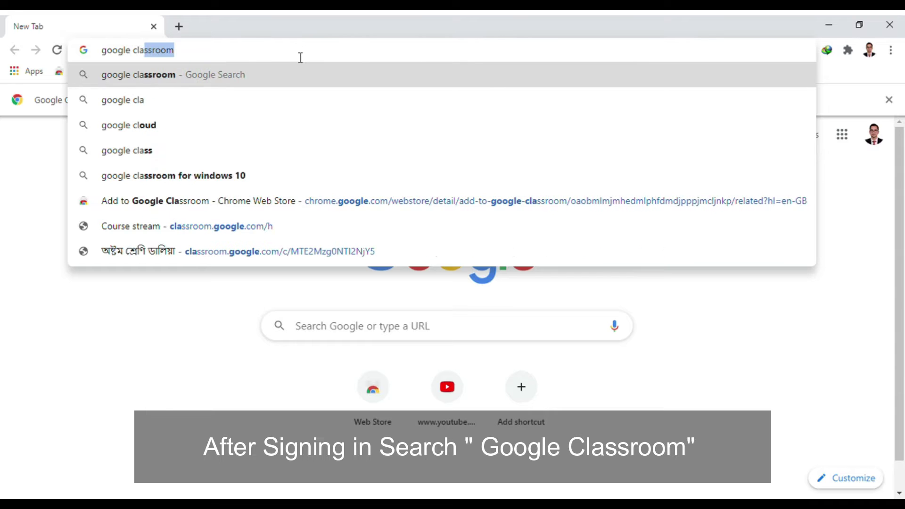
pyautogui.write('room')
pyautogui.press('Return')
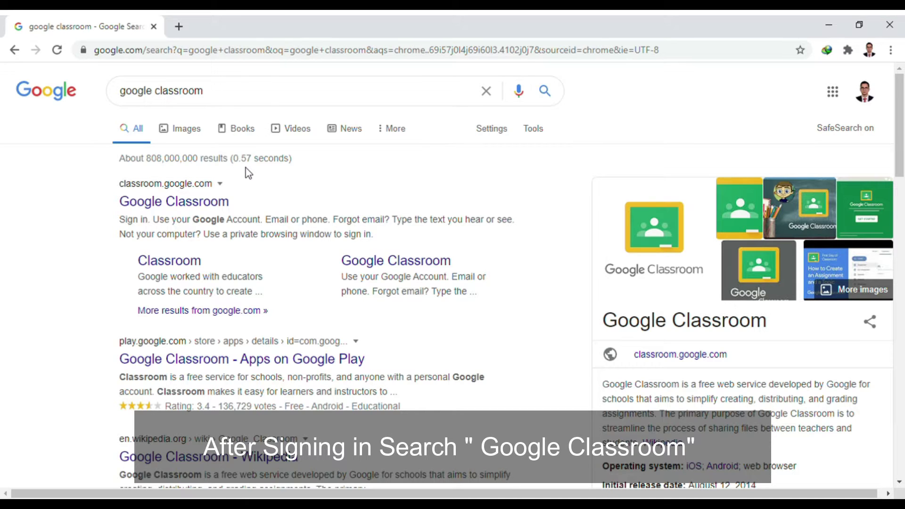
# - Go to the Google Classroom site and choose Create class from the + menu
pyautogui.click(230, 212)
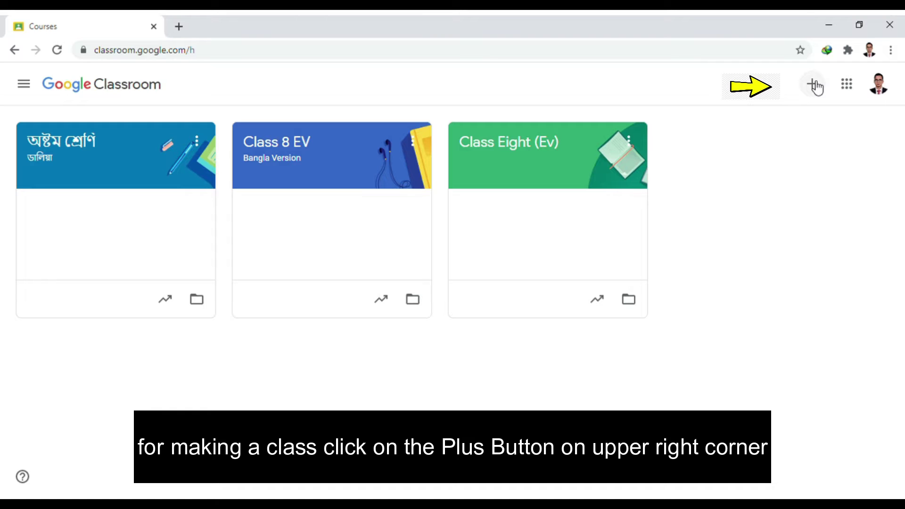
pyautogui.click(813, 84)
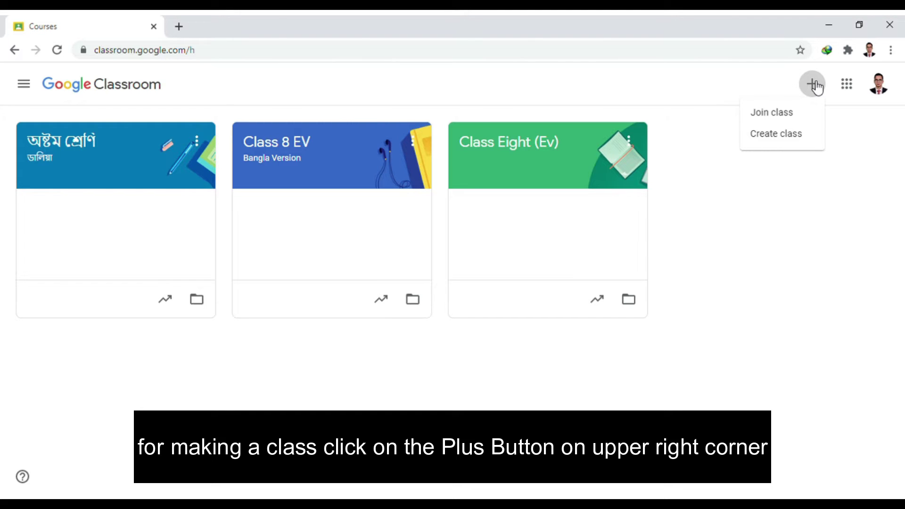
pyautogui.click(777, 133)
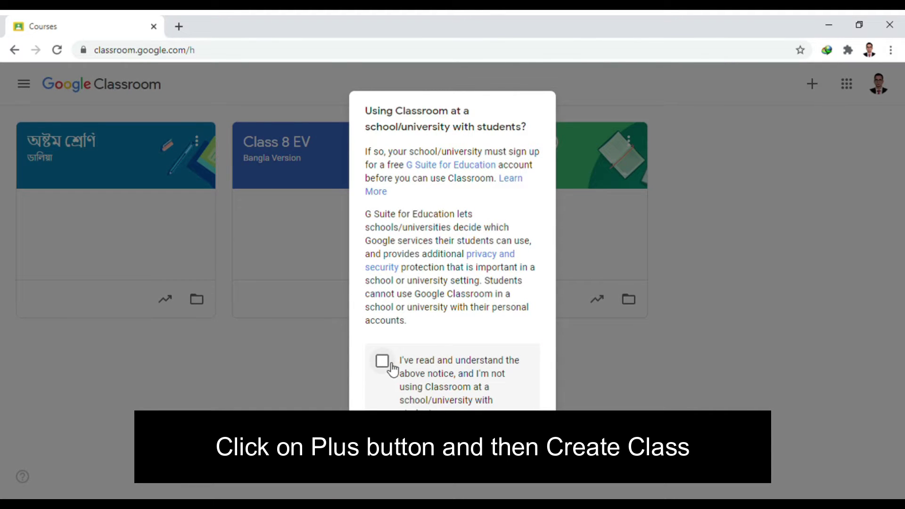
# - Accept the school usage notice and enter the class details, with section Dalia and subject ICT
pyautogui.click(382, 362)
pyautogui.click(525, 454)
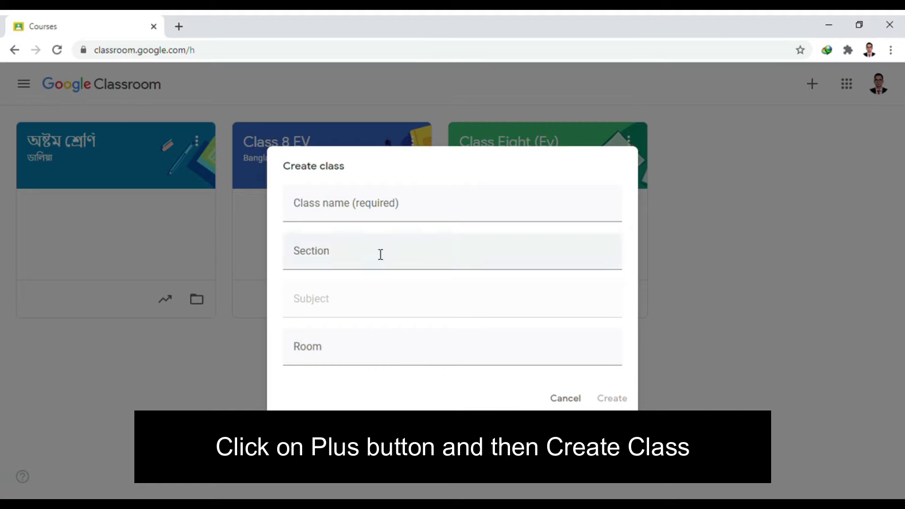
pyautogui.click(349, 218)
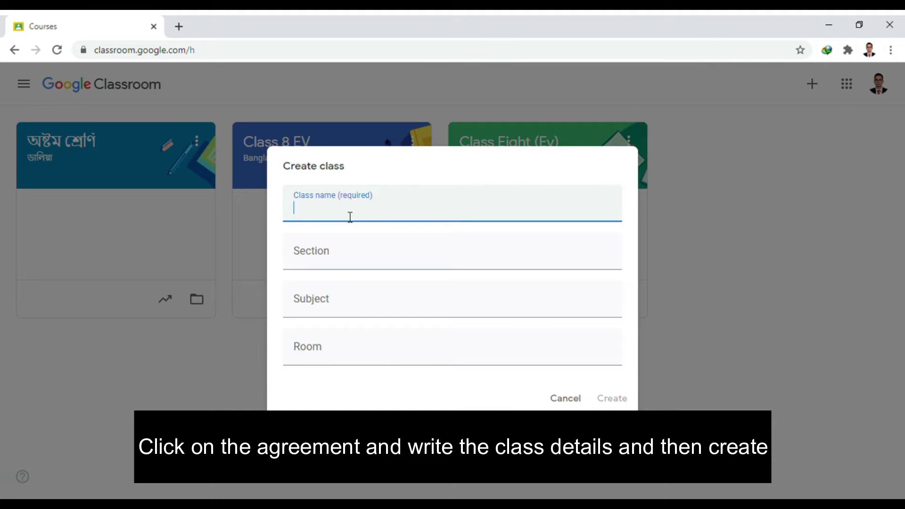
pyautogui.write('Class Five')
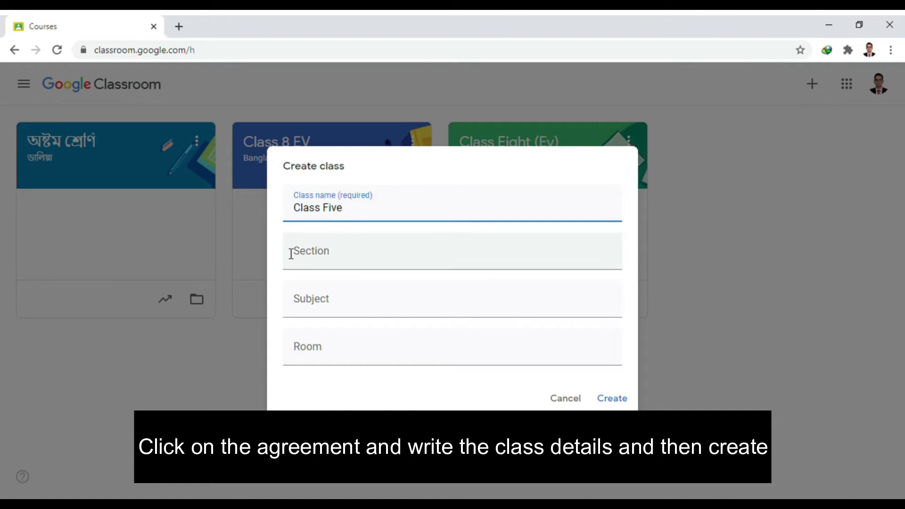
pyautogui.click(364, 242)
pyautogui.write('Dalia')
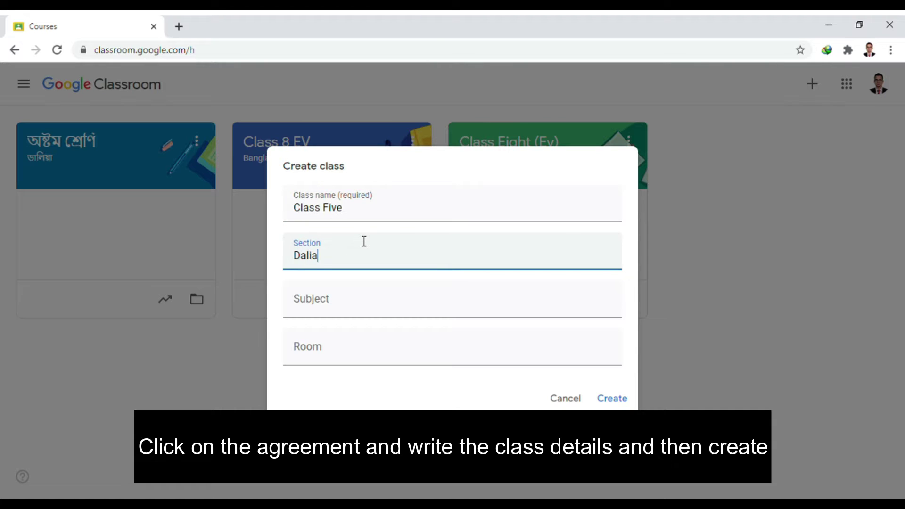
pyautogui.click(367, 293)
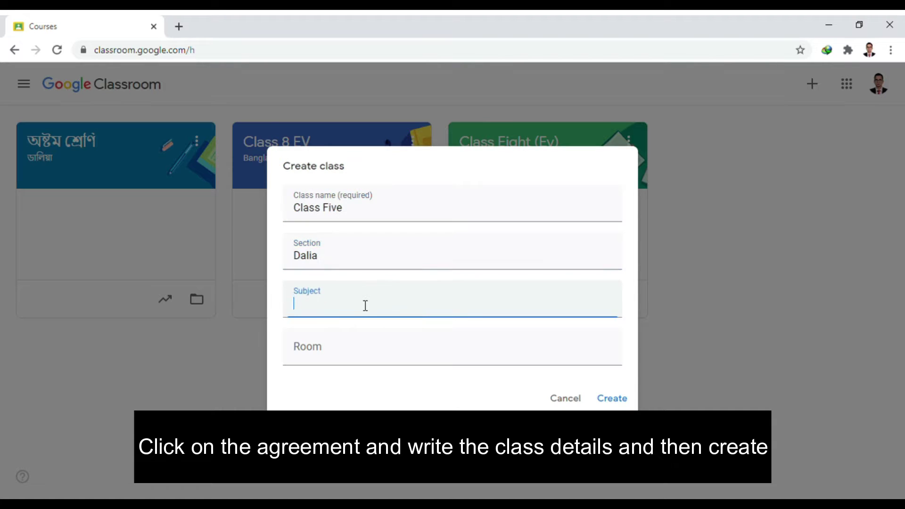
pyautogui.write('ICT')
# - Correct the class name to 'Class SIX' and create the class
pyautogui.click(356, 212)
pyautogui.press('BackSpace')
pyautogui.press('BackSpace')
pyautogui.press('BackSpace')
pyautogui.press('BackSpace')
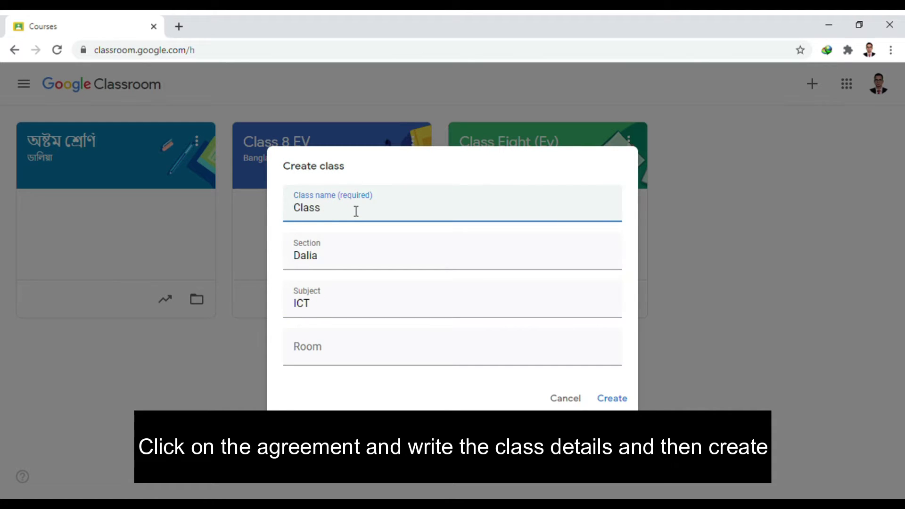
pyautogui.write('SIX')
pyautogui.click(344, 343)
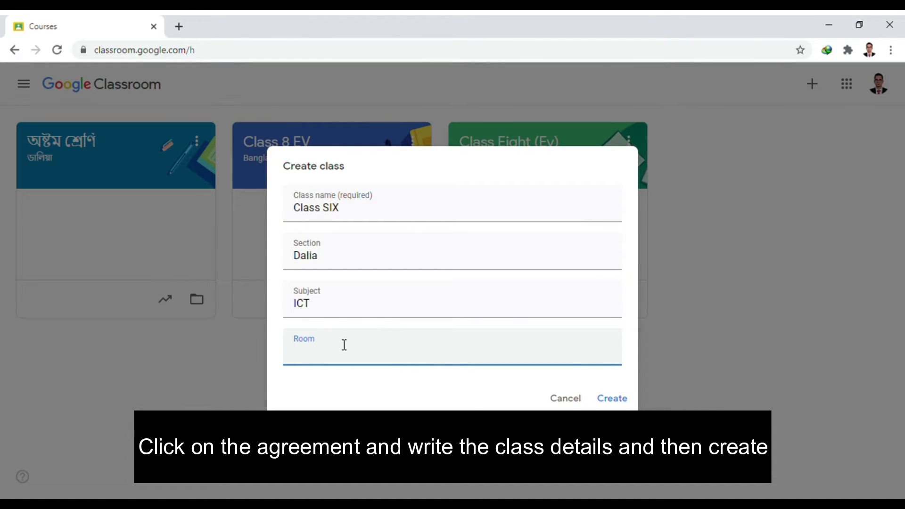
pyautogui.click(609, 398)
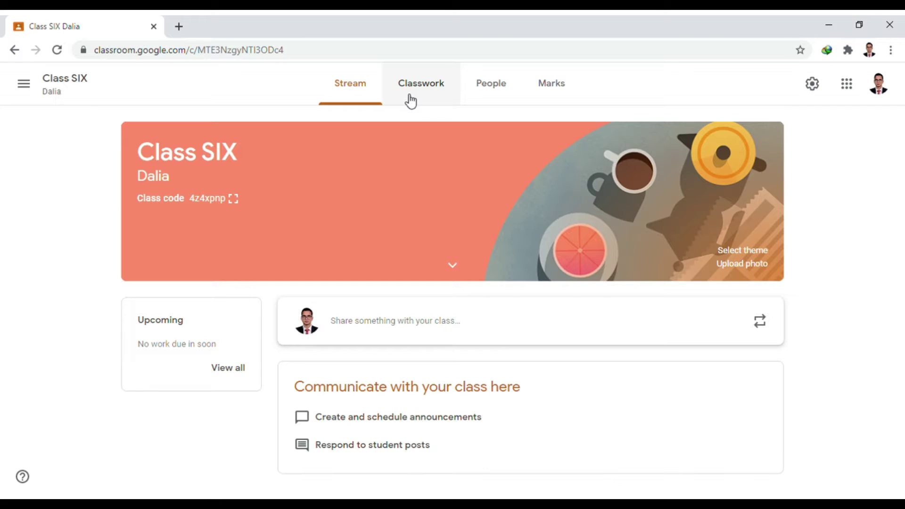
# - Create a quiz assignment in Classwork titled 'ICT MODEL EXAM'
pyautogui.click(411, 101)
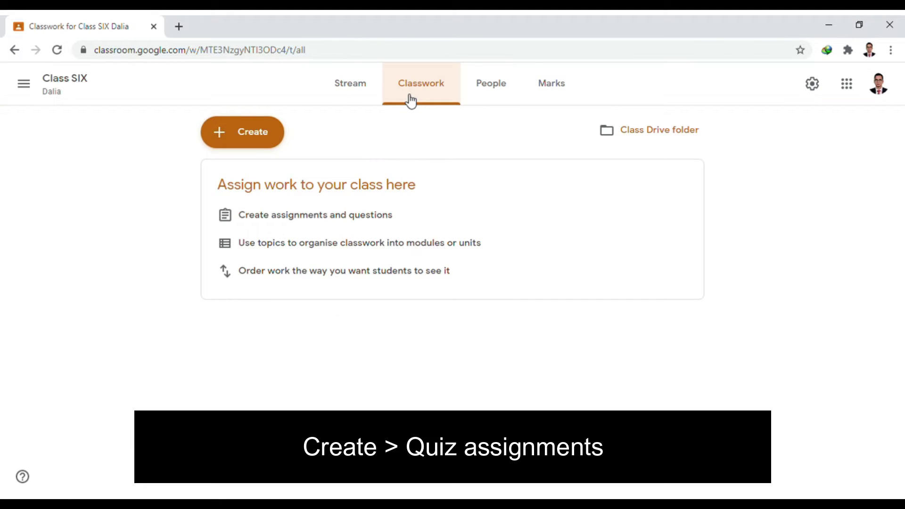
pyautogui.click(248, 137)
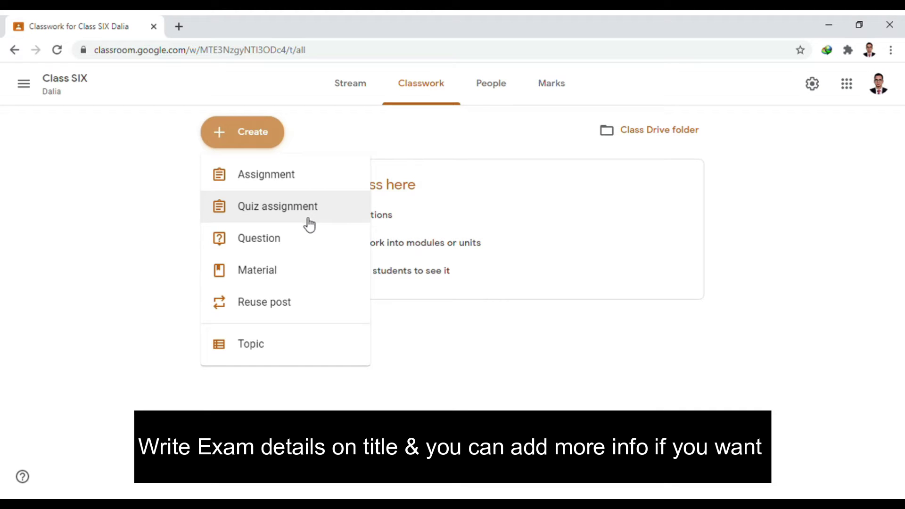
pyautogui.click(309, 224)
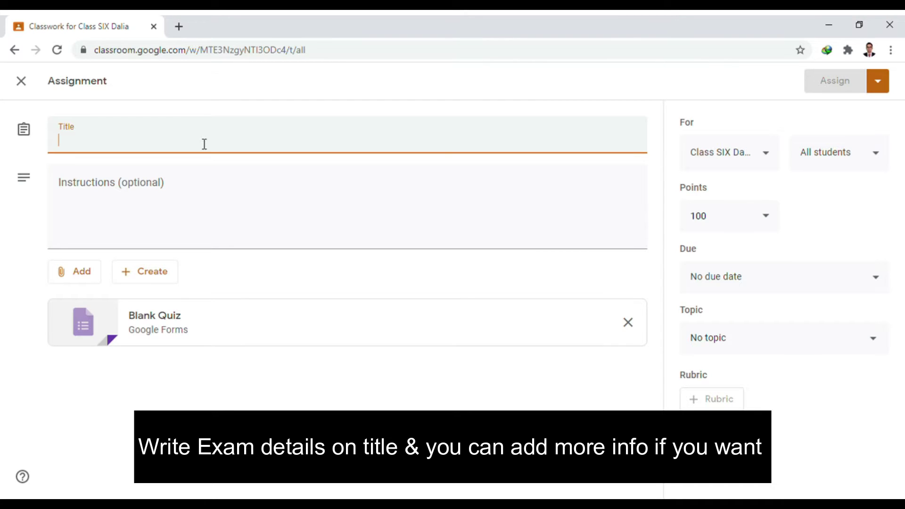
pyautogui.write('ICT')
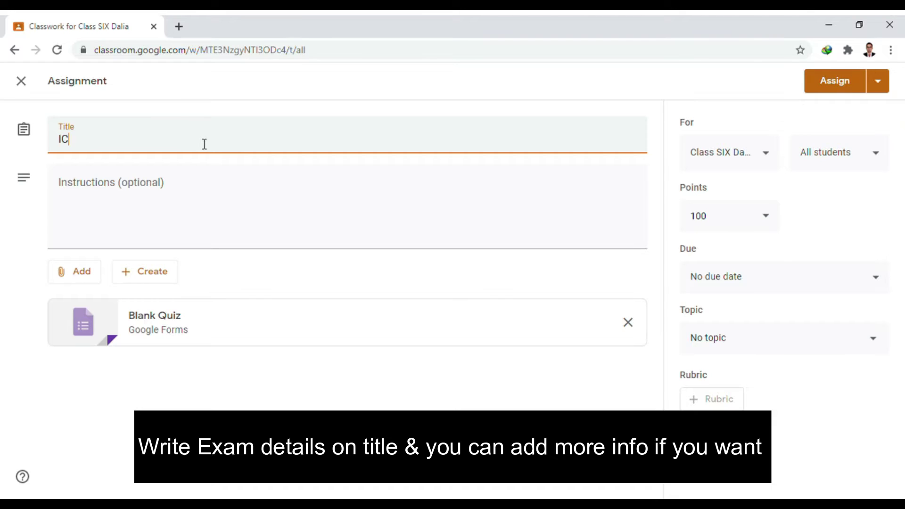
pyautogui.write('MODEL EXAM')
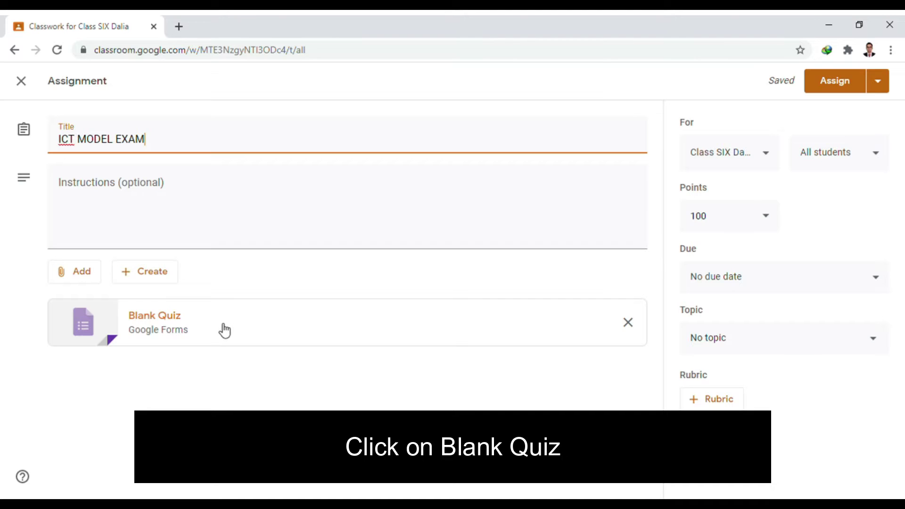
# - Open the attached Blank Quiz in Forms and rename its title to 'CPSCS'
pyautogui.click(269, 336)
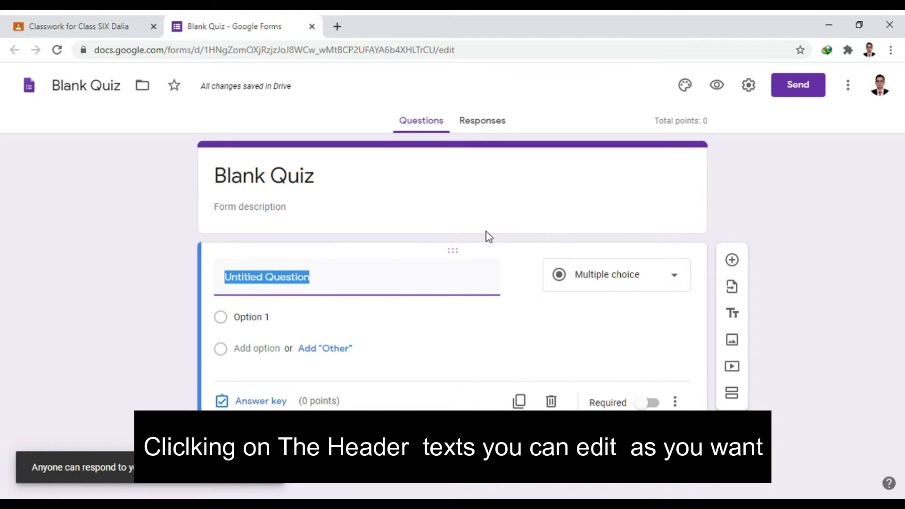
pyautogui.click(332, 193)
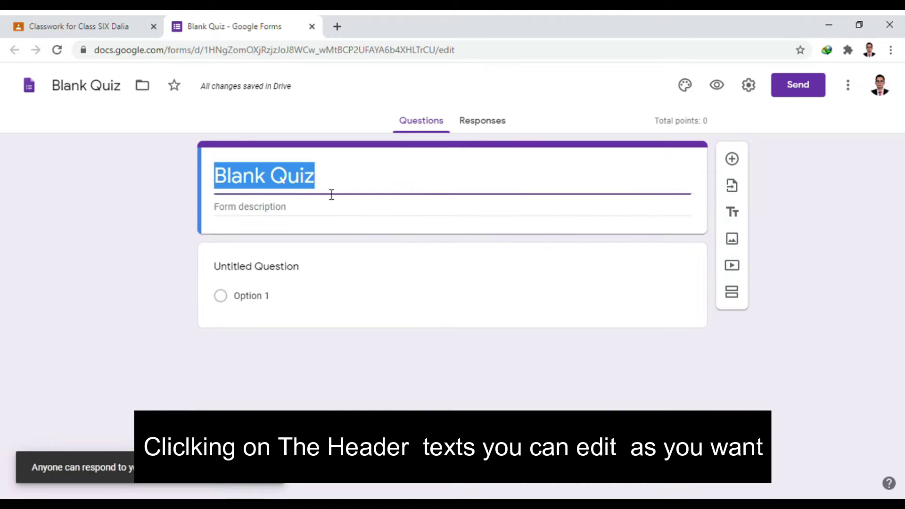
pyautogui.press('BackSpace')
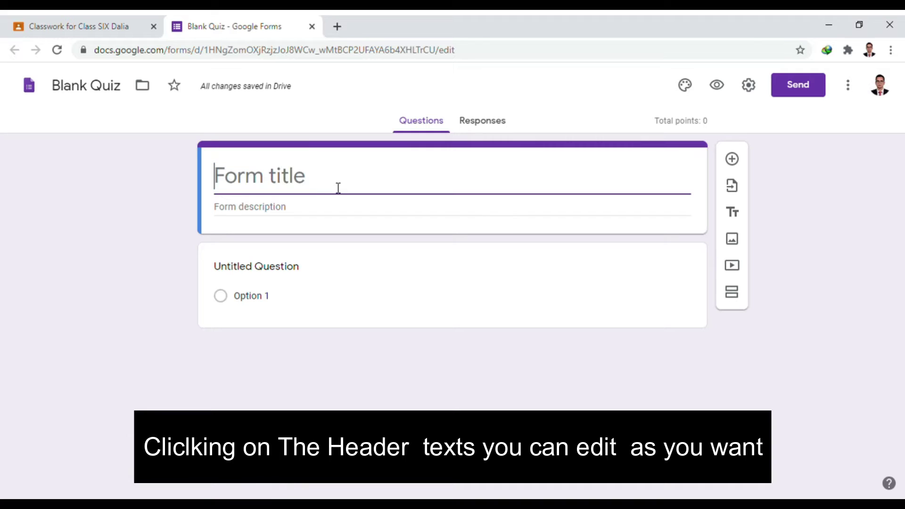
pyautogui.write('CAN')
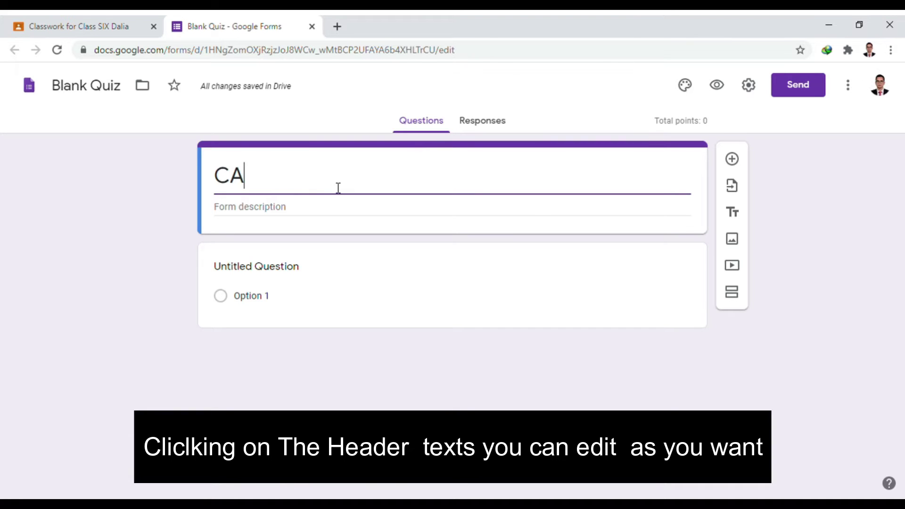
pyautogui.press('BackSpace')
pyautogui.press('BackSpace')
pyautogui.press('BackSpace')
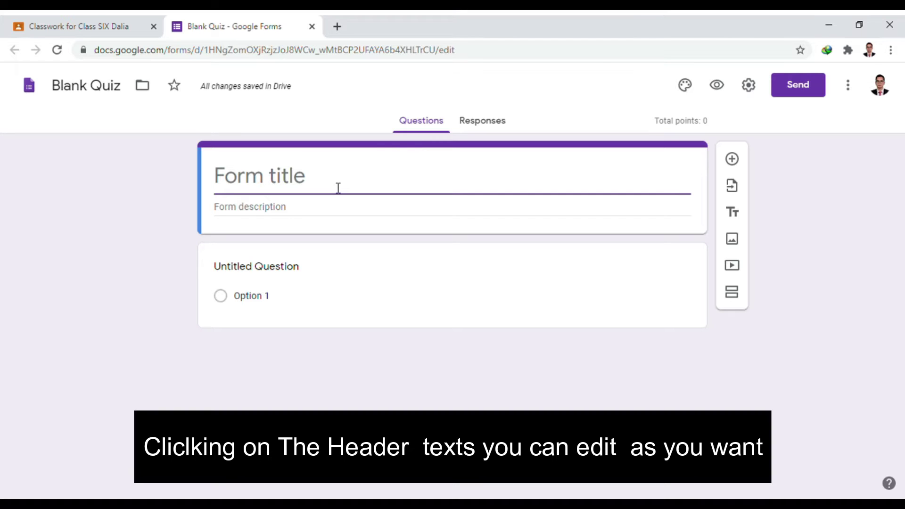
pyautogui.write('CP')
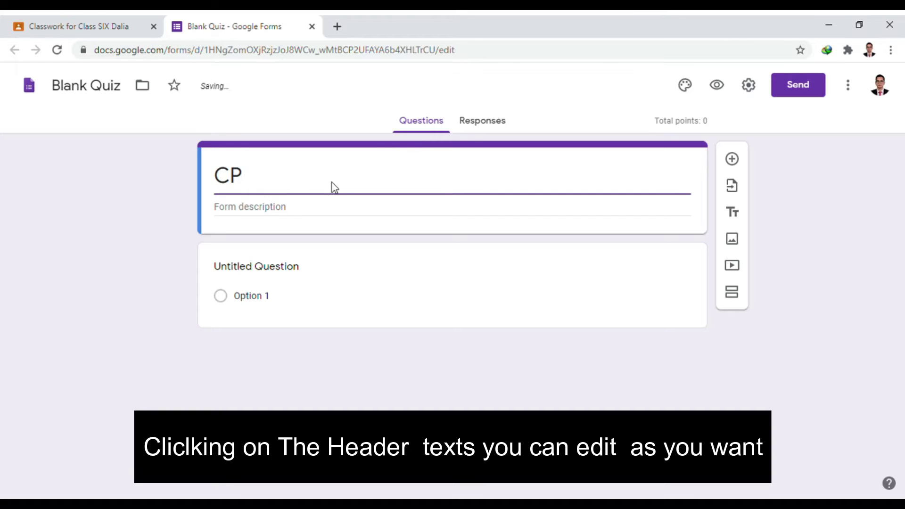
pyautogui.write('SCS 2')
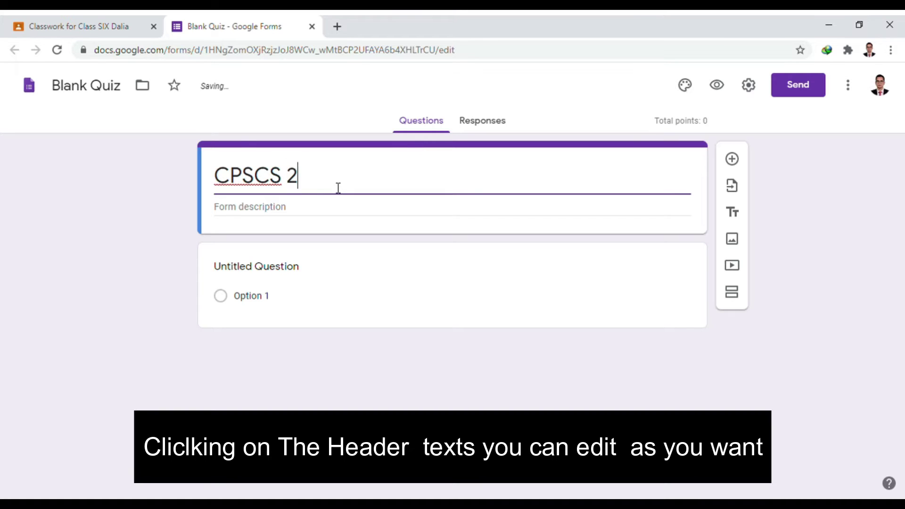
pyautogui.press('BackSpace')
pyautogui.click(294, 209)
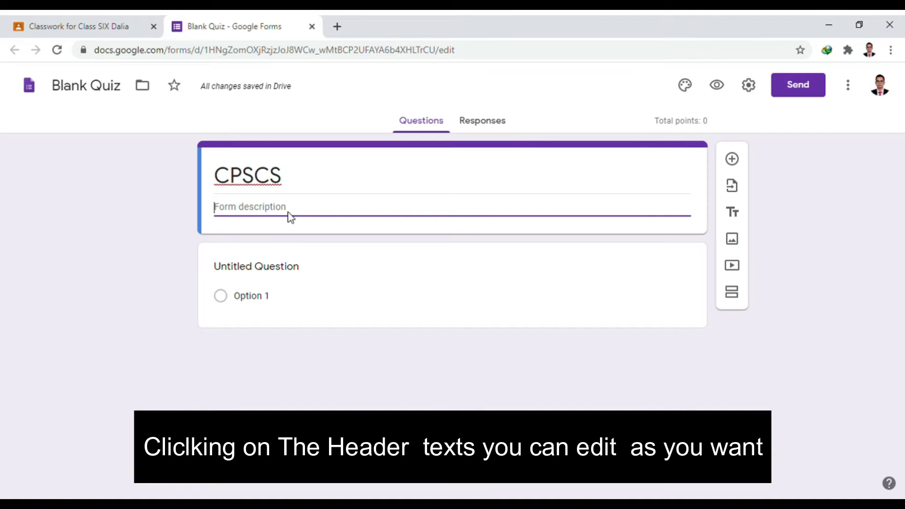
# - Write the description 'Time : 20 Minutes' and 'Full marks: 50' on two lines
pyautogui.write('Time ')
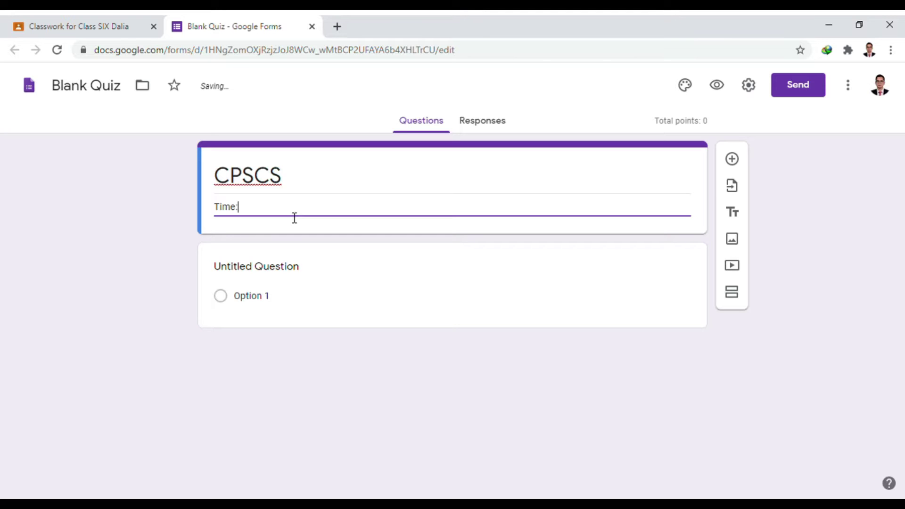
pyautogui.write(': 20 Minutes')
pyautogui.press('Return')
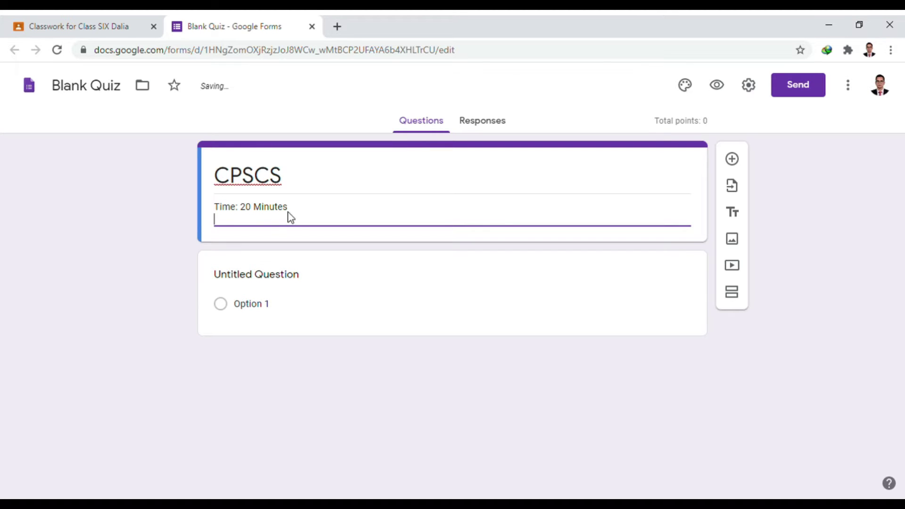
pyautogui.write('Full ma')
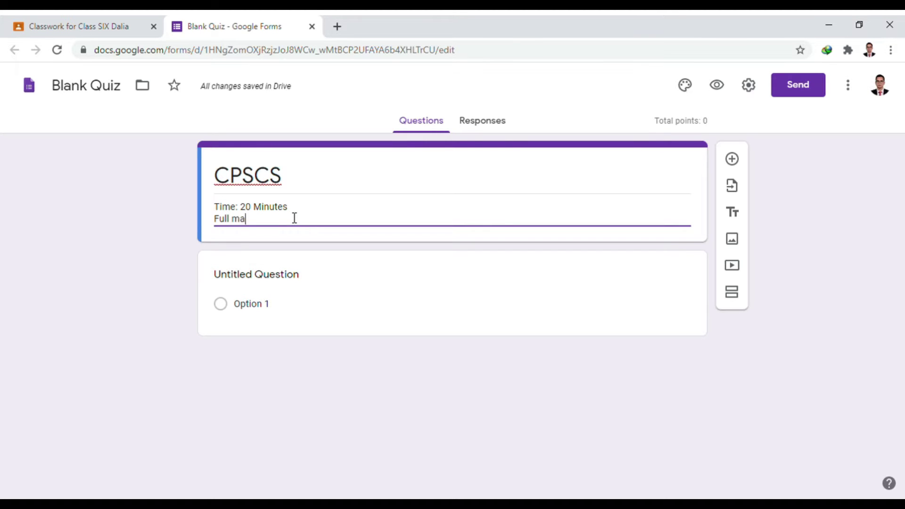
pyautogui.write('rks: ')
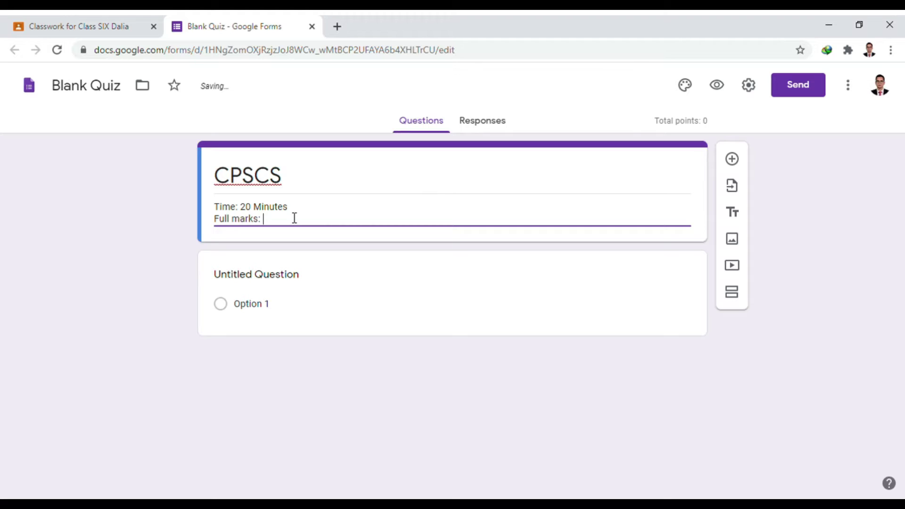
pyautogui.write('50')
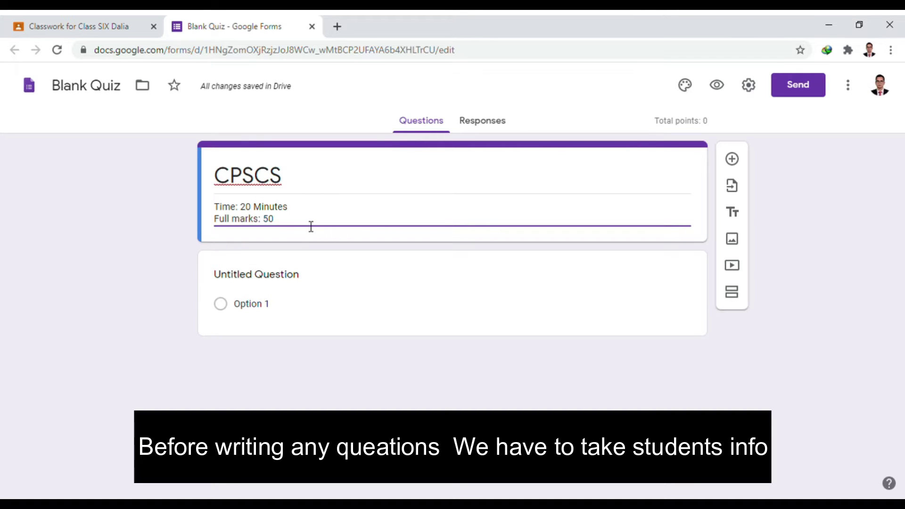
pyautogui.click(166, 231)
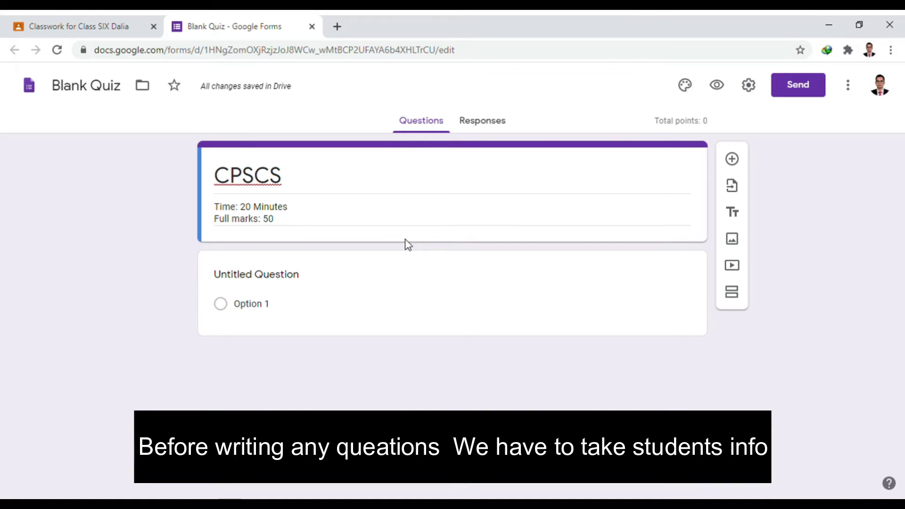
# - Rename the first question 'Student Roll', make it Short answer, and mark it required
pyautogui.click(302, 283)
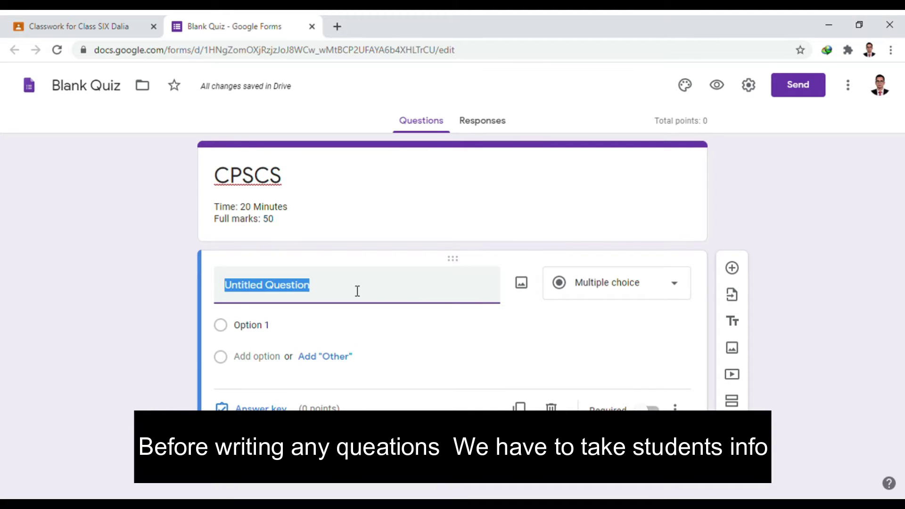
pyautogui.press('BackSpace')
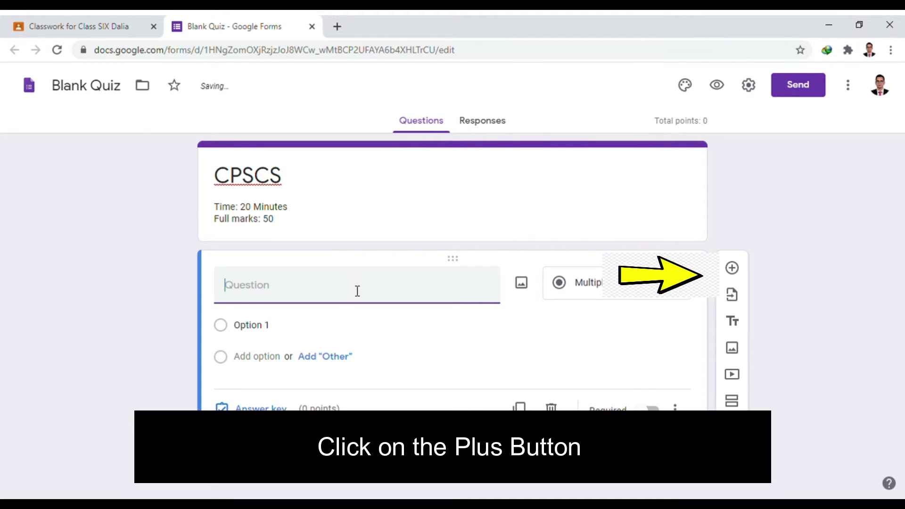
pyautogui.write('STudents')
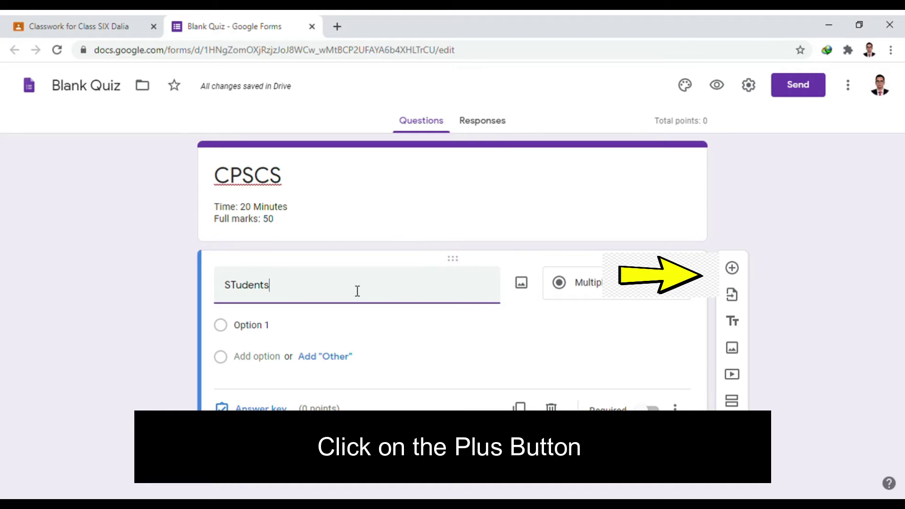
pyautogui.press('BackSpace')
pyautogui.press('BackSpace')
pyautogui.press('BackSpace')
pyautogui.press('BackSpace')
pyautogui.press('BackSpace')
pyautogui.press('BackSpace')
pyautogui.press('BackSpace')
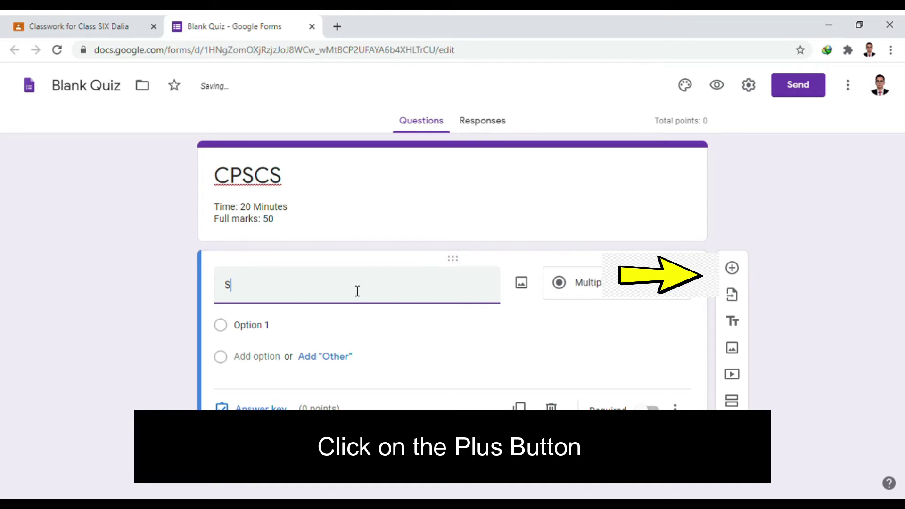
pyautogui.write('tudent Name')
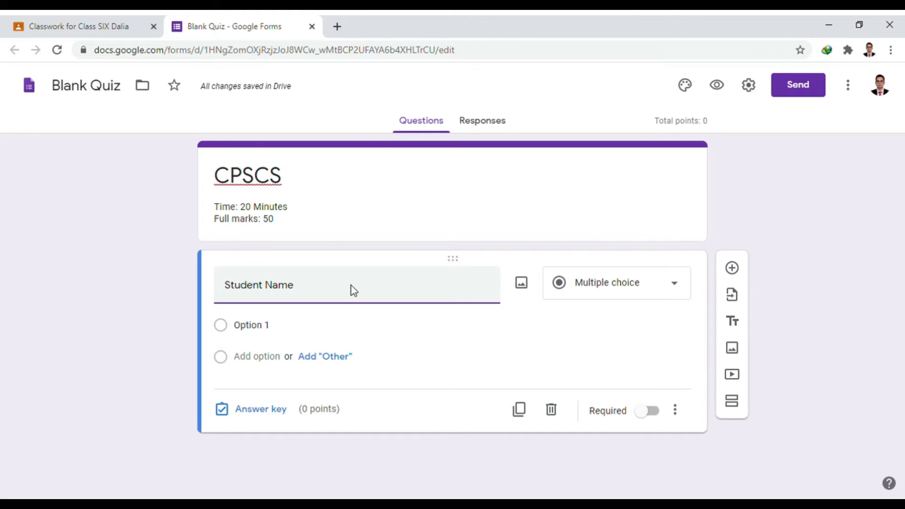
pyautogui.press('BackSpace')
pyautogui.press('BackSpace')
pyautogui.press('BackSpace')
pyautogui.press('BackSpace')
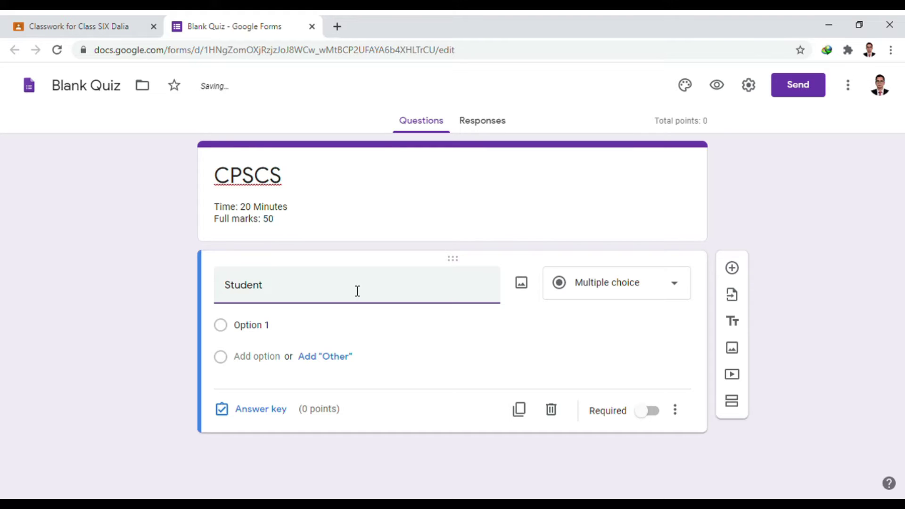
pyautogui.write('Roll')
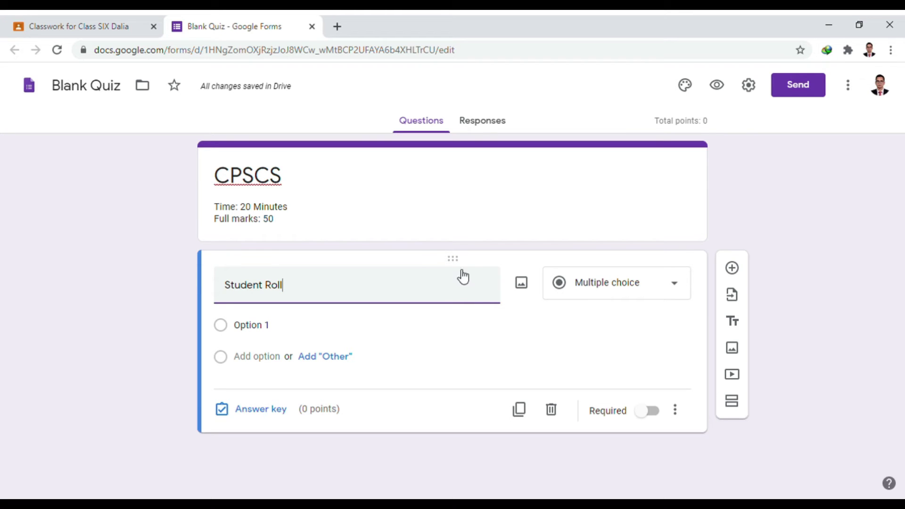
pyautogui.click(627, 297)
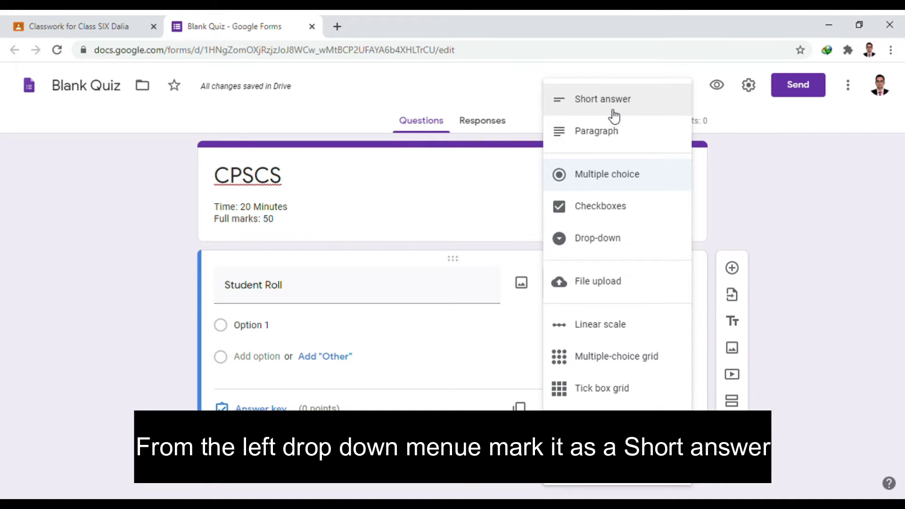
pyautogui.click(614, 111)
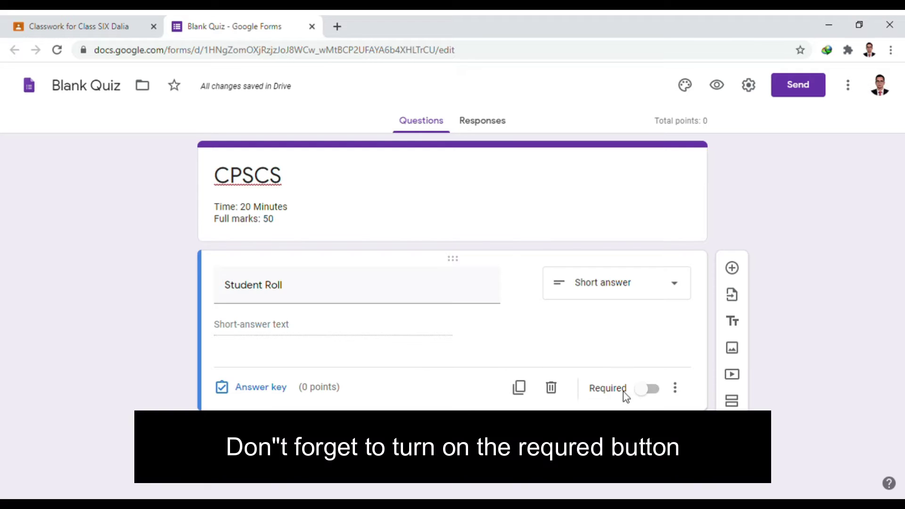
pyautogui.click(649, 397)
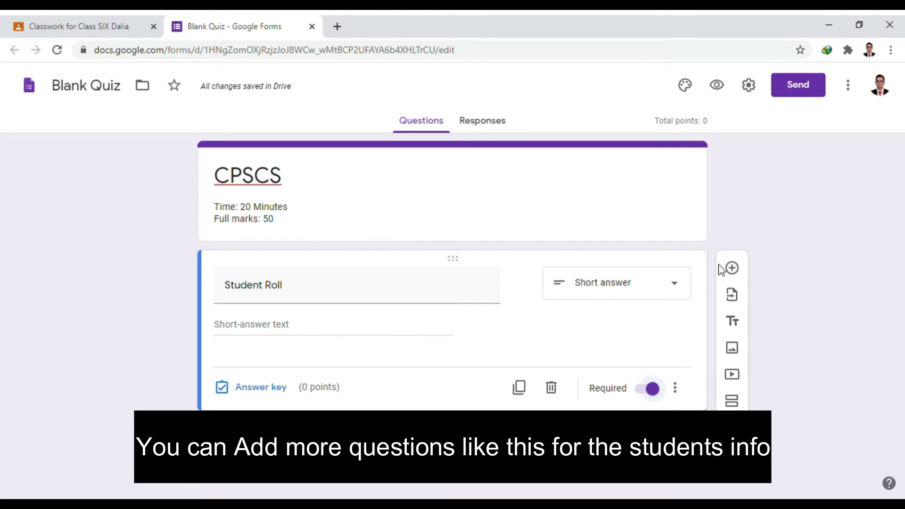
# - Add a new question titled 'Student Name' below Student Roll
pyautogui.click(743, 268)
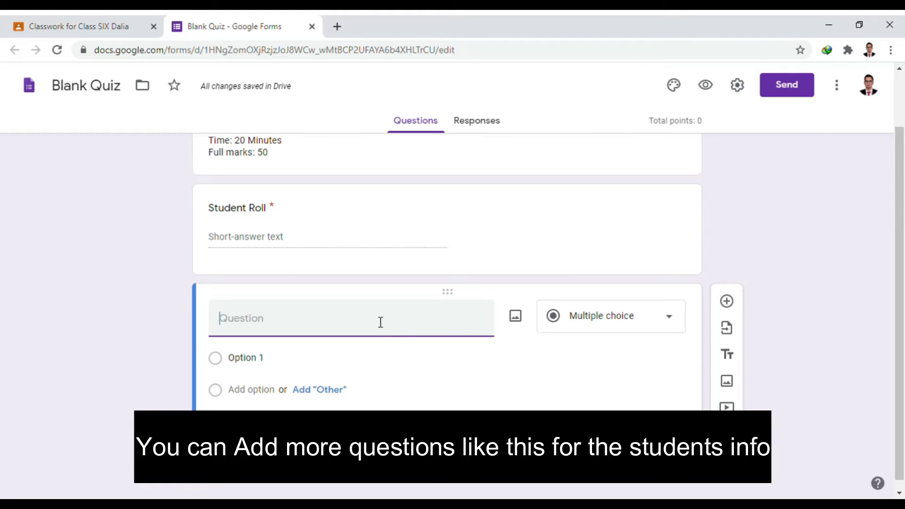
pyautogui.write('Student')
pyautogui.press('BackSpace')
pyautogui.press('BackSpace')
pyautogui.press('BackSpace')
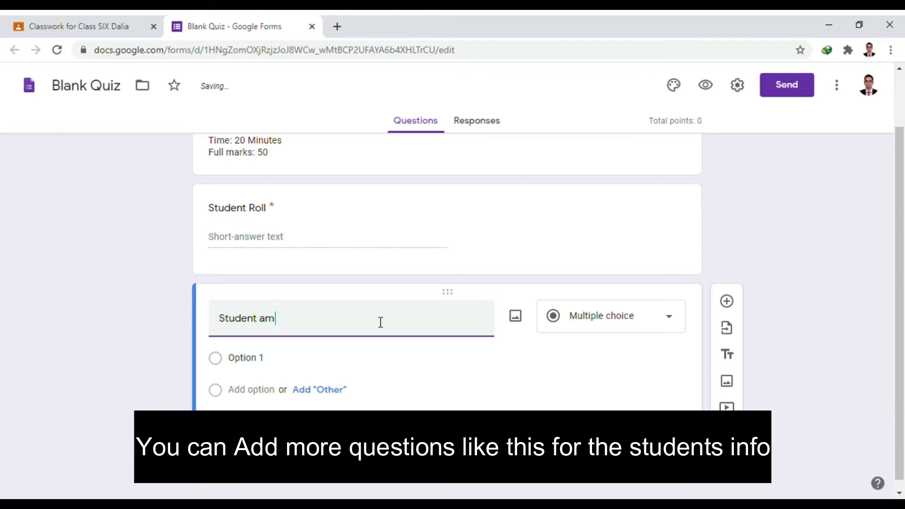
pyautogui.write('AN')
pyautogui.press('BackSpace')
pyautogui.press('BackSpace')
pyautogui.write('Anni')
pyautogui.press('BackSpace')
pyautogui.press('BackSpace')
pyautogui.press('BackSpace')
pyautogui.press('BackSpace')
pyautogui.write('Name')
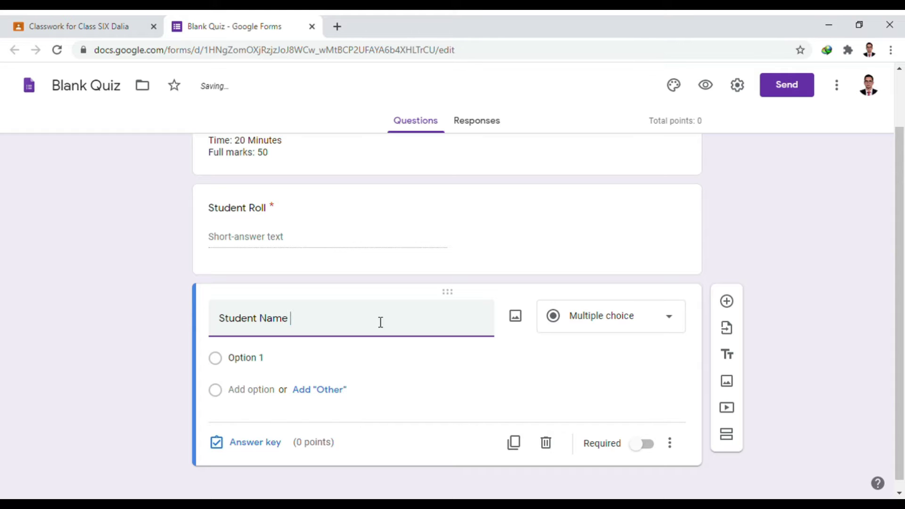
# - Set the Student Name question type to Short answer
pyautogui.scroll(1, 518, 323)
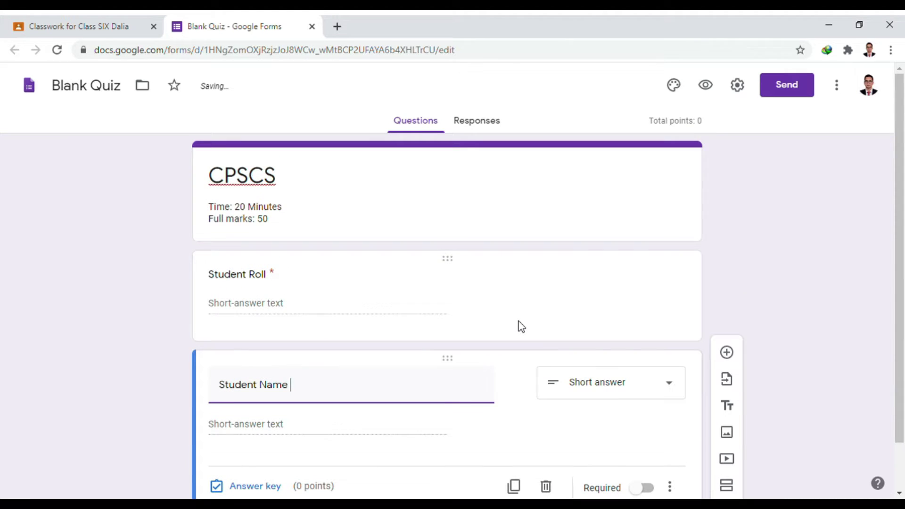
pyautogui.click(613, 388)
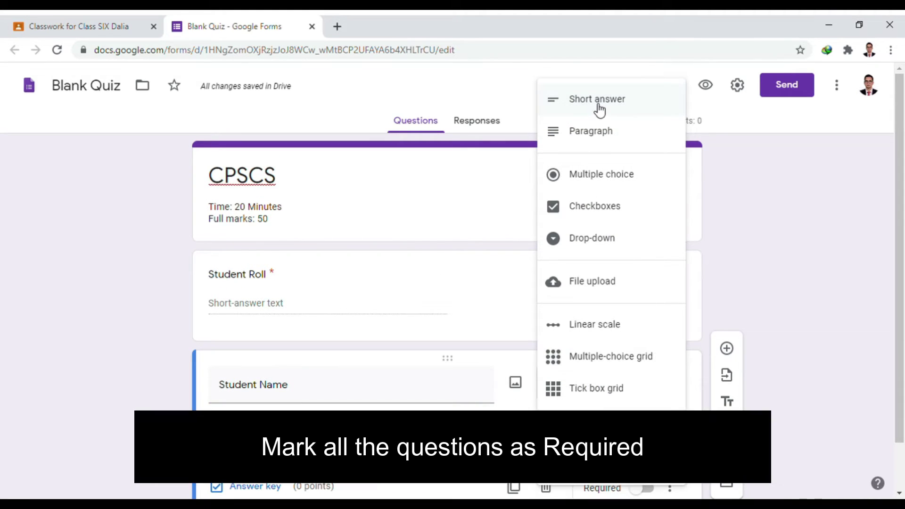
pyautogui.click(599, 107)
pyautogui.scroll(-1, 607, 234)
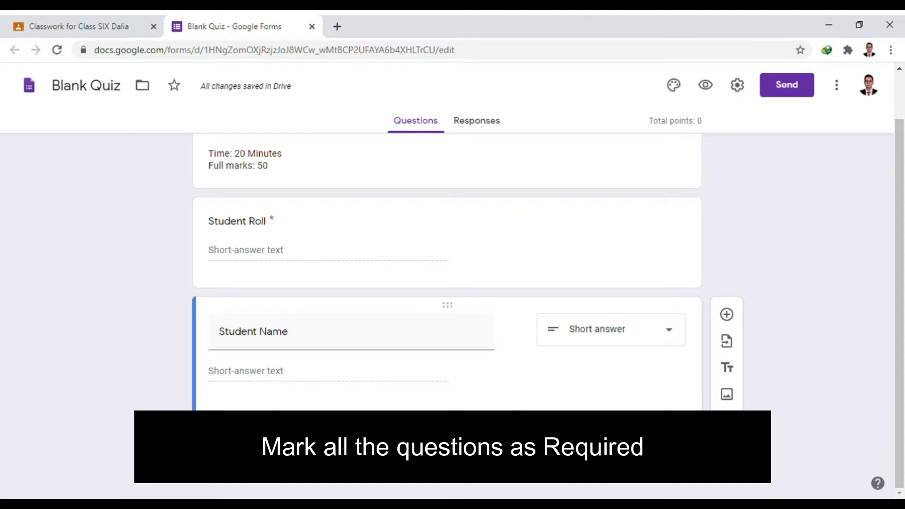
pyautogui.scroll(1, 553, 399)
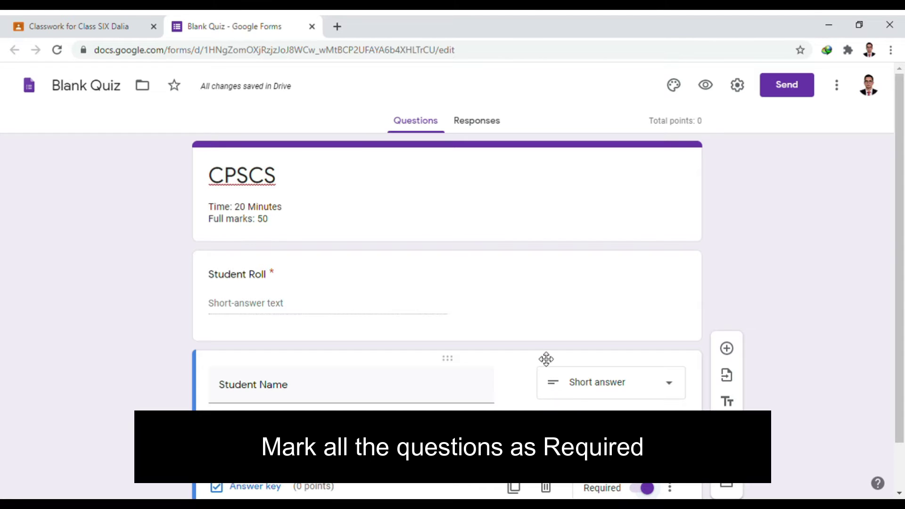
pyautogui.scroll(-1, 546, 360)
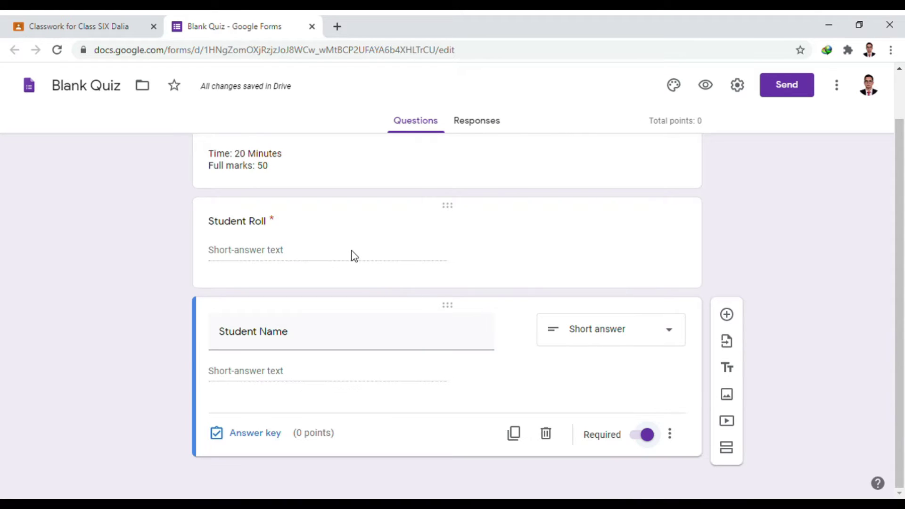
pyautogui.scroll(1, 356, 255)
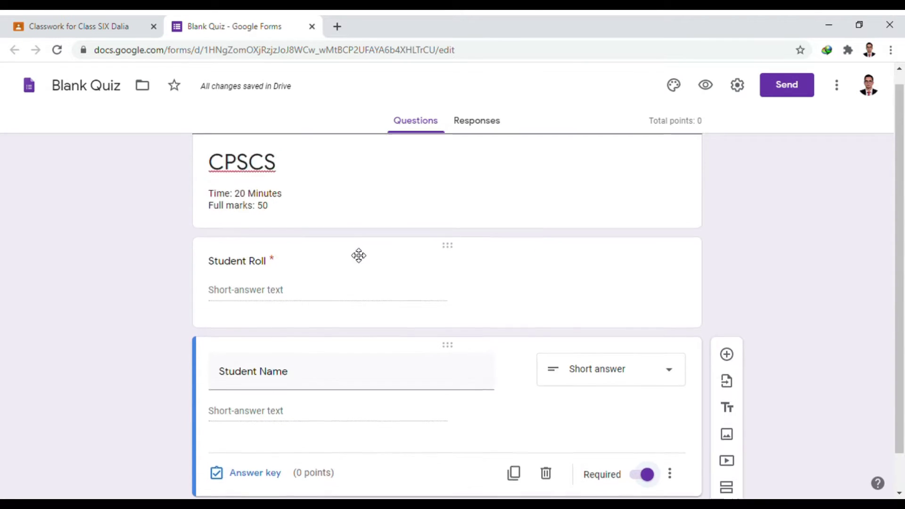
pyautogui.scroll(-1, 352, 254)
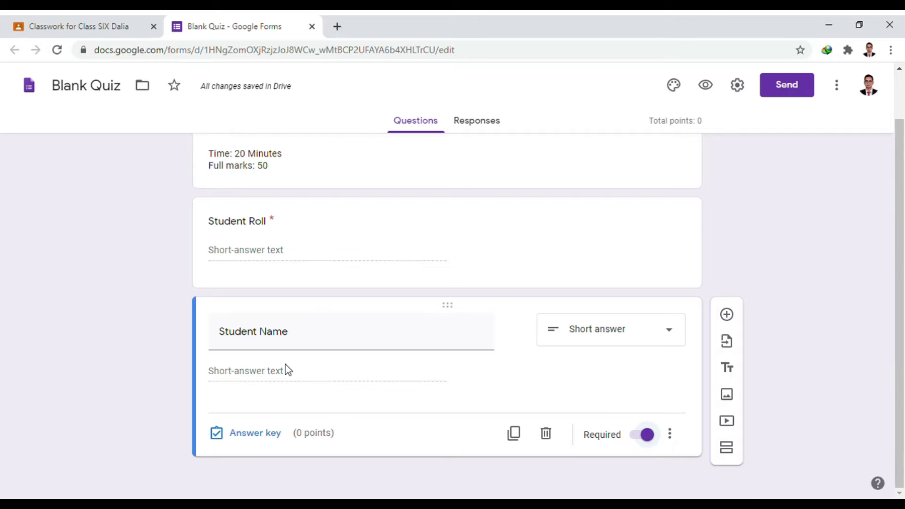
pyautogui.scroll(1, 288, 371)
pyautogui.scroll(-1, 309, 369)
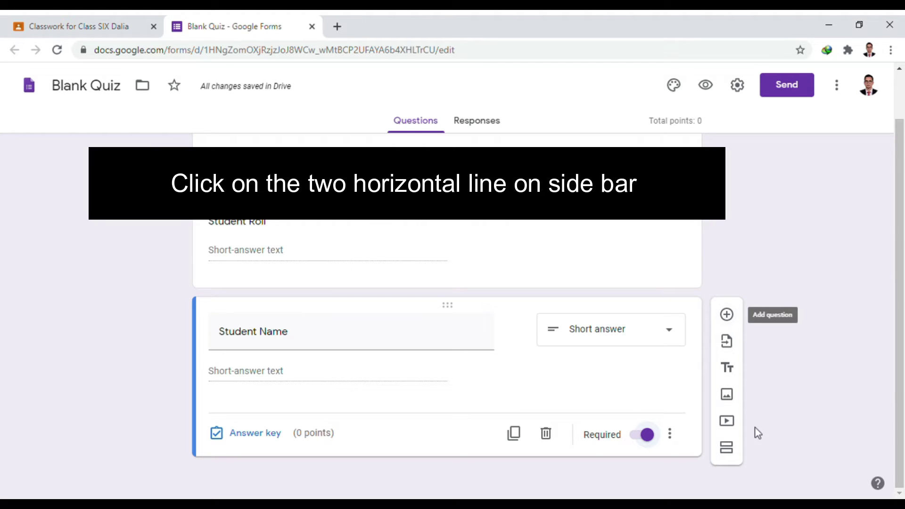
pyautogui.click(734, 456)
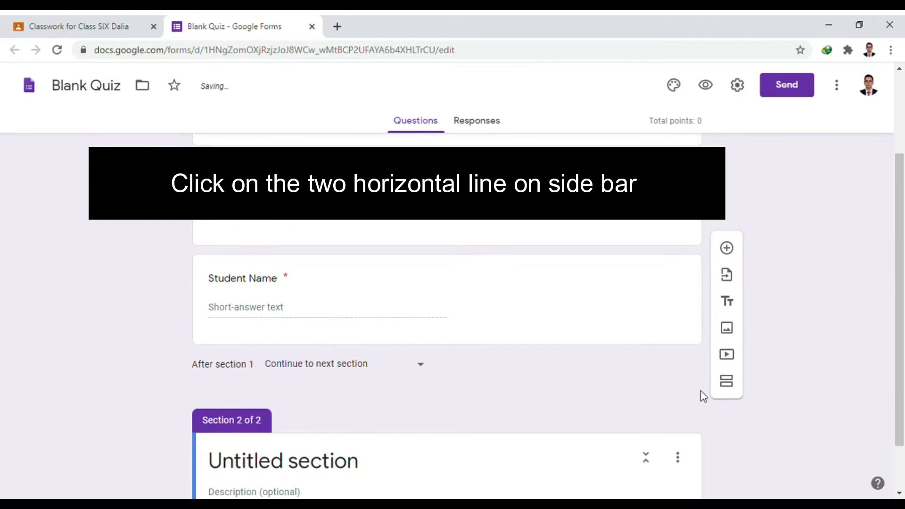
pyautogui.scroll(3, 572, 352)
pyautogui.scroll(-1, 572, 351)
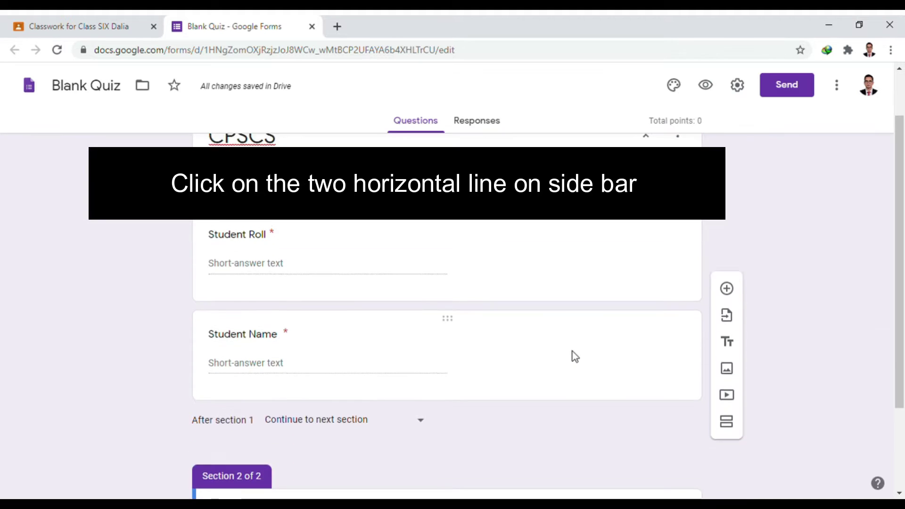
pyautogui.scroll(-3, 560, 352)
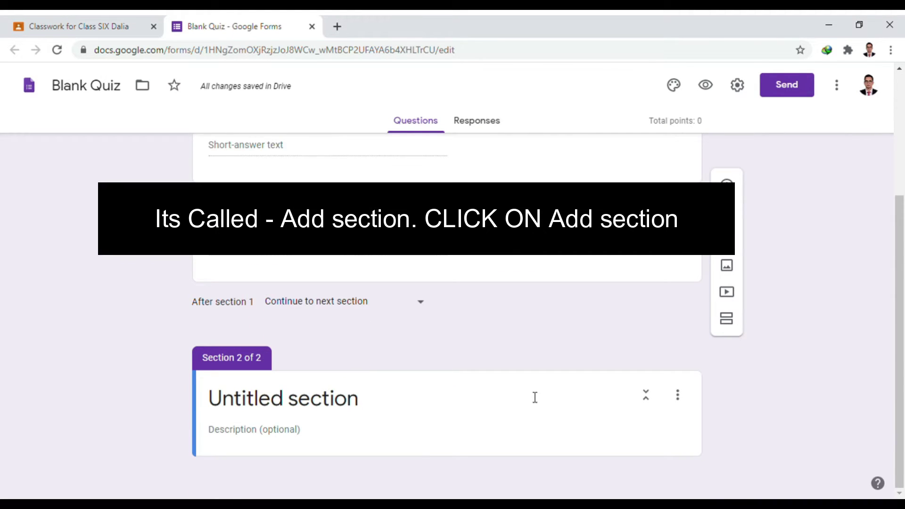
pyautogui.scroll(3, 533, 397)
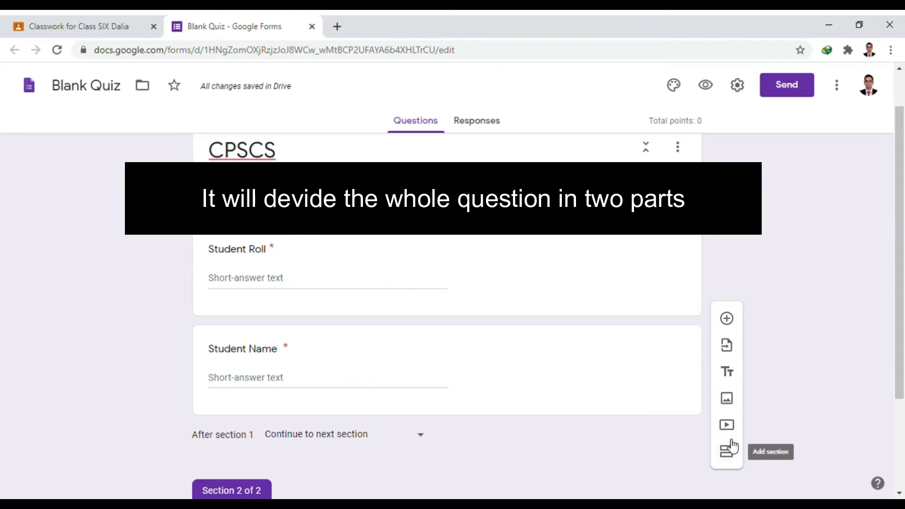
pyautogui.scroll(-3, 550, 405)
pyautogui.scroll(3, 344, 297)
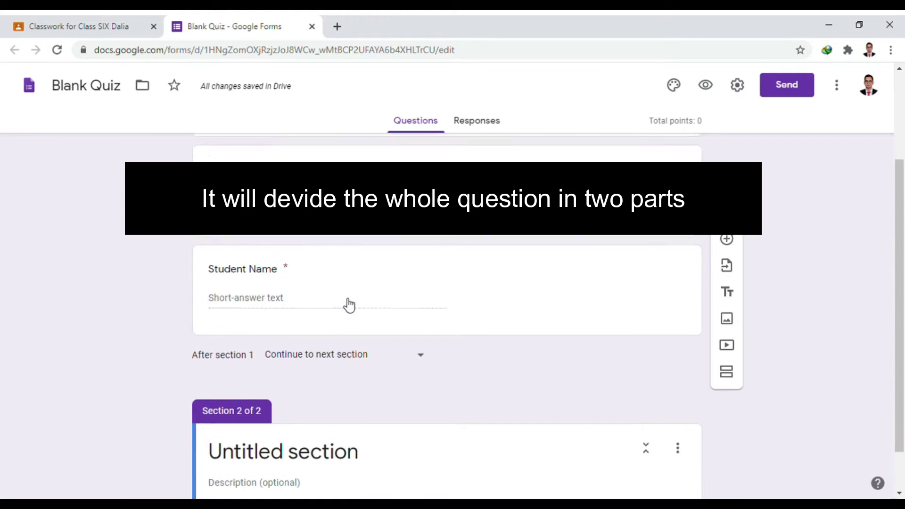
pyautogui.scroll(-3, 344, 304)
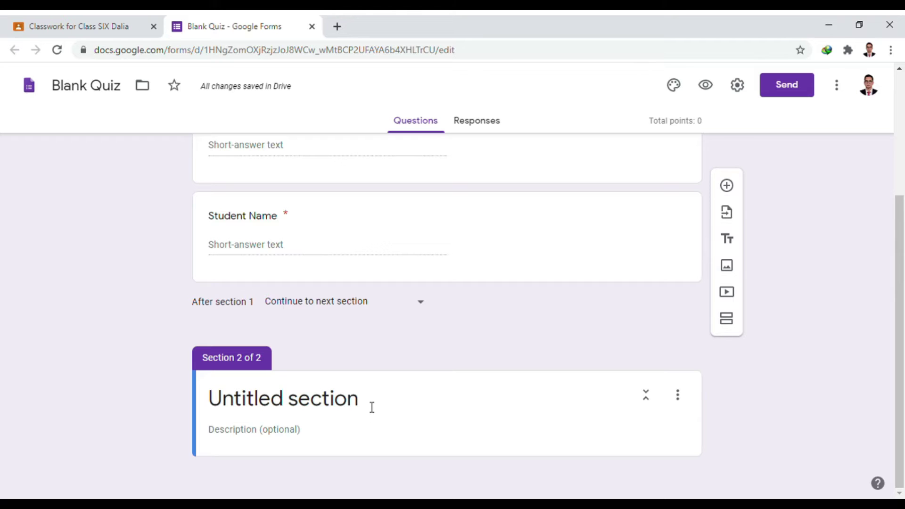
# - Title the second section 'Answer all the questions'
pyautogui.click(373, 408)
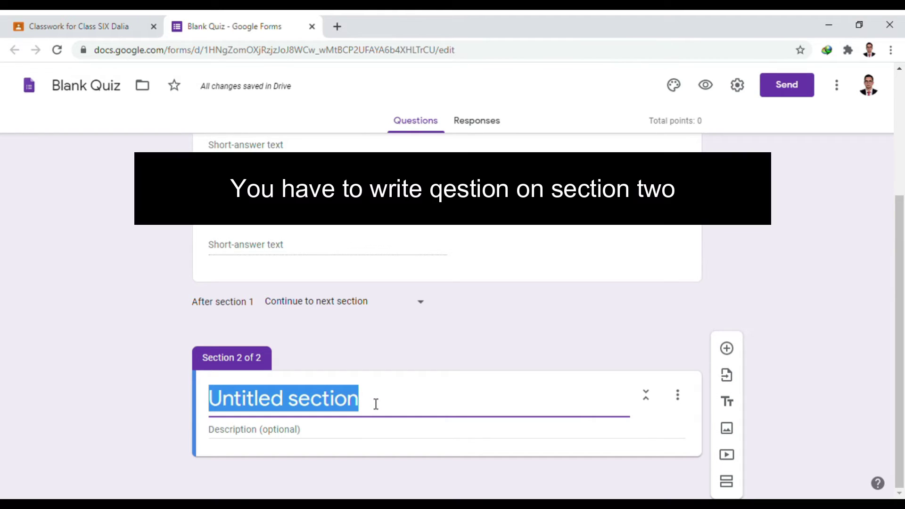
pyautogui.write('ANs')
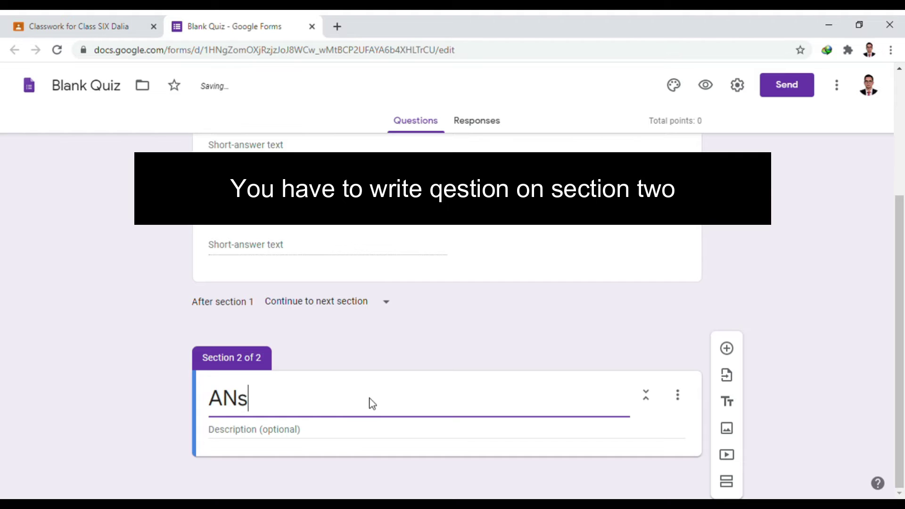
pyautogui.press('BackSpace')
pyautogui.press('BackSpace')
pyautogui.press('BackSpace')
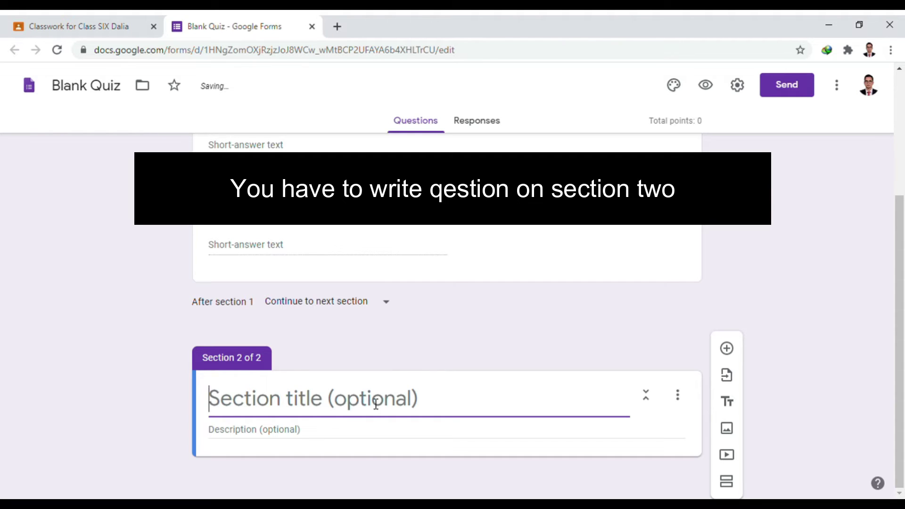
pyautogui.write('Answer')
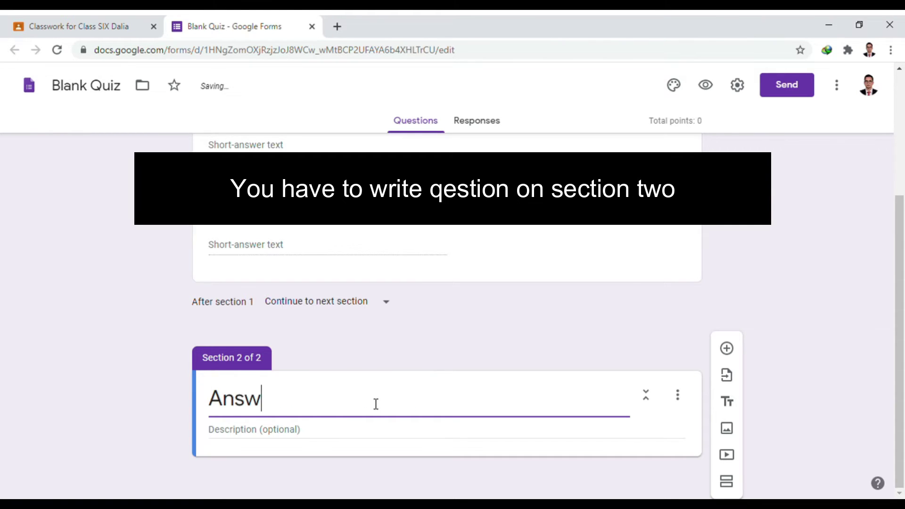
pyautogui.write(' all ')
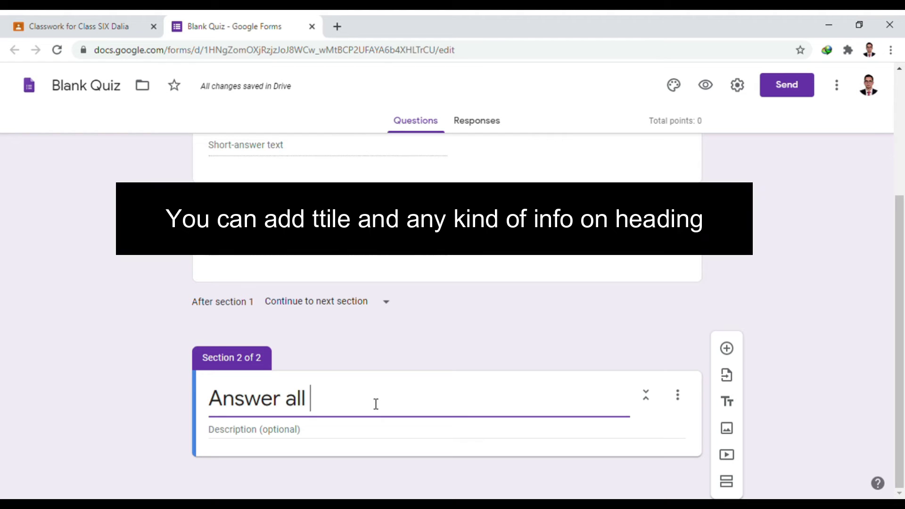
pyautogui.write('the question')
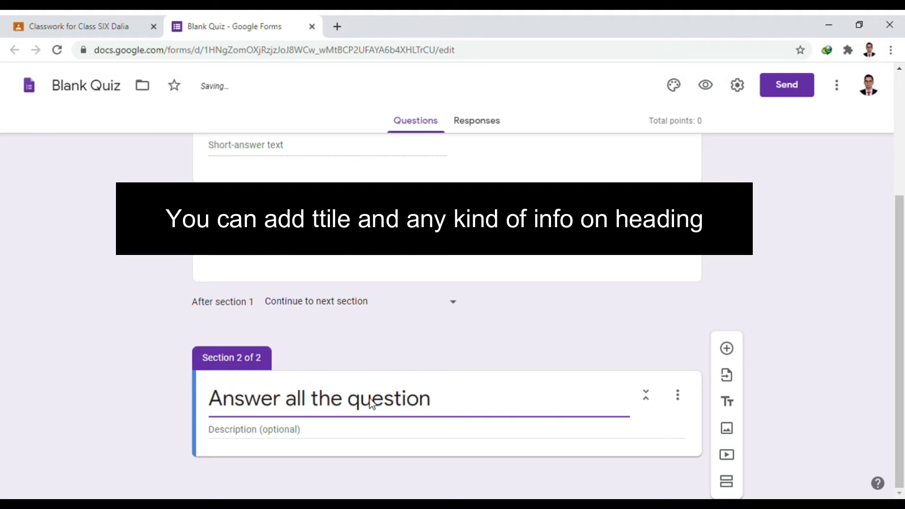
pyautogui.write('s')
pyautogui.click(275, 442)
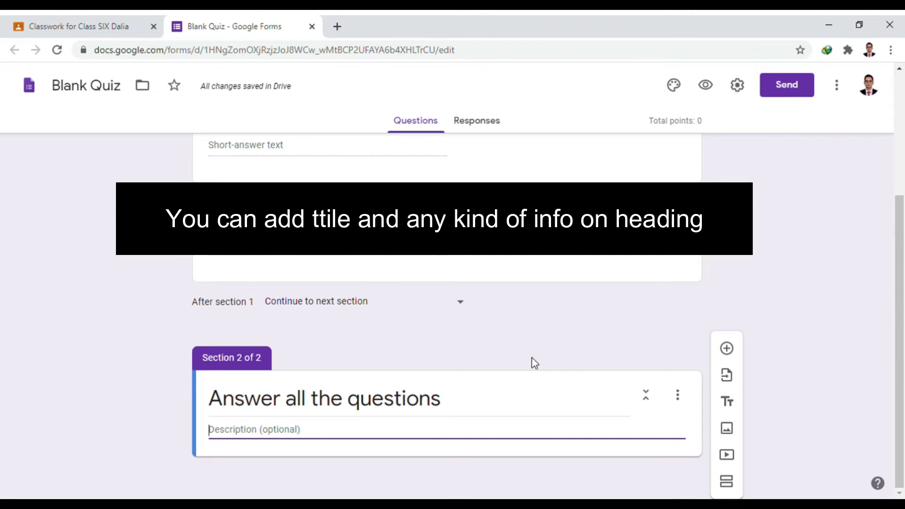
pyautogui.scroll(4, 418, 302)
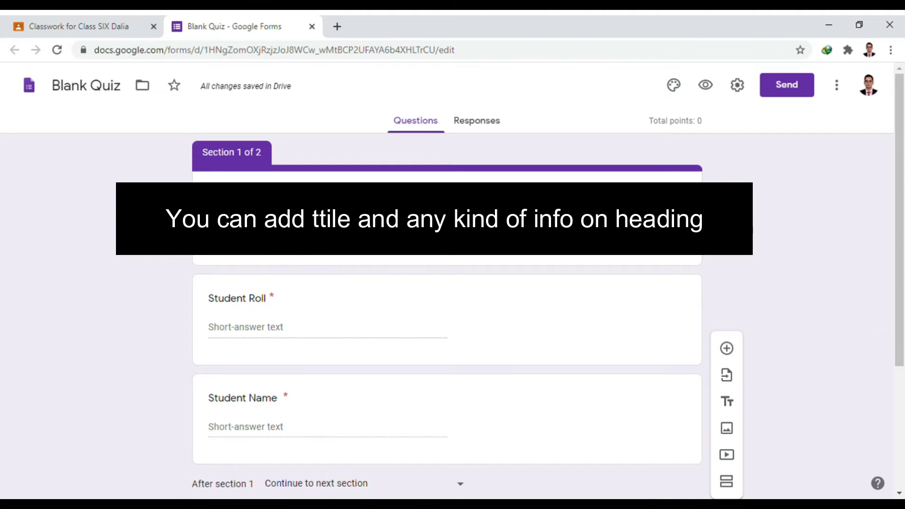
pyautogui.scroll(-3, 263, 256)
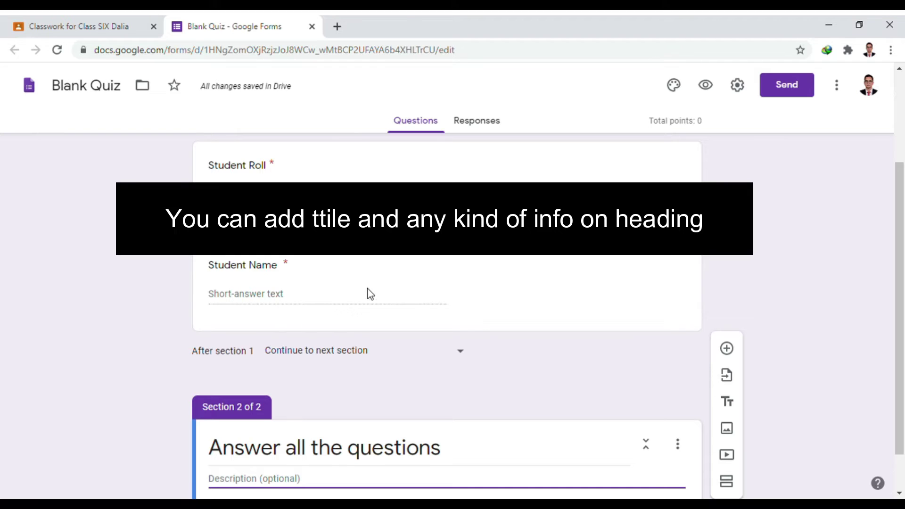
pyautogui.scroll(-1, 373, 297)
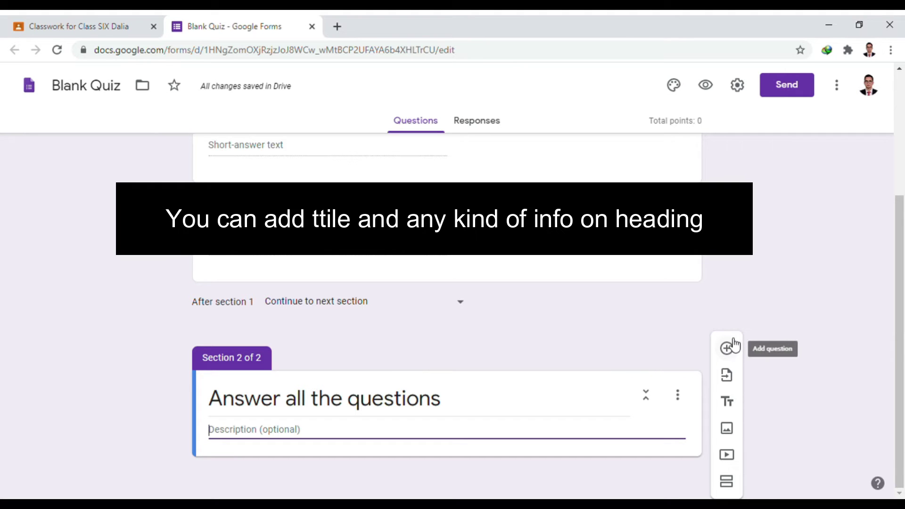
# - Add the question '1. Who is founder of facebook?' to section 2 as Multiple choice
pyautogui.click(728, 349)
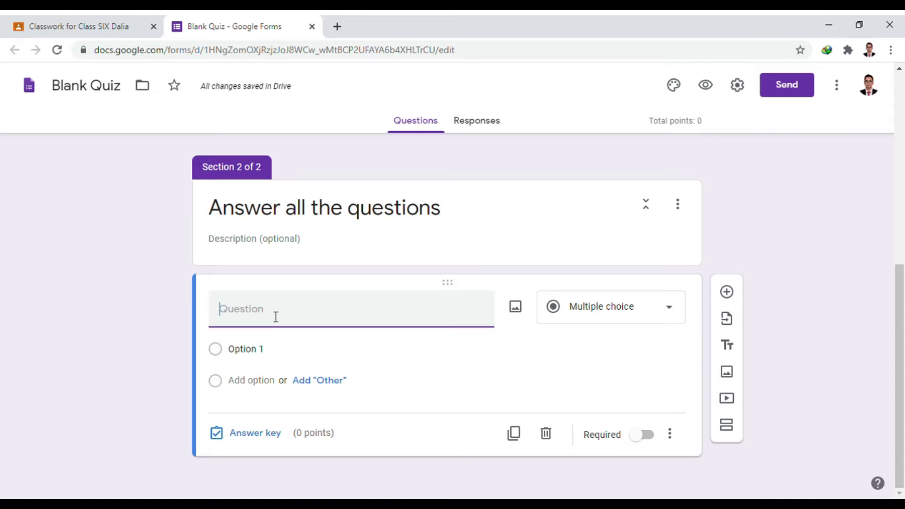
pyautogui.write('1')
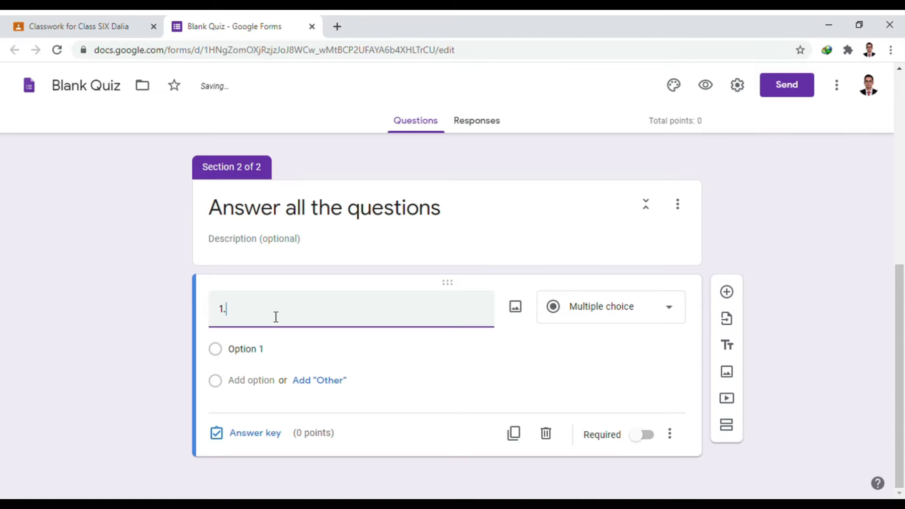
pyautogui.write('.')
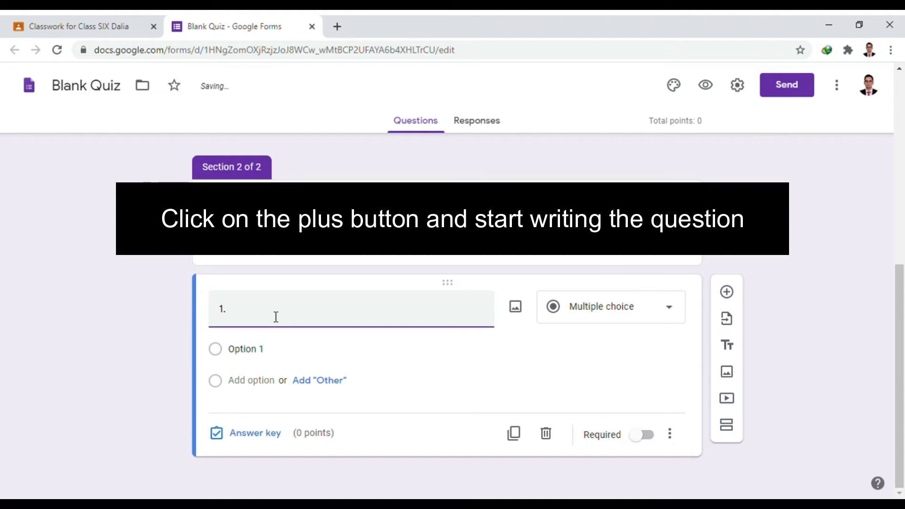
pyautogui.write('W')
pyautogui.press('BackSpace')
pyautogui.write('Who ')
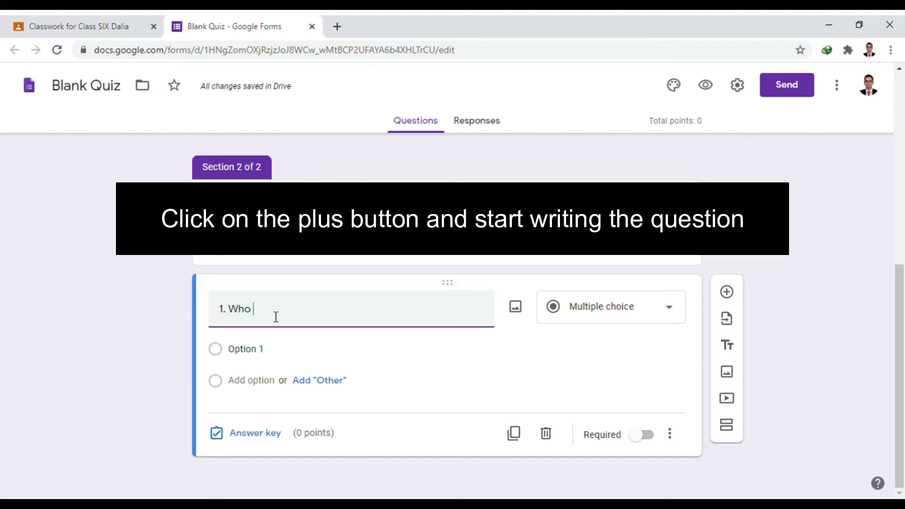
pyautogui.write('is found')
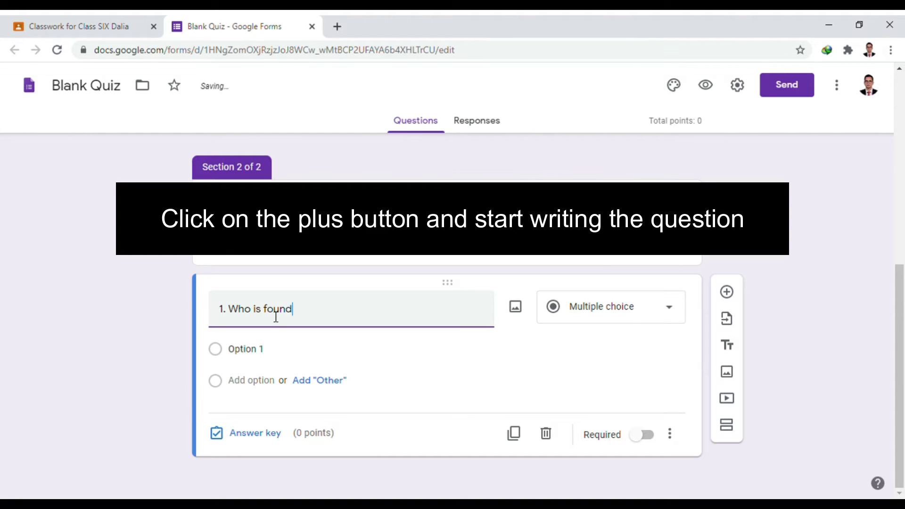
pyautogui.write('er of fa')
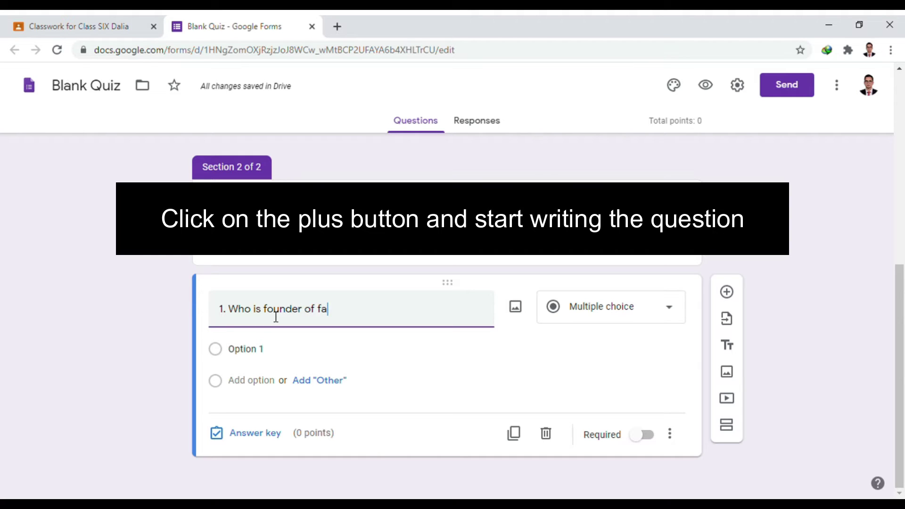
pyautogui.write('cebook')
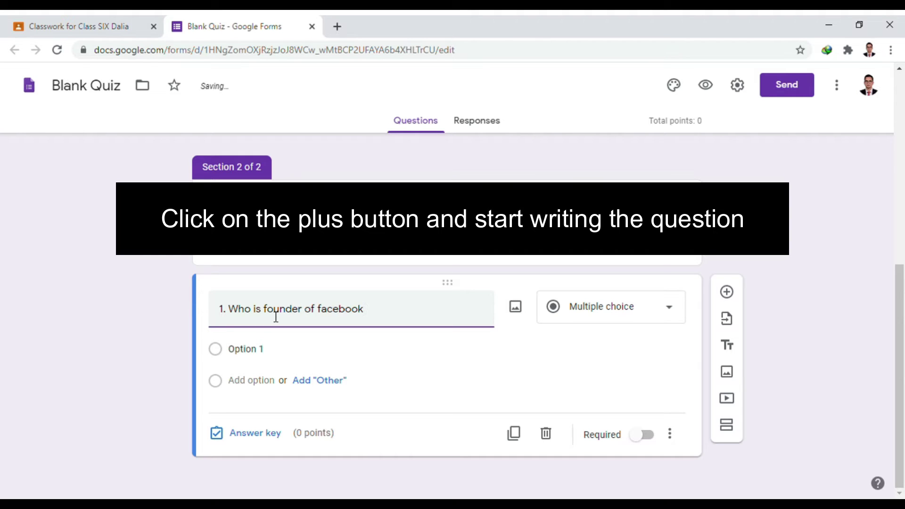
pyautogui.write('?')
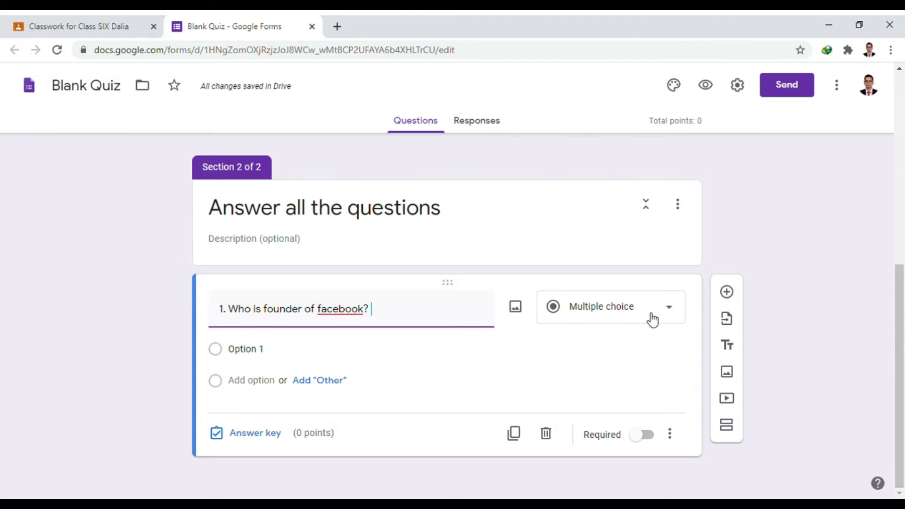
pyautogui.click(658, 315)
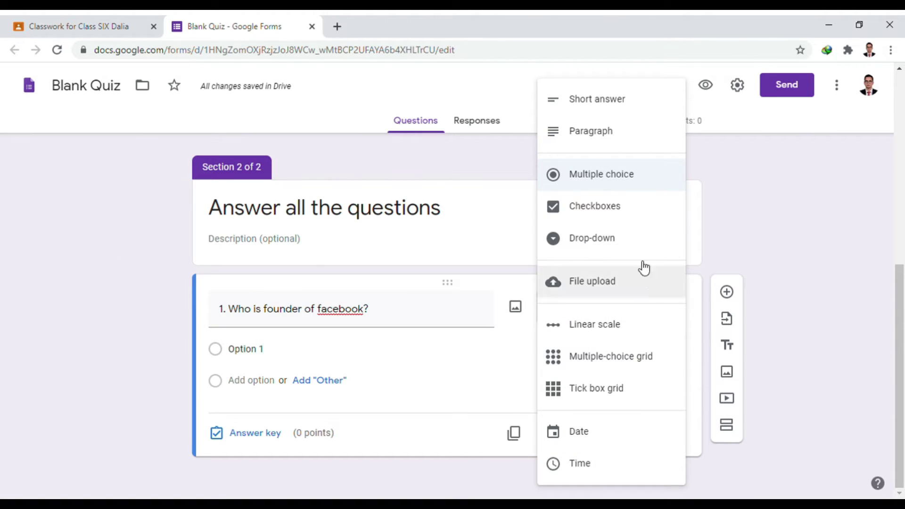
pyautogui.click(618, 183)
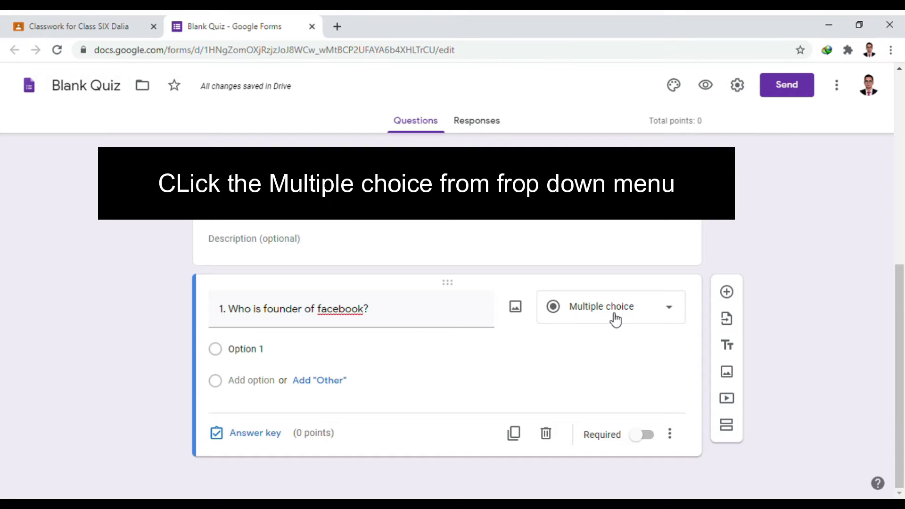
# - Enter four answer options: Mark Elizabeth, Mark Zuckarberg, Bil gates and Nicola Tesla
pyautogui.click(264, 354)
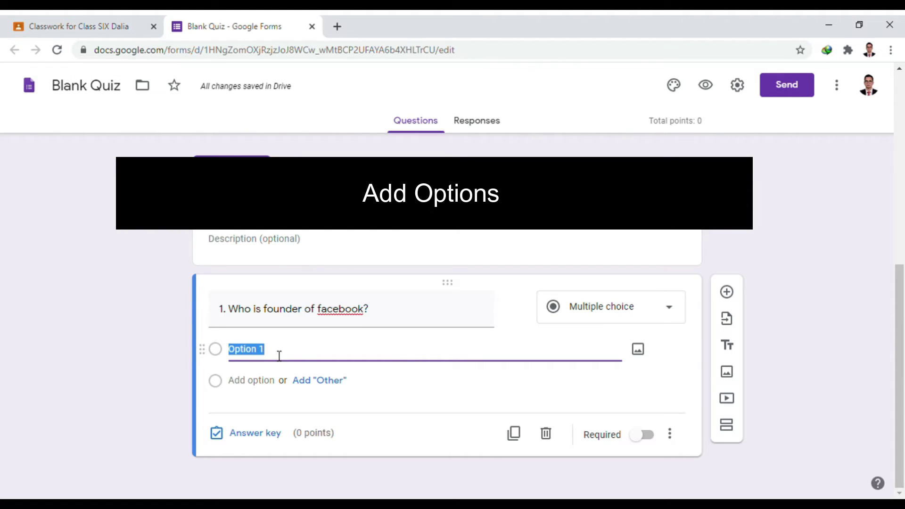
pyautogui.write('Ma')
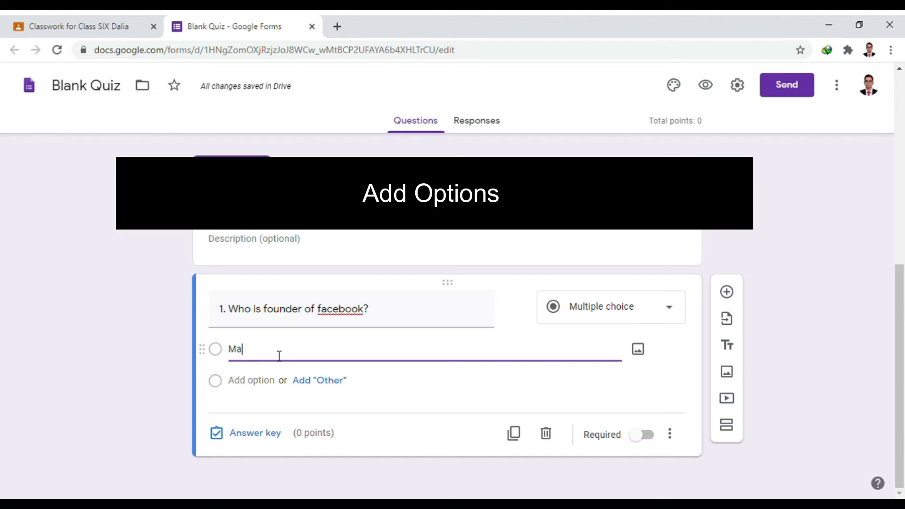
pyautogui.write('rk ')
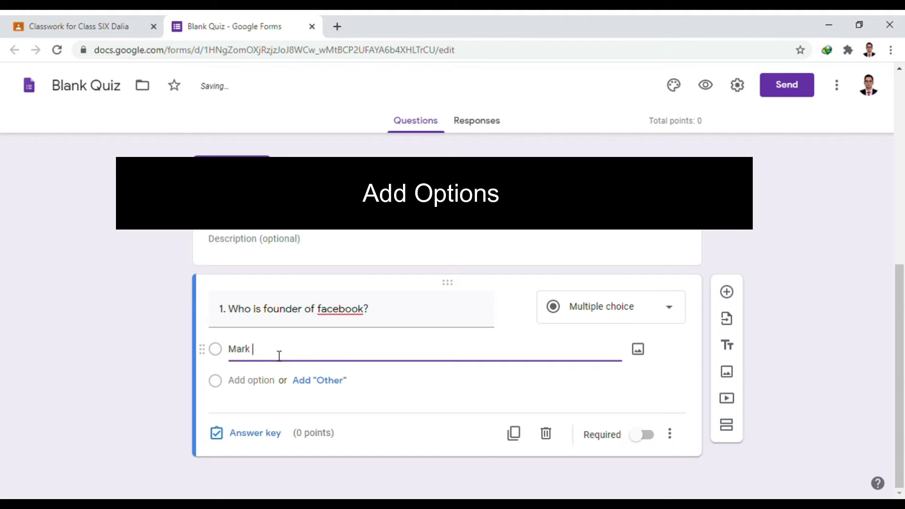
pyautogui.write('Elizabeth')
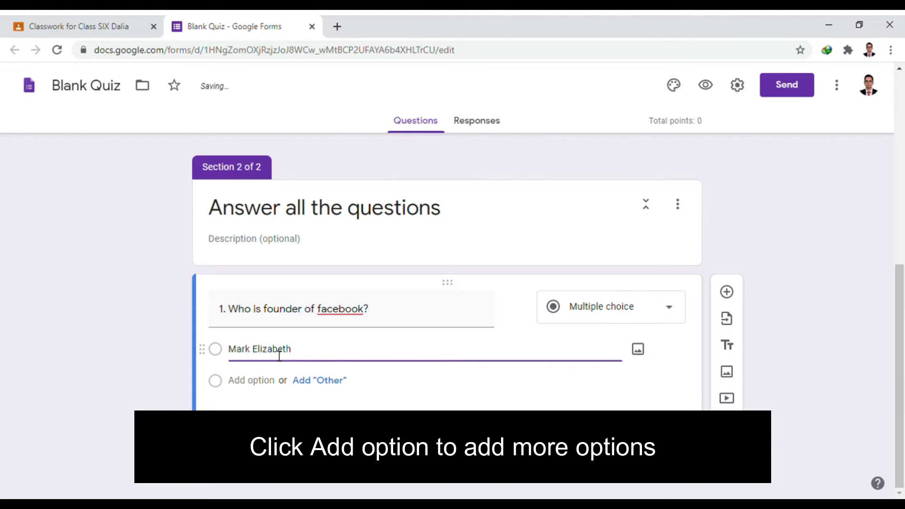
pyautogui.click(273, 380)
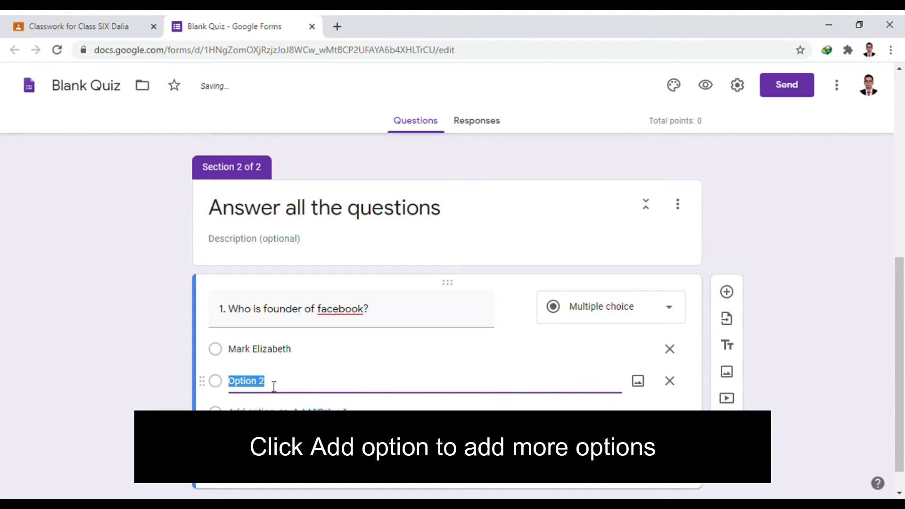
pyautogui.write('Mark Zuckarberg')
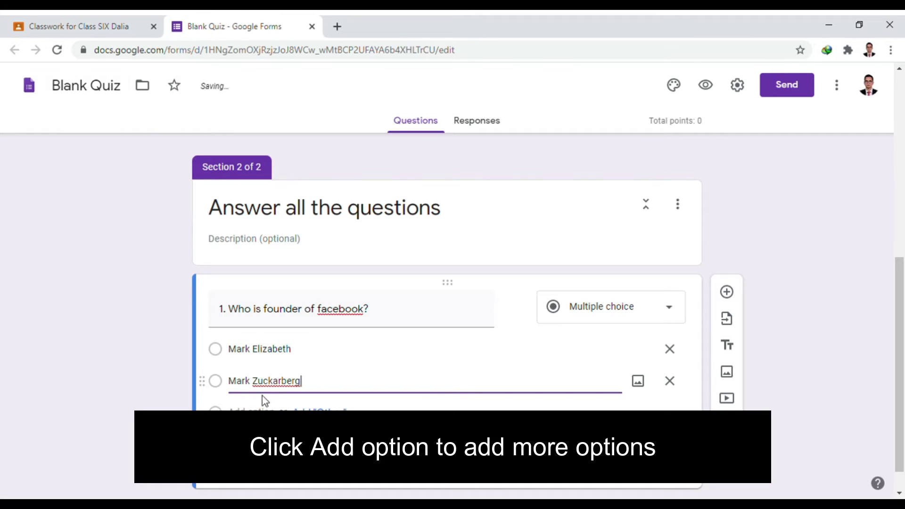
pyautogui.click(260, 409)
pyautogui.click(266, 415)
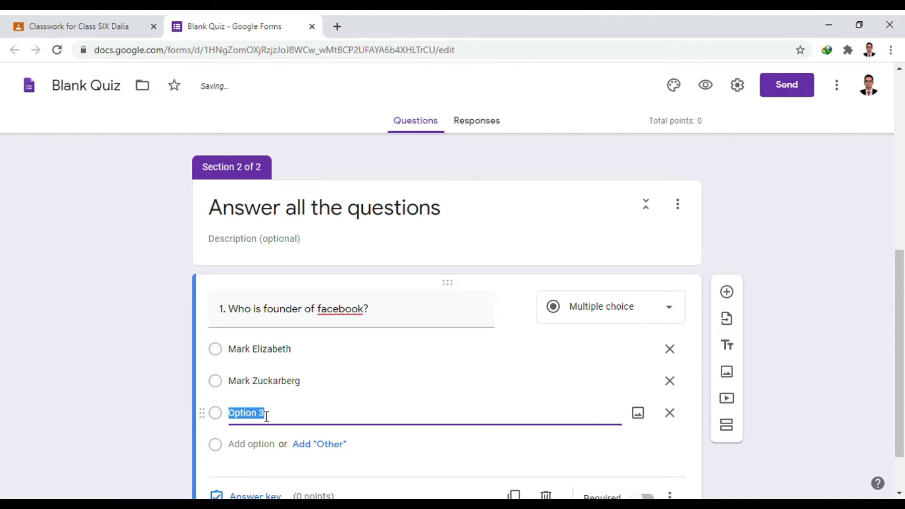
pyautogui.write('Bil gates')
pyautogui.press('Return')
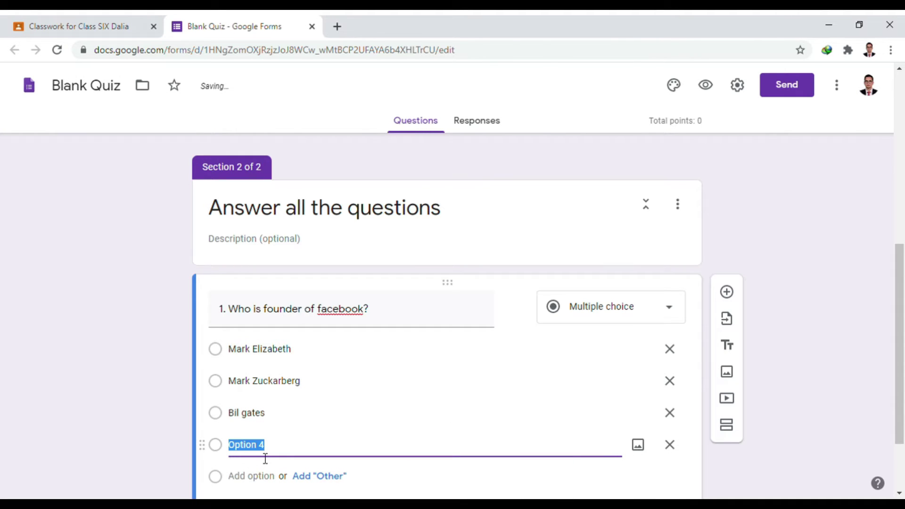
pyautogui.write('Mark')
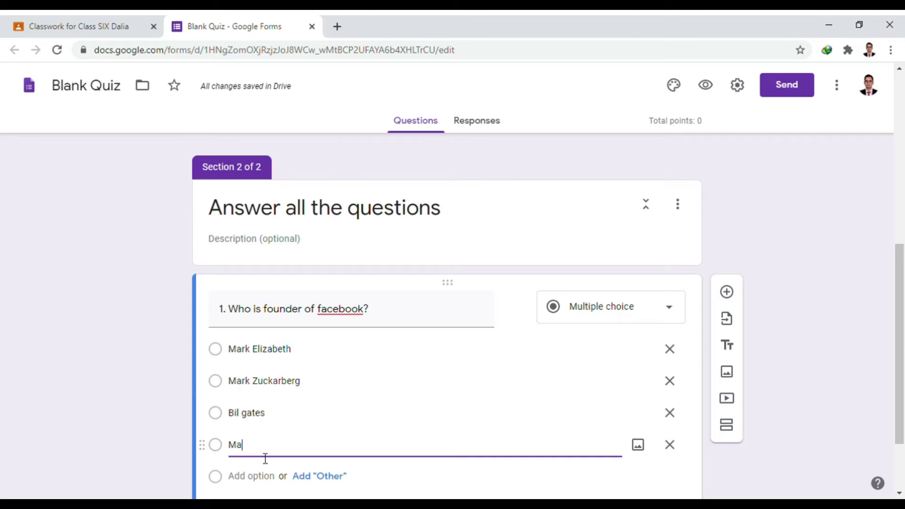
pyautogui.press('BackSpace')
pyautogui.press('BackSpace')
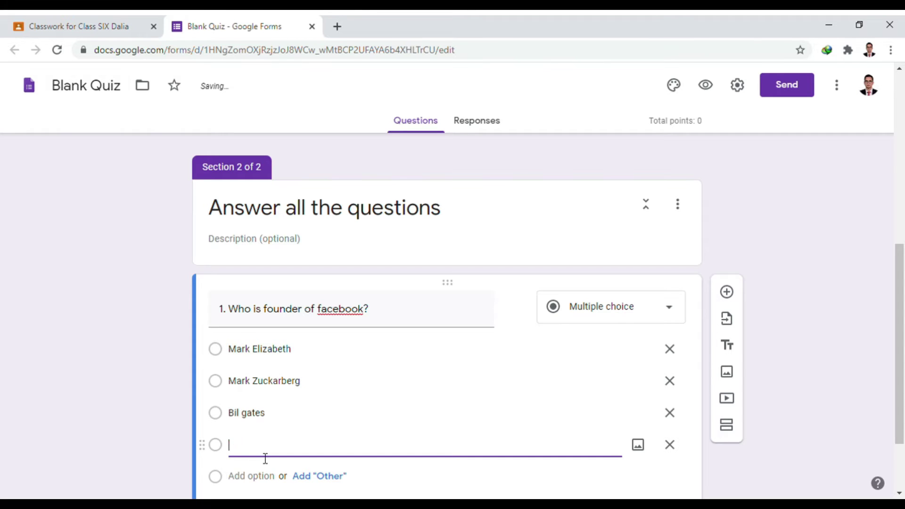
pyautogui.write('Nicola')
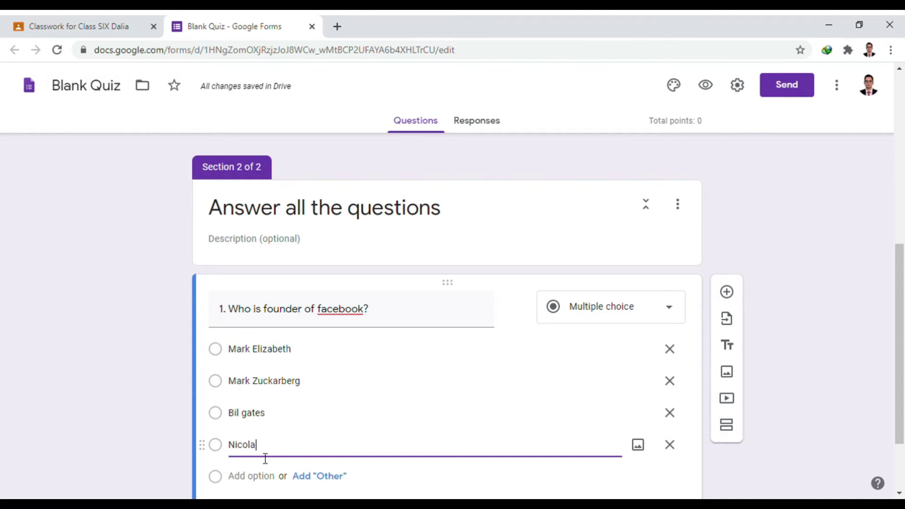
pyautogui.write(' Tesla')
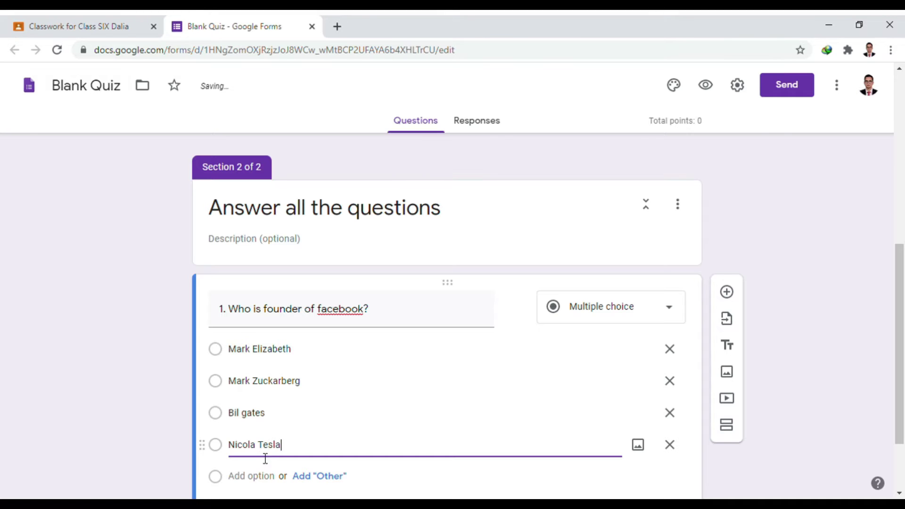
# - Make the facebook-founder question required
pyautogui.scroll(-2, 272, 314)
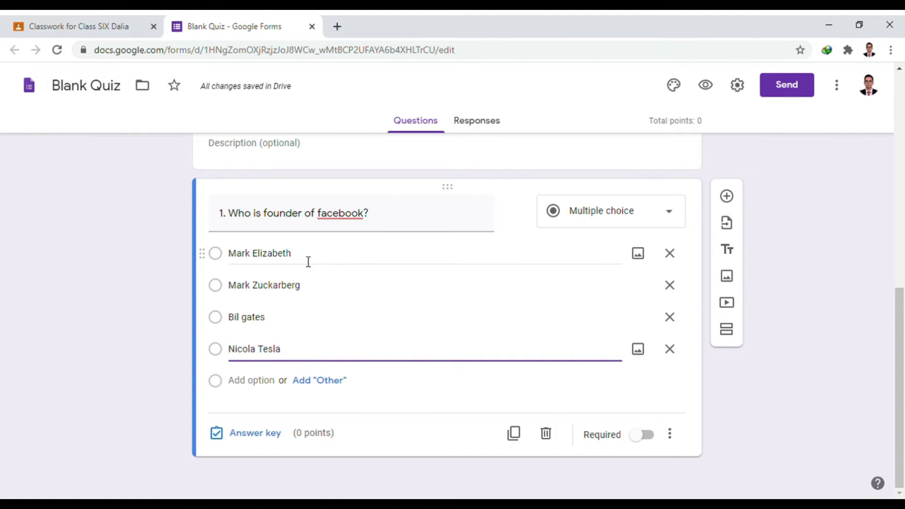
pyautogui.click(355, 231)
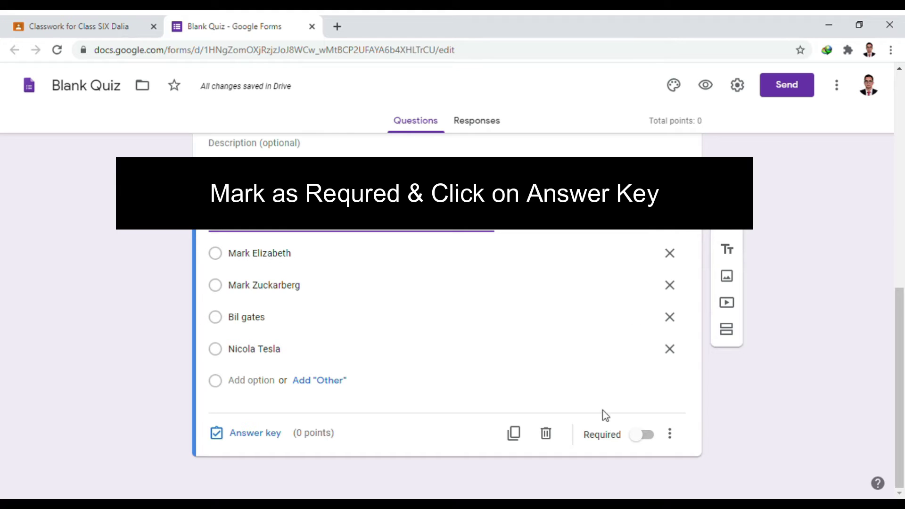
pyautogui.click(642, 436)
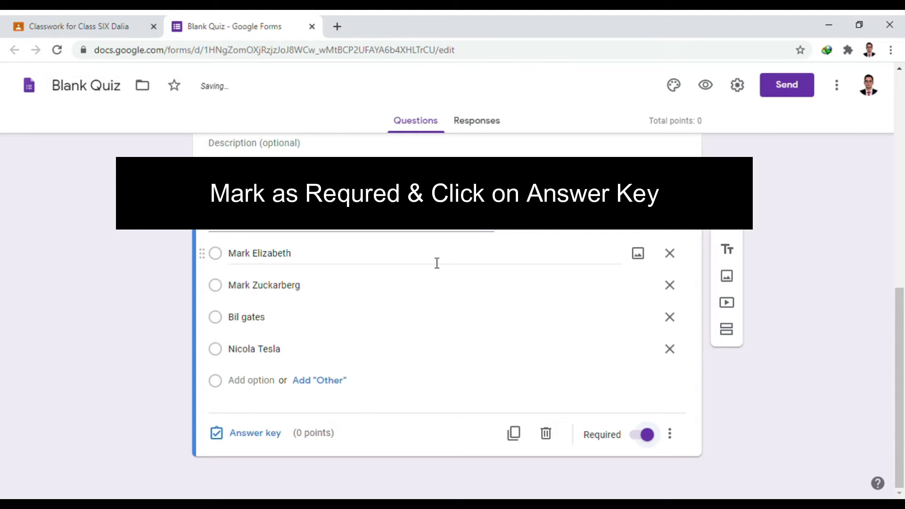
# - Review the facebook question and bring up its Answer key editor
pyautogui.scroll(1, 435, 261)
pyautogui.scroll(-1, 437, 262)
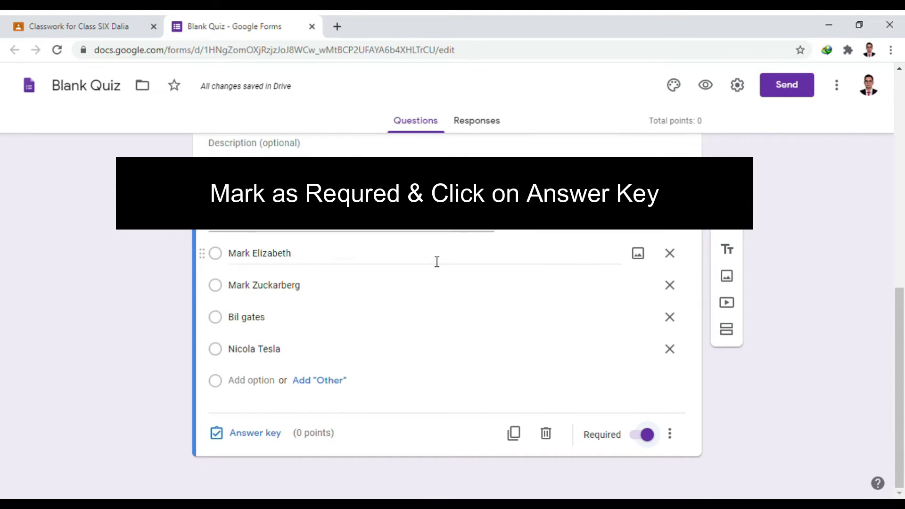
pyautogui.scroll(1, 437, 262)
pyautogui.scroll(-1, 437, 263)
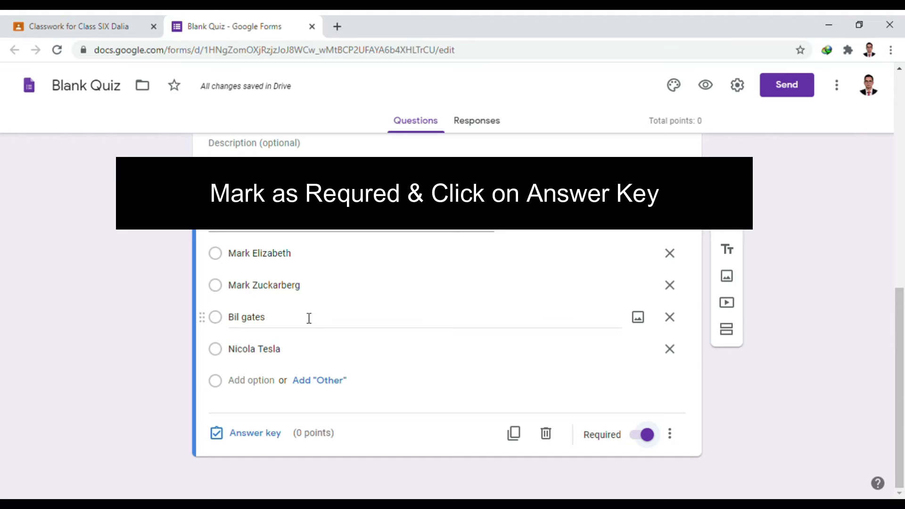
pyautogui.scroll(1, 307, 318)
pyautogui.scroll(-1, 317, 319)
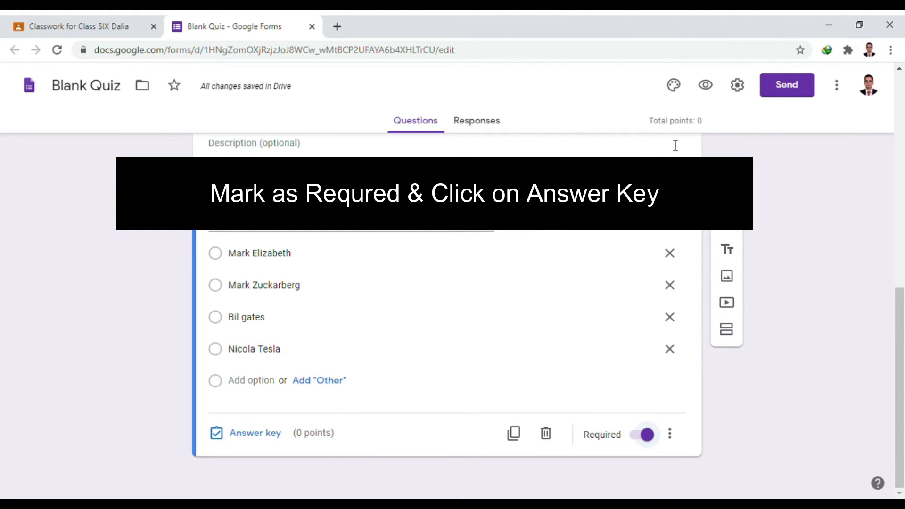
pyautogui.click(257, 439)
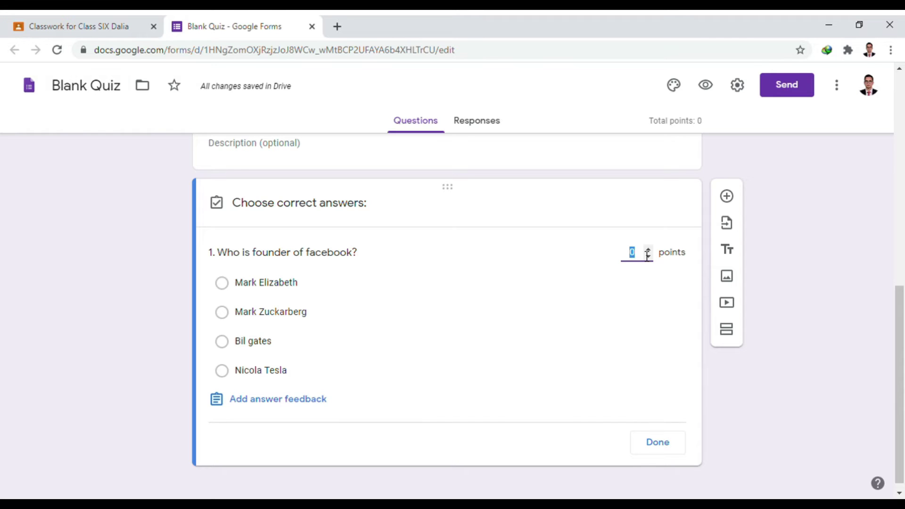
# - Make the question worth 1 point with Mark Zuckarberg as the correct answer
pyautogui.write('10')
pyautogui.press('BackSpace')
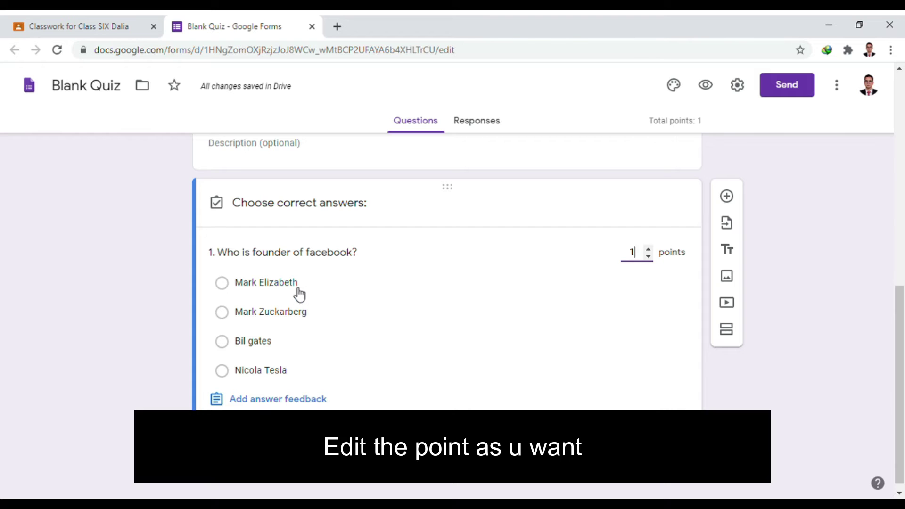
pyautogui.click(312, 320)
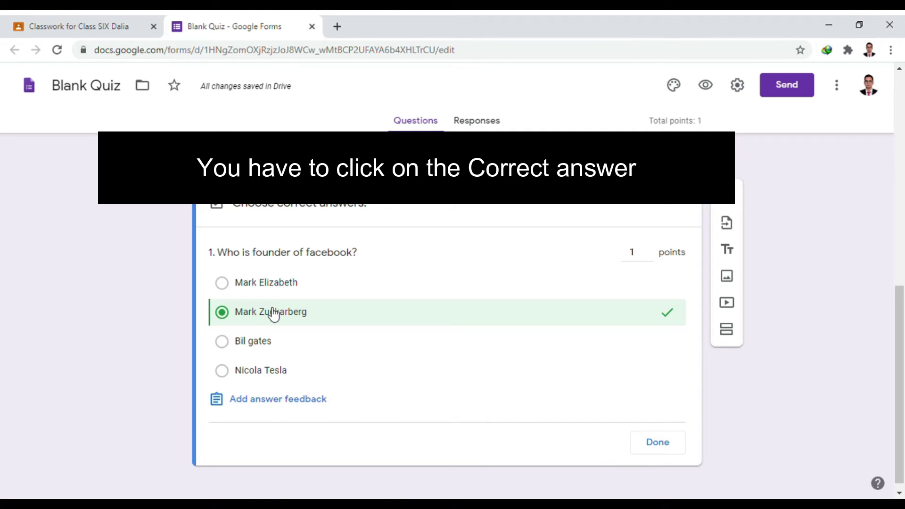
pyautogui.scroll(-1, 274, 316)
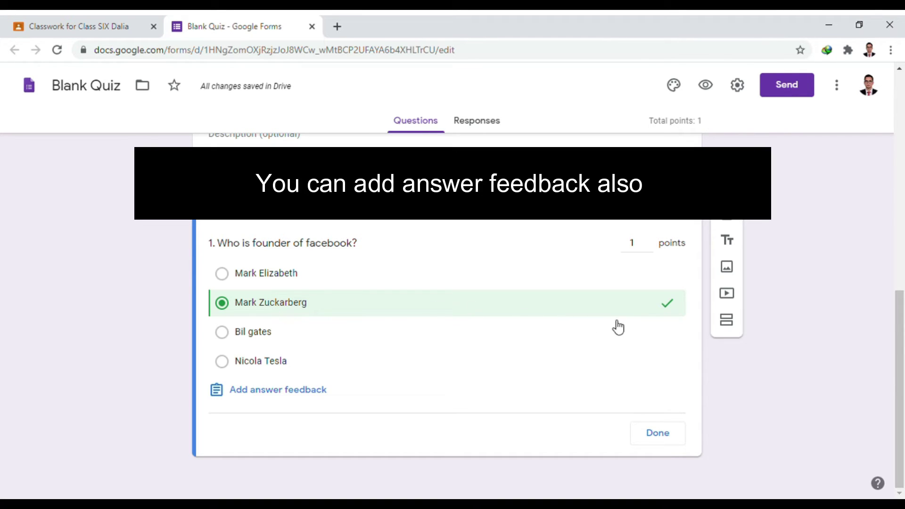
pyautogui.click(278, 395)
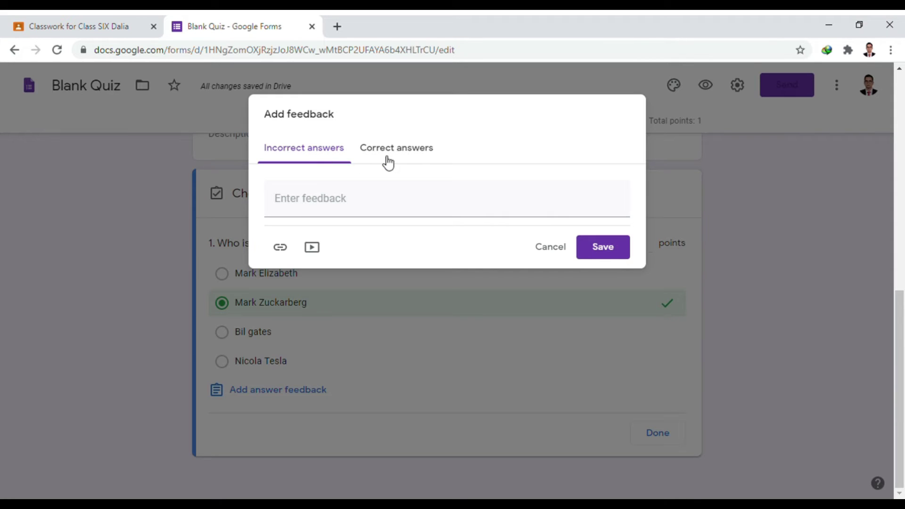
# - Write the incorrect-answer feedback 'Correct answer is : Mark Zuckerberg'
pyautogui.click(326, 198)
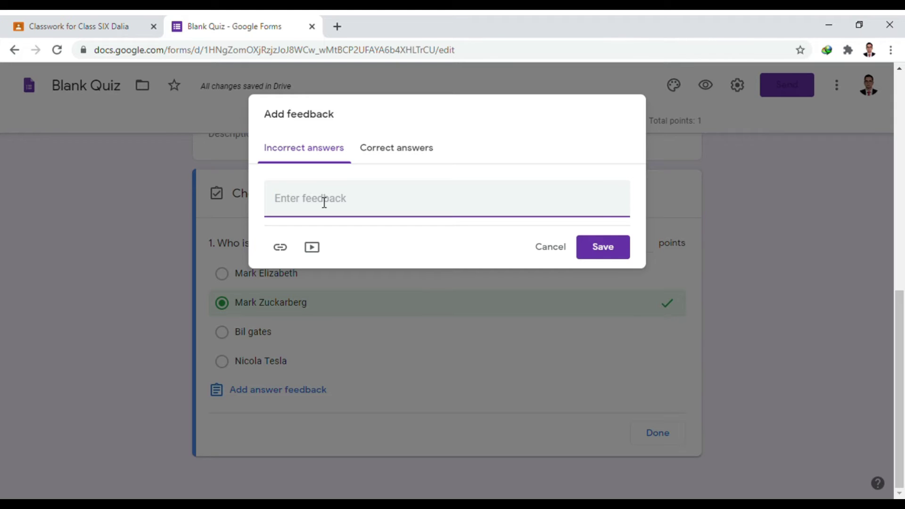
pyautogui.write('you')
pyautogui.press('BackSpace')
pyautogui.press('BackSpace')
pyautogui.press('BackSpace')
pyautogui.press('BackSpace')
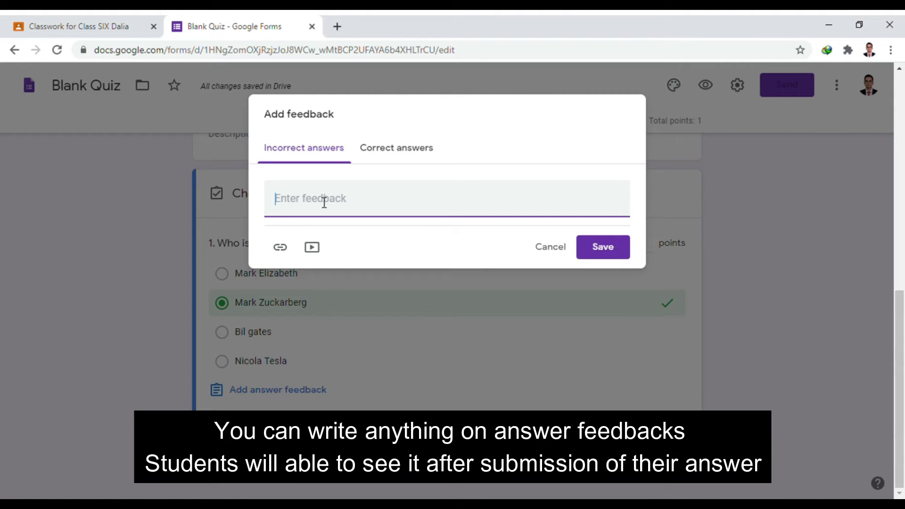
pyautogui.write('Corre')
pyautogui.press('BackSpace')
pyautogui.press('BackSpace')
pyautogui.write('rect anser')
pyautogui.press('BackSpace')
pyautogui.press('BackSpace')
pyautogui.write('wer is : Mark')
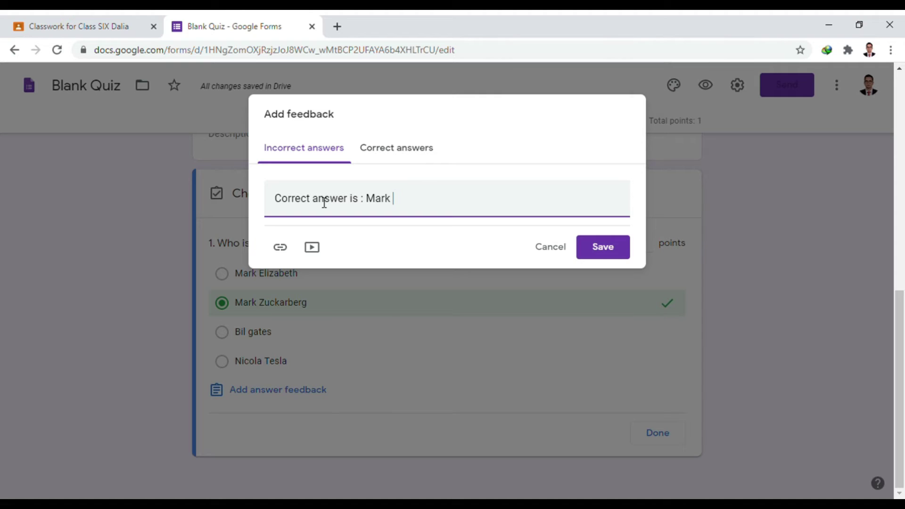
pyautogui.write(' Zuckerberg')
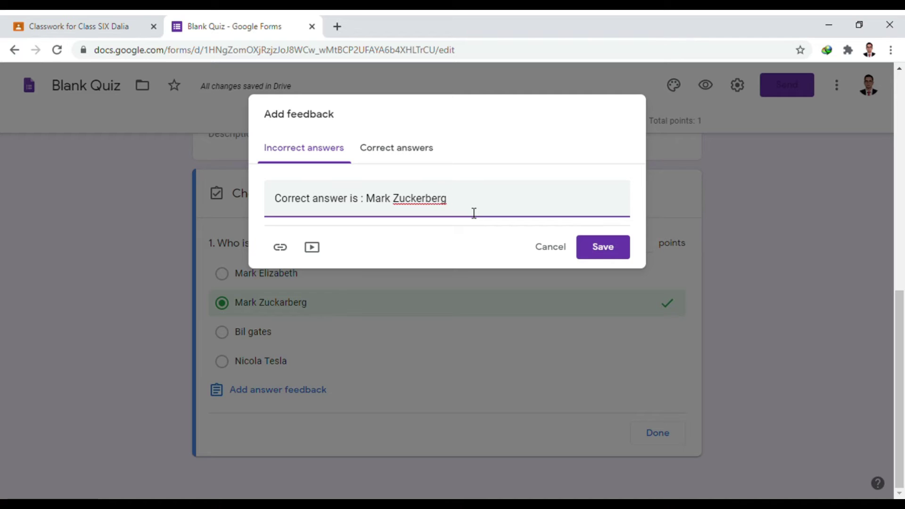
pyautogui.click(420, 206)
# - Add correct-answer feedback 'Your answer is correct' and save both feedbacks
pyautogui.click(395, 150)
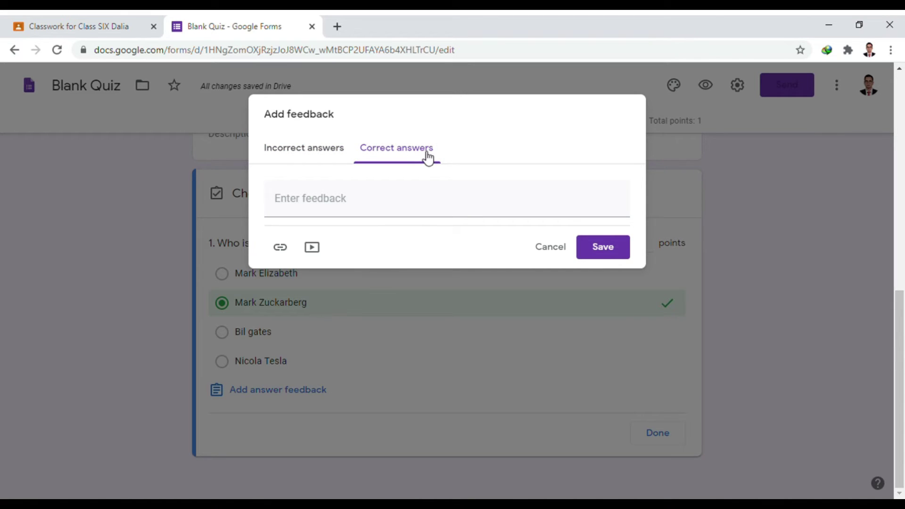
pyautogui.click(342, 199)
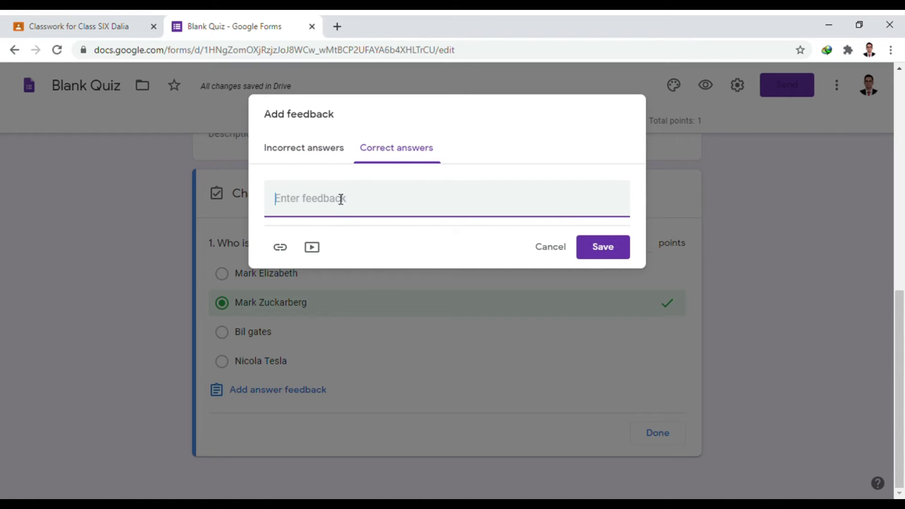
pyautogui.write('Your answer is correct')
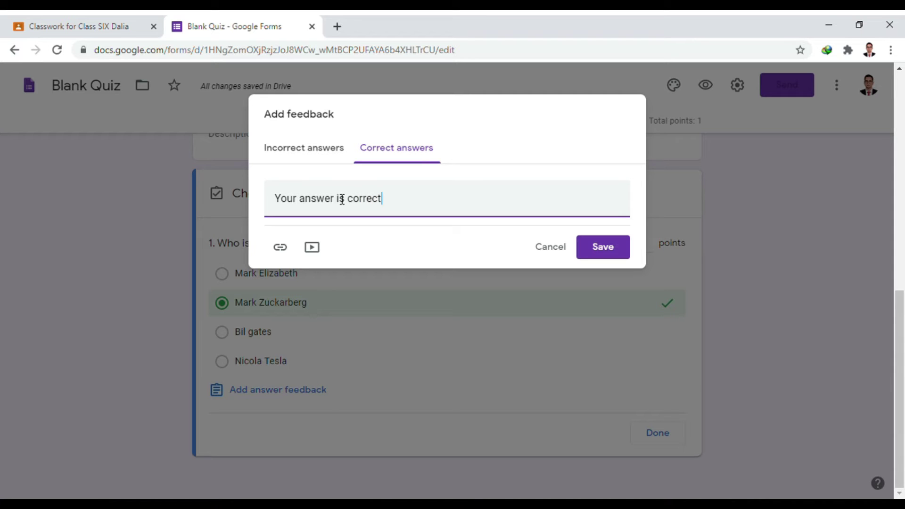
pyautogui.click(606, 249)
pyautogui.scroll(-2, 604, 292)
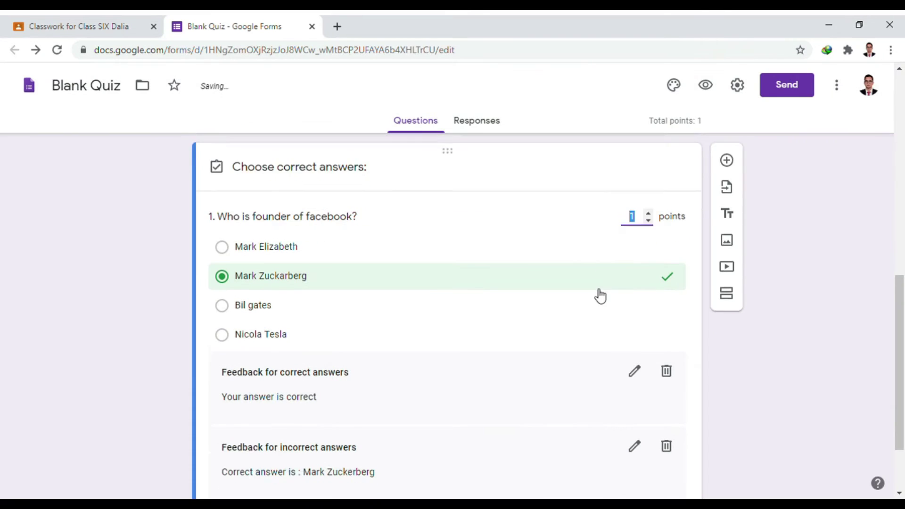
# - Close the answer key, leaving the facebook question worth 1 point
pyautogui.scroll(1, 591, 285)
pyautogui.scroll(1, 540, 245)
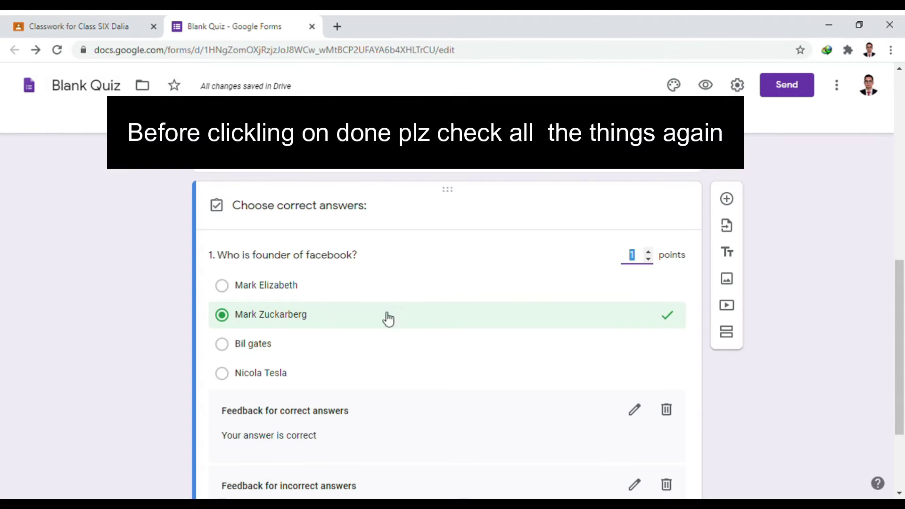
pyautogui.scroll(-3, 640, 317)
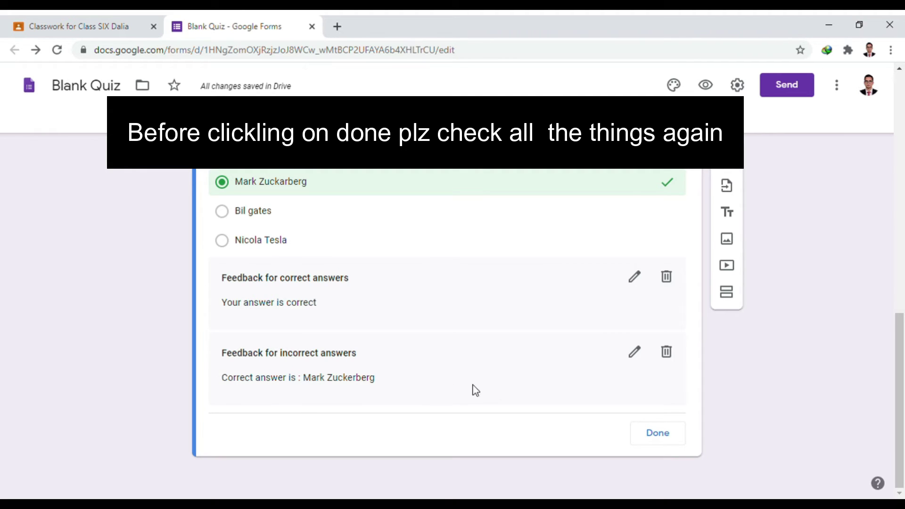
pyautogui.click(678, 441)
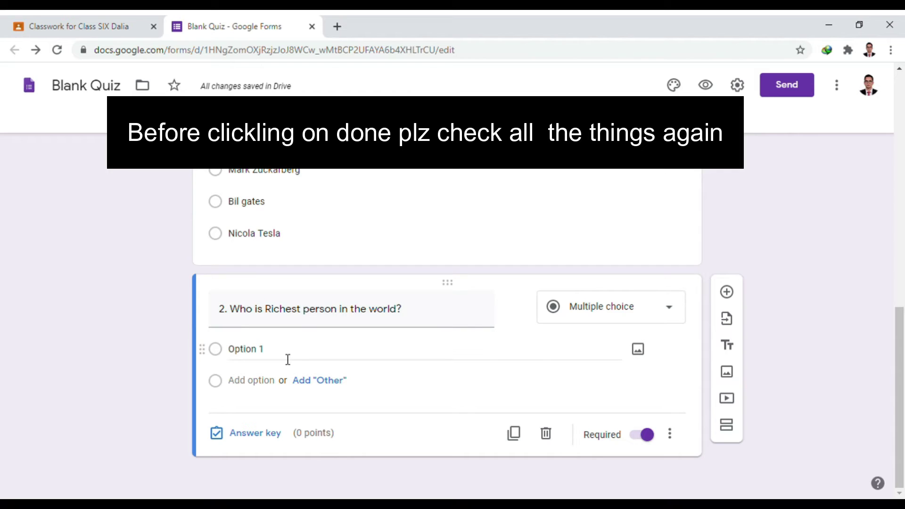
# - Fill question 2's choices with Bill gates, Elon MAsk and Mr Bean
pyautogui.click(296, 356)
pyautogui.write('B')
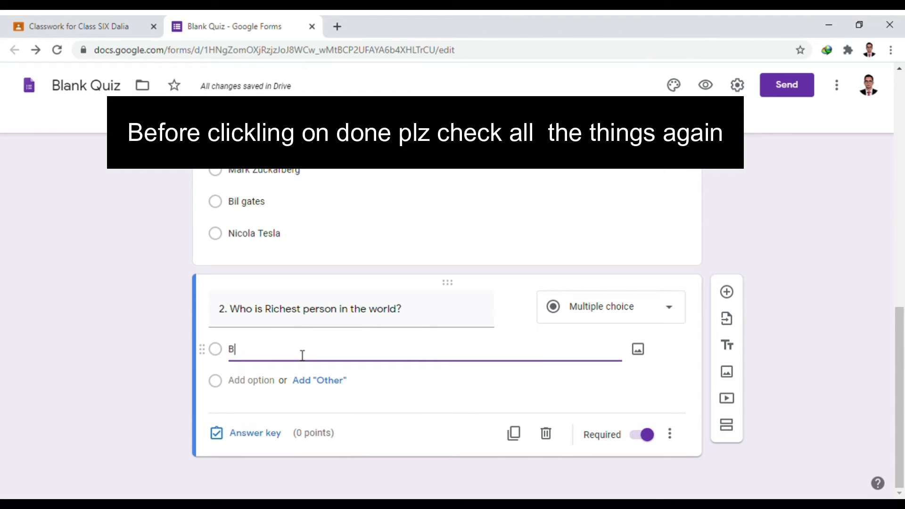
pyautogui.write('ill gates')
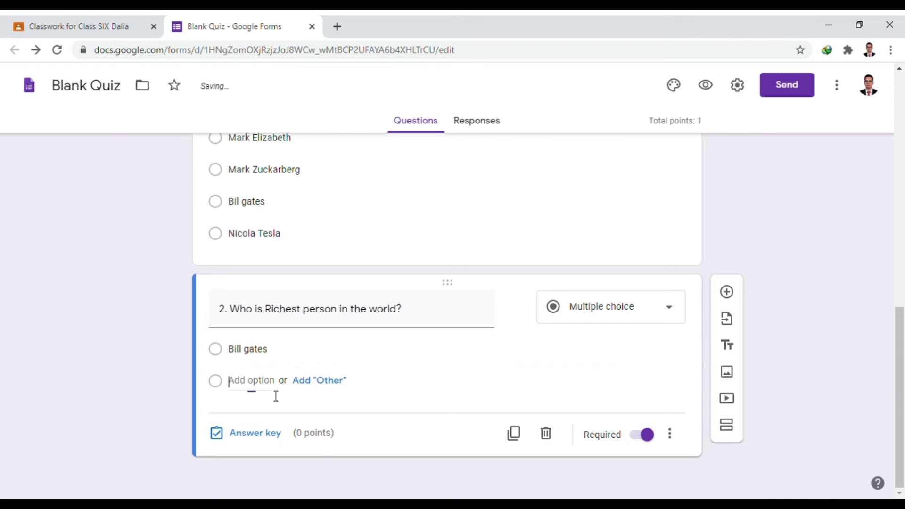
pyautogui.click(273, 393)
pyautogui.write('El')
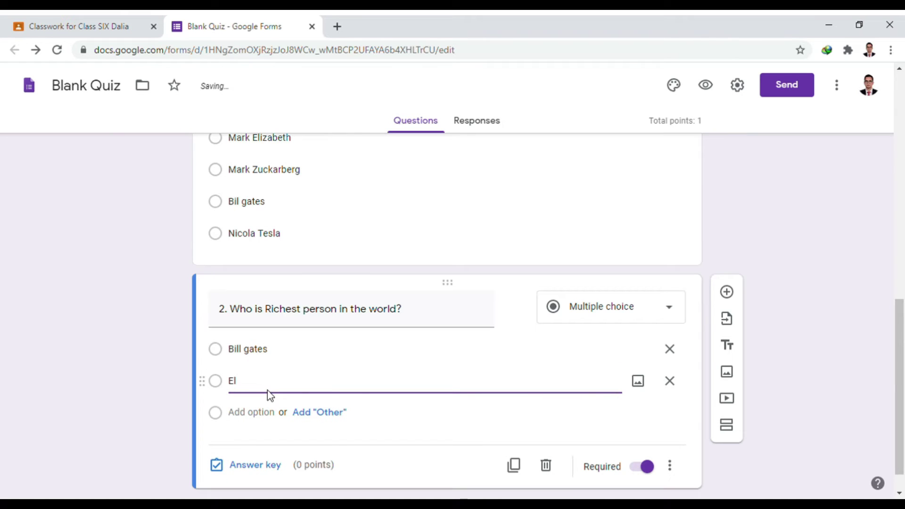
pyautogui.write('n MAsk')
pyautogui.click(266, 413)
pyautogui.write('AMa')
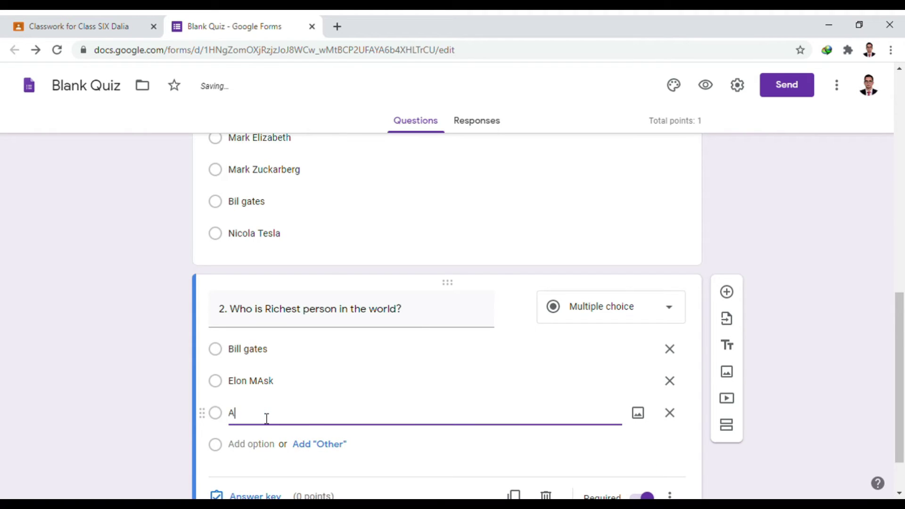
pyautogui.press('BackSpace')
pyautogui.press('BackSpace')
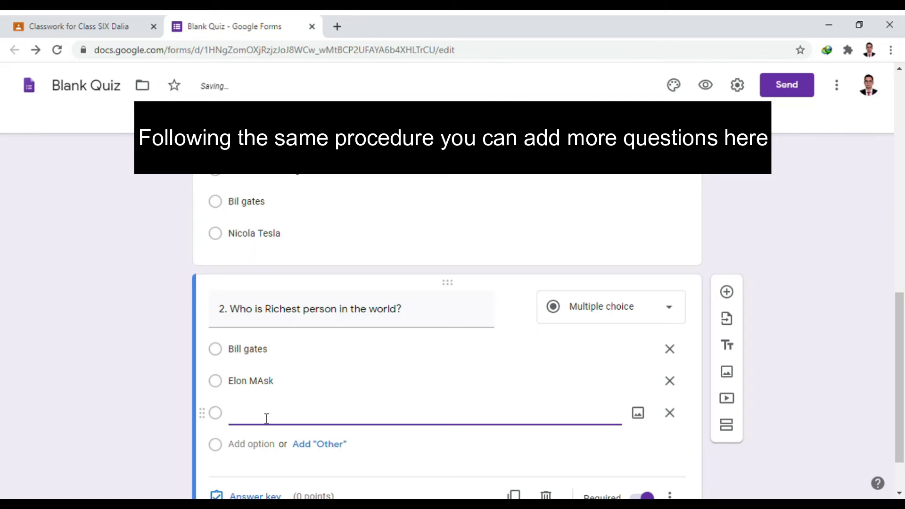
pyautogui.write('Mr Bean')
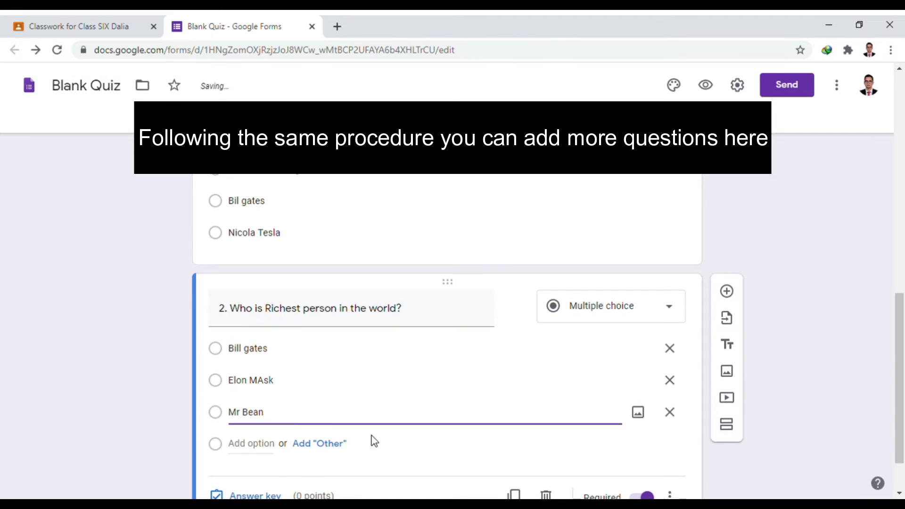
pyautogui.scroll(-2, 375, 442)
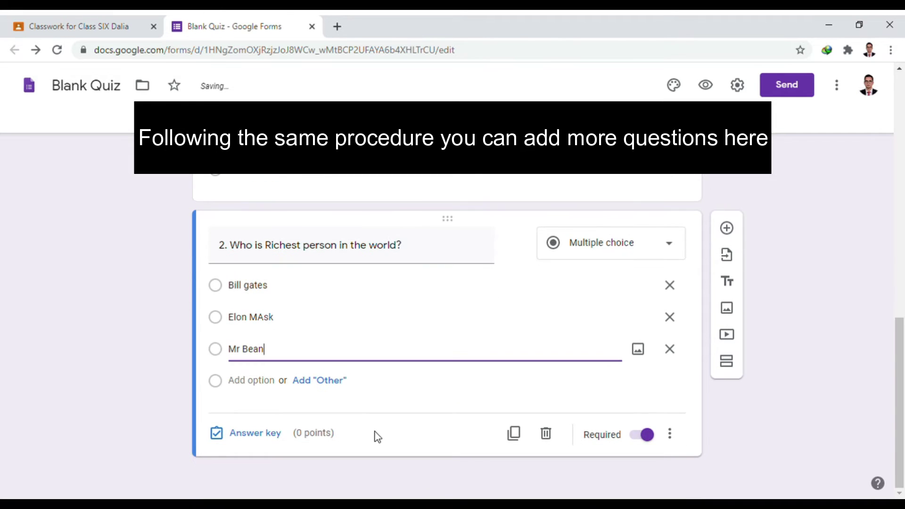
pyautogui.click(273, 438)
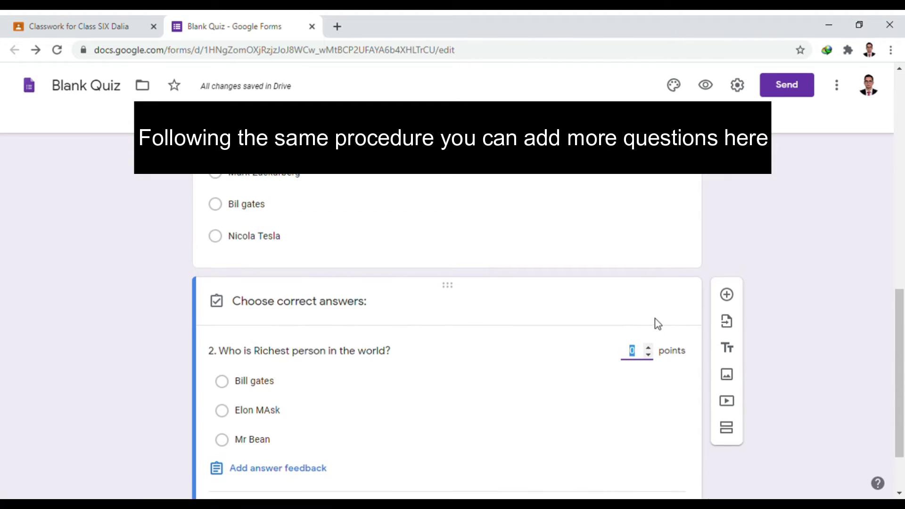
# - Give question 2 1 point and mark Bill gates as the correct answer
pyautogui.write('1')
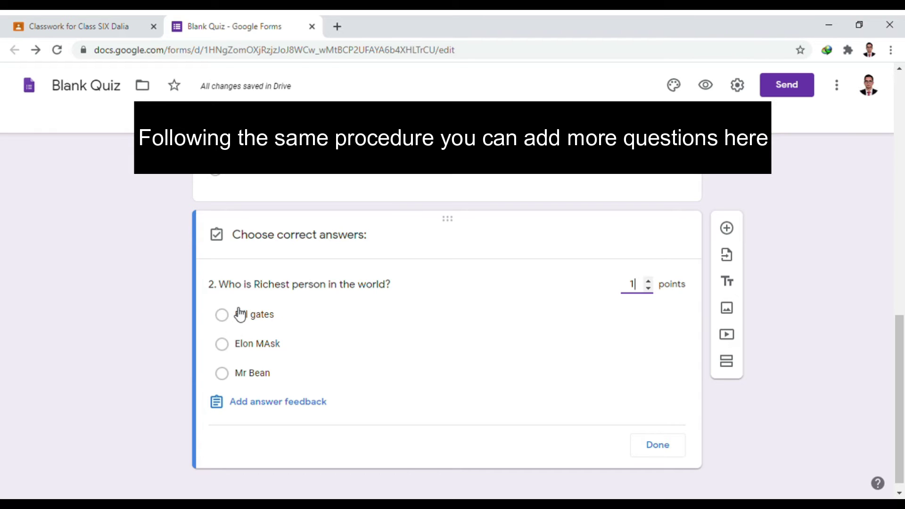
pyautogui.click(251, 323)
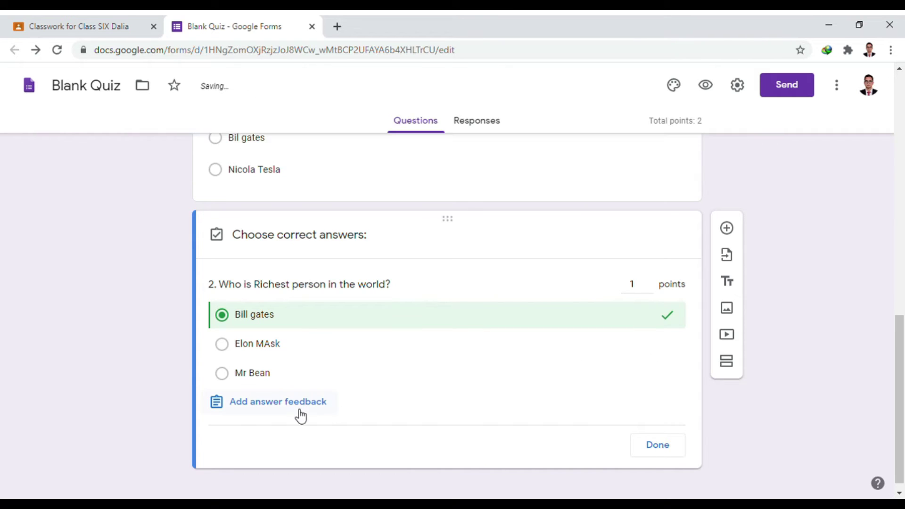
pyautogui.click(305, 408)
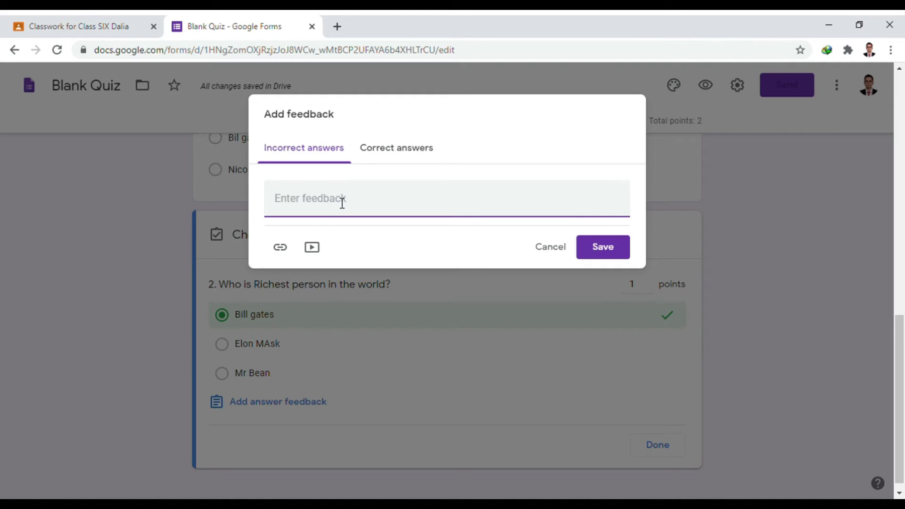
# - Save question 2 feedback 'Correct answer is Bill gates' and 'Your answer is correct'
pyautogui.write('Correct')
pyautogui.write(' anser')
pyautogui.write('wer')
pyautogui.write(' is ')
pyautogui.write('Bill')
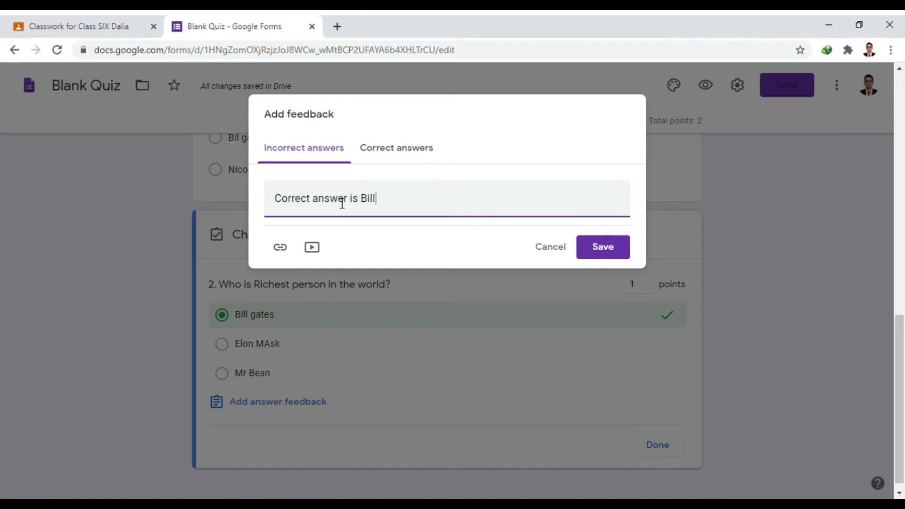
pyautogui.write(' gates')
pyautogui.click(409, 162)
pyautogui.click(370, 213)
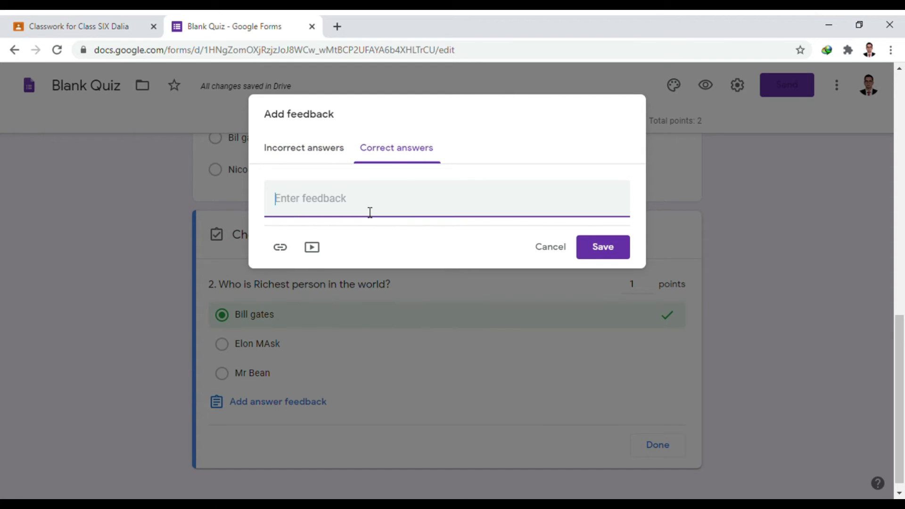
pyautogui.write('Your')
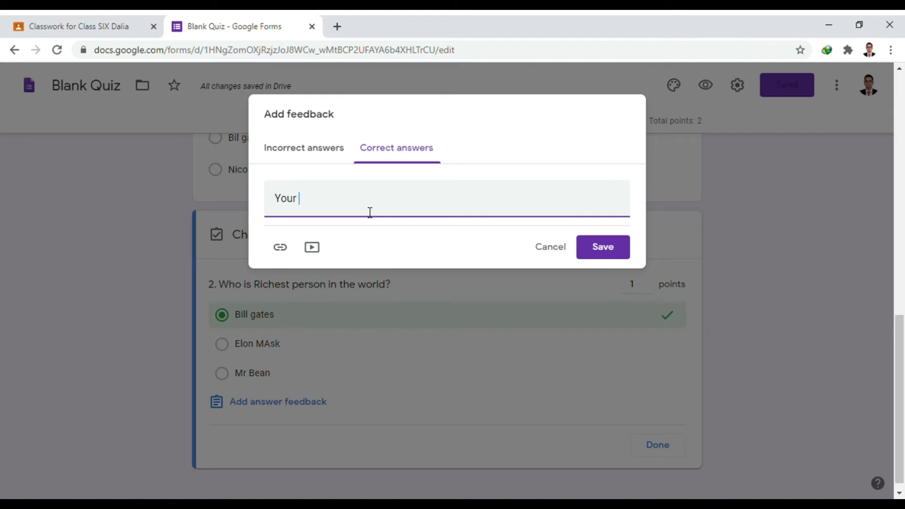
pyautogui.write(' answer is correct')
pyautogui.click(613, 255)
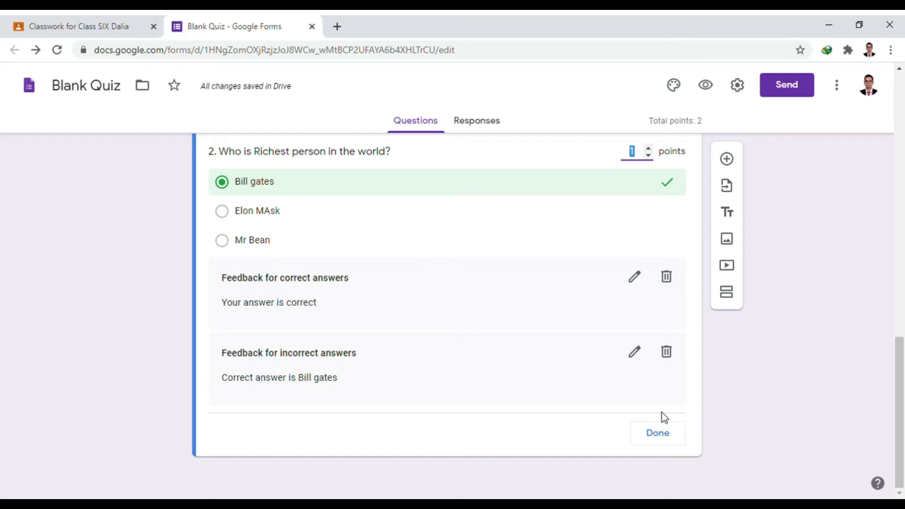
pyautogui.click(657, 433)
# - Scroll through the form, then bring up the Settings dialog on its General tab
pyautogui.scroll(3, 642, 399)
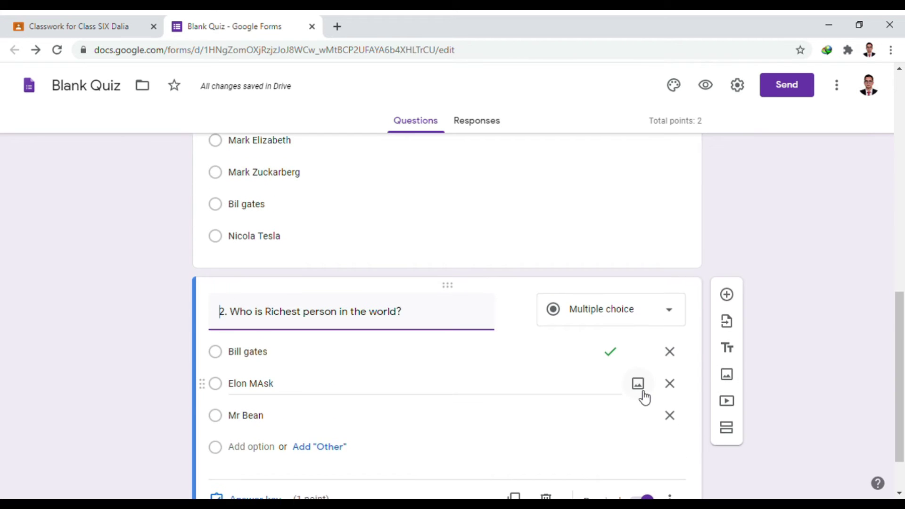
pyautogui.scroll(1, 645, 397)
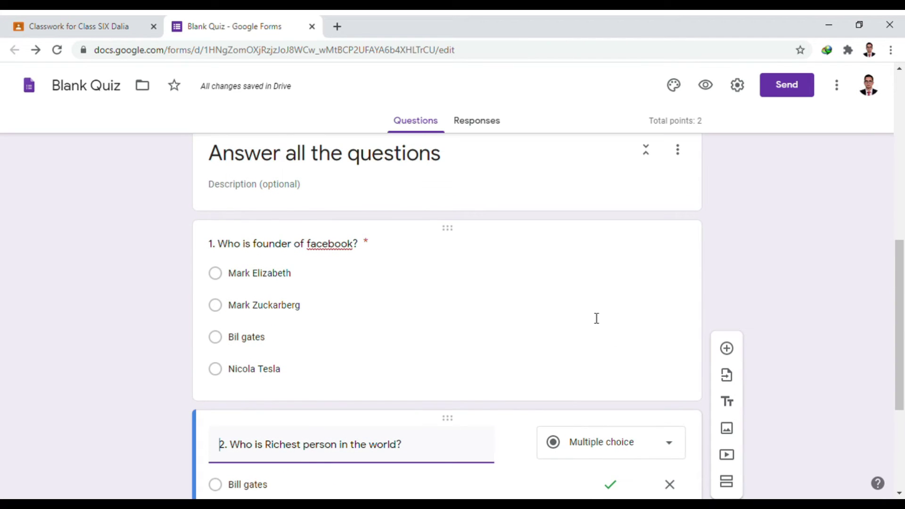
pyautogui.scroll(1, 576, 265)
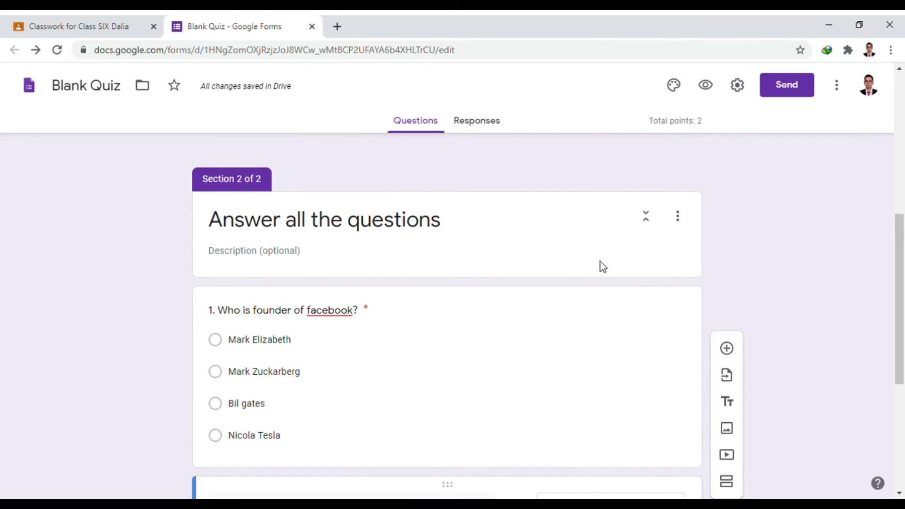
pyautogui.scroll(-2, 613, 271)
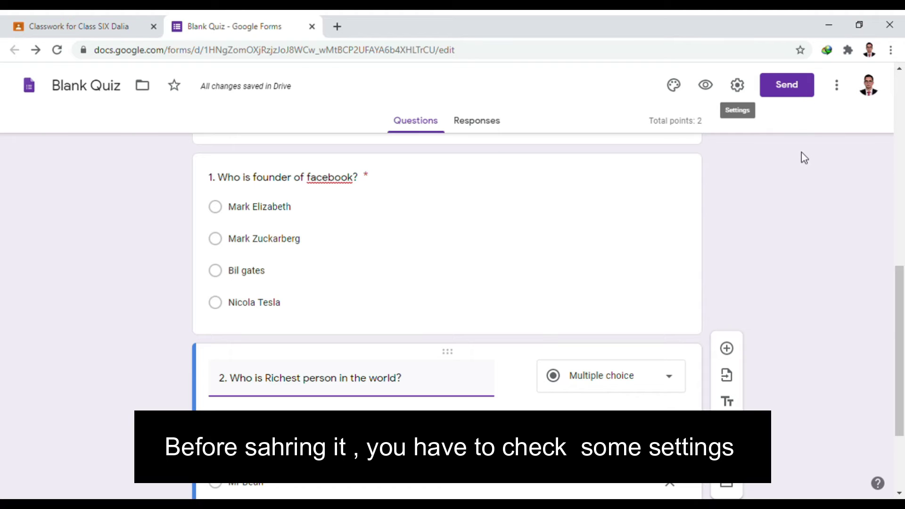
pyautogui.click(737, 87)
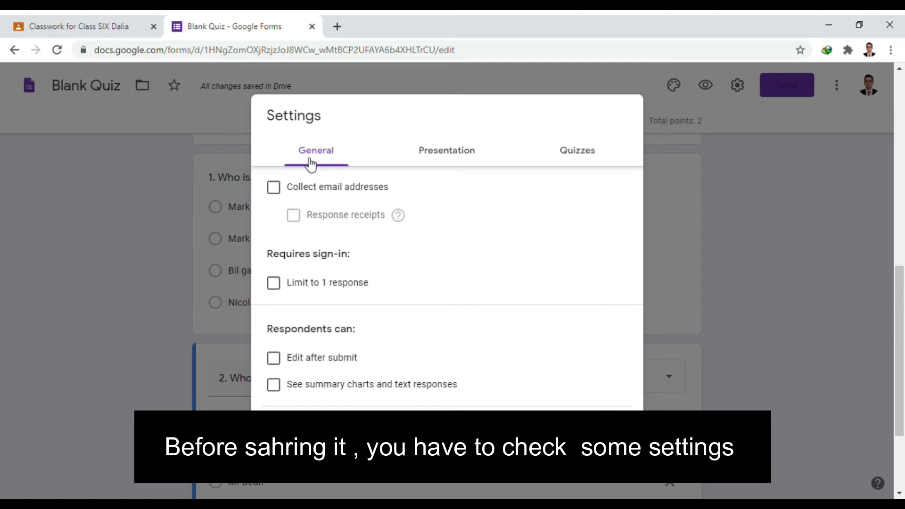
# - In General settings, collect emails and show summary charts and text responses, without the one-response limit
pyautogui.click(674, 160)
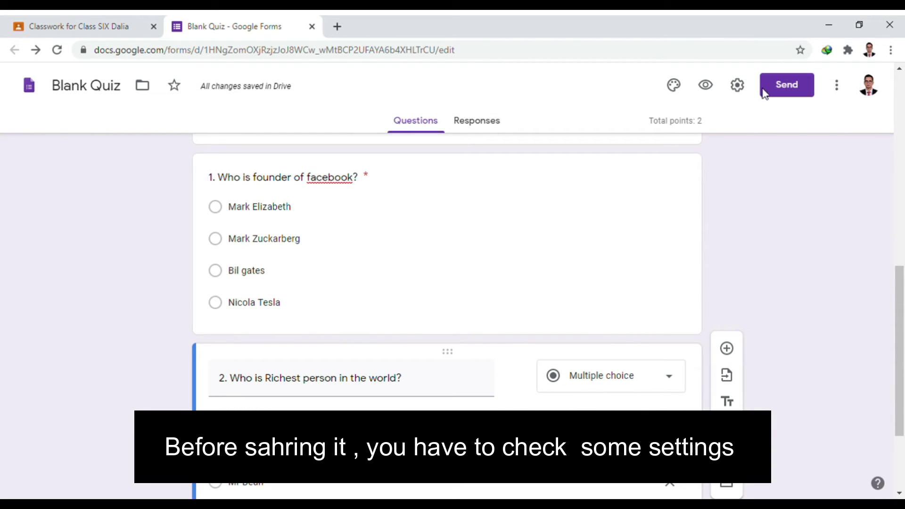
pyautogui.click(739, 86)
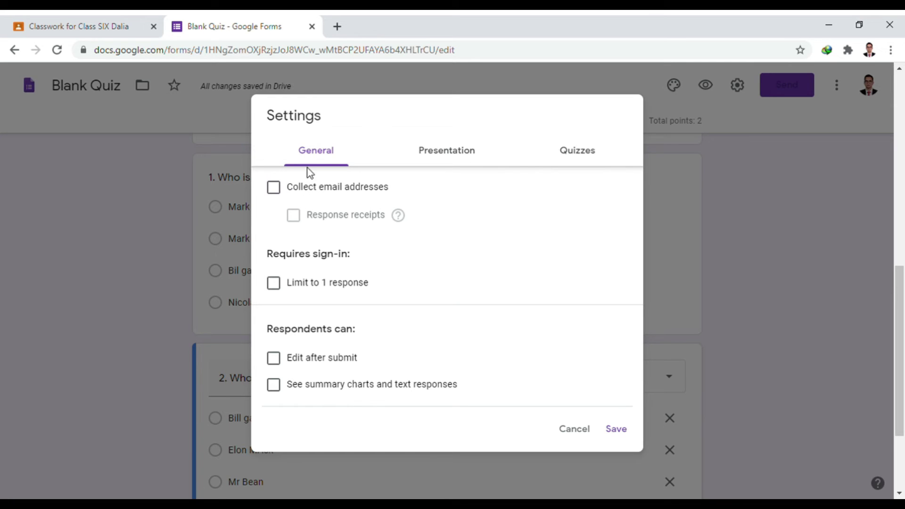
pyautogui.click(275, 189)
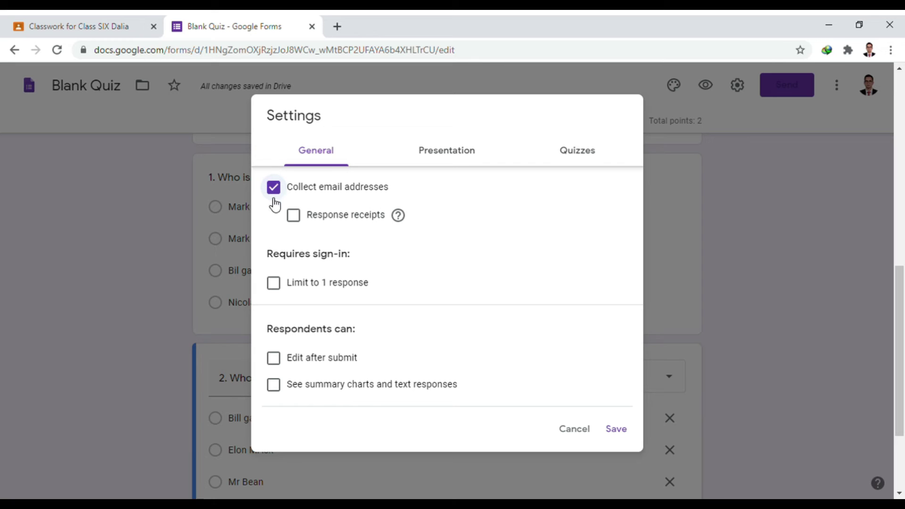
pyautogui.scroll(-1, 271, 216)
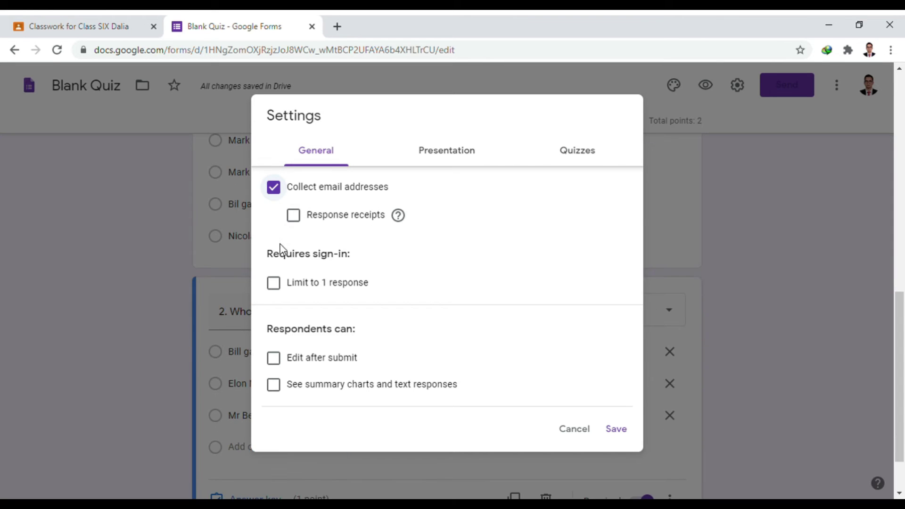
pyautogui.click(275, 290)
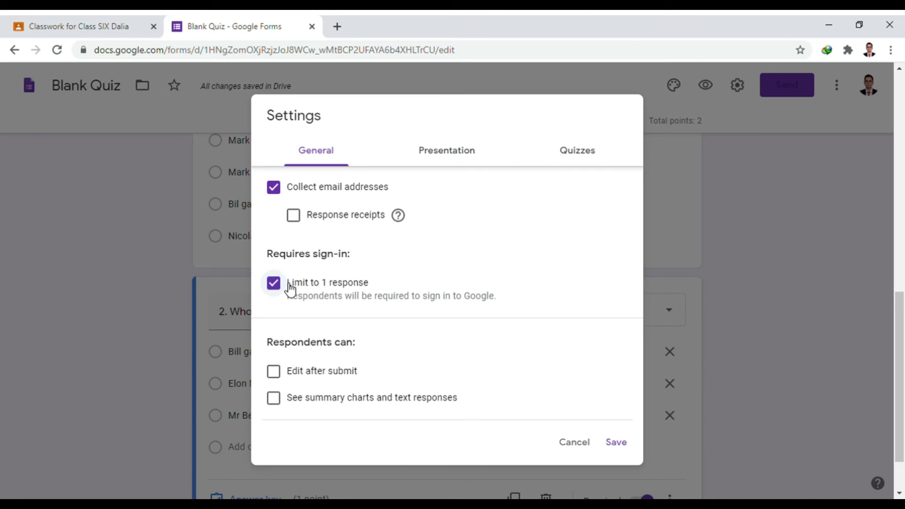
pyautogui.click(291, 289)
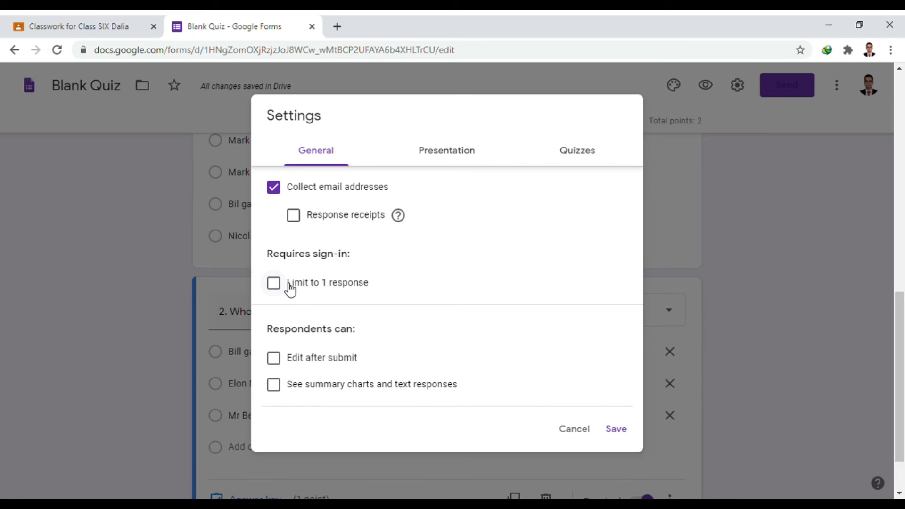
pyautogui.scroll(-2, 291, 289)
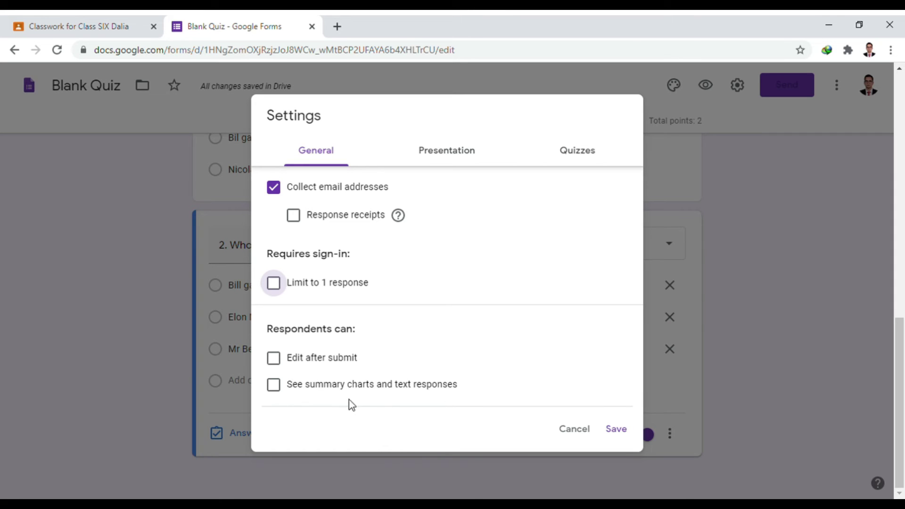
pyautogui.click(283, 390)
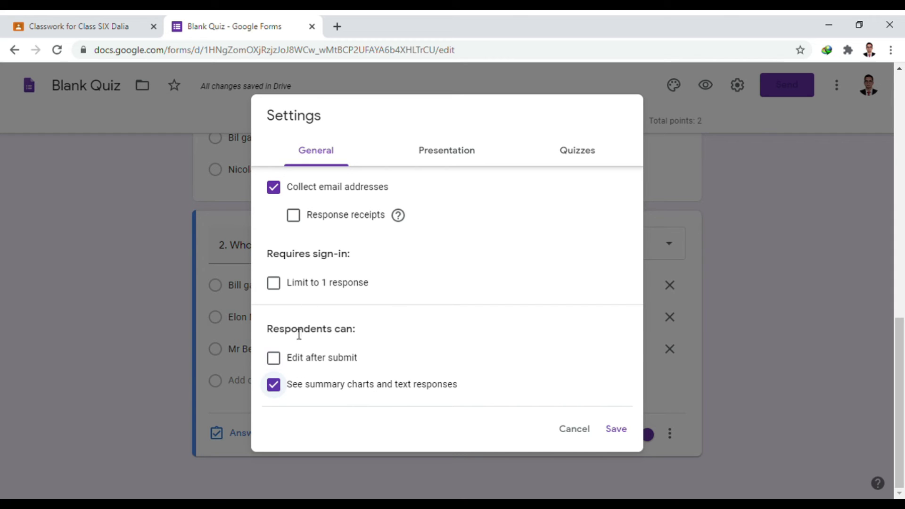
# - Show respondents a progress bar and keep Make this a quiz switched on
pyautogui.click(450, 154)
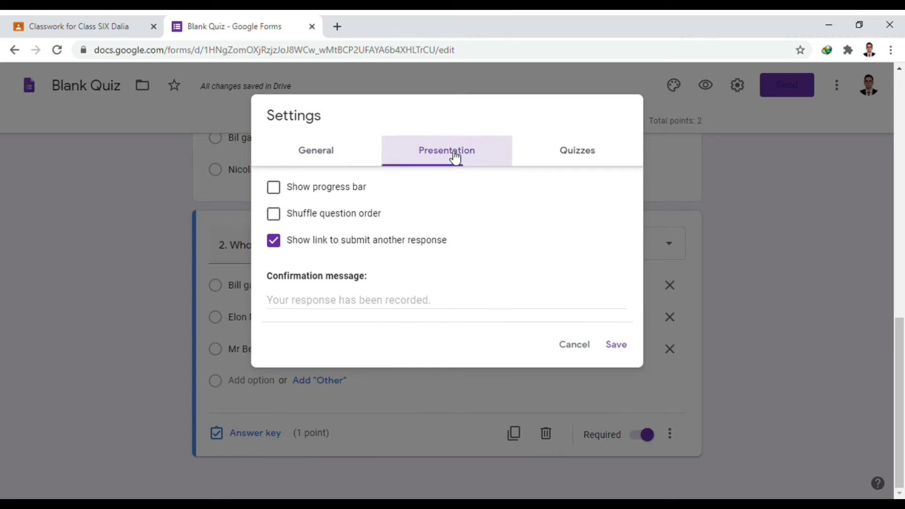
pyautogui.click(290, 199)
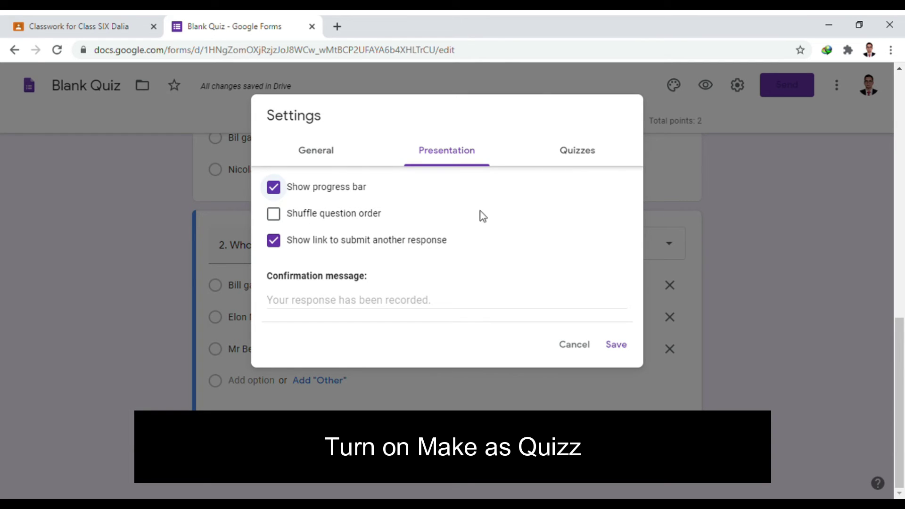
pyautogui.click(576, 161)
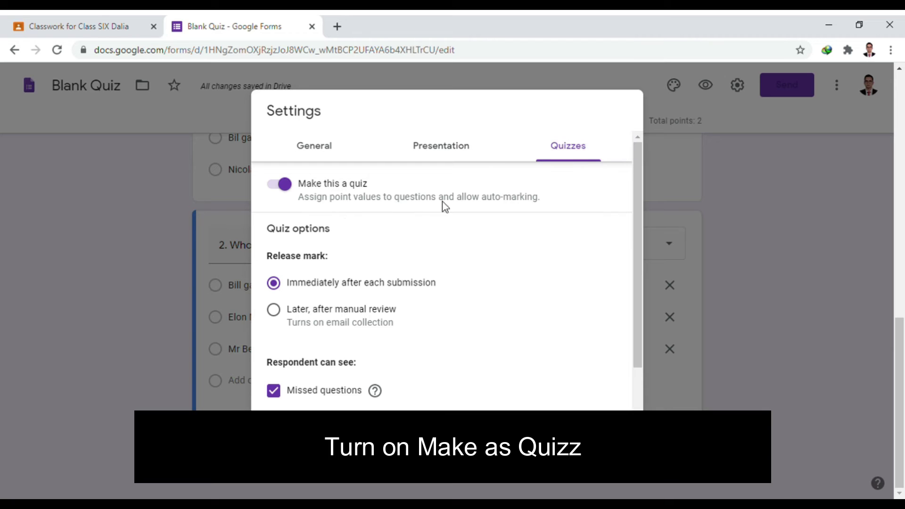
pyautogui.click(283, 185)
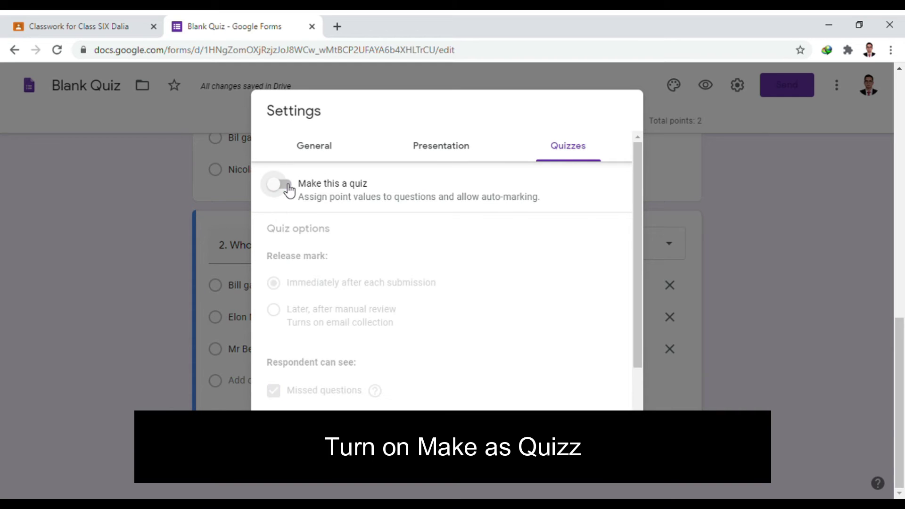
pyautogui.click(284, 185)
pyautogui.click(293, 187)
pyautogui.click(293, 188)
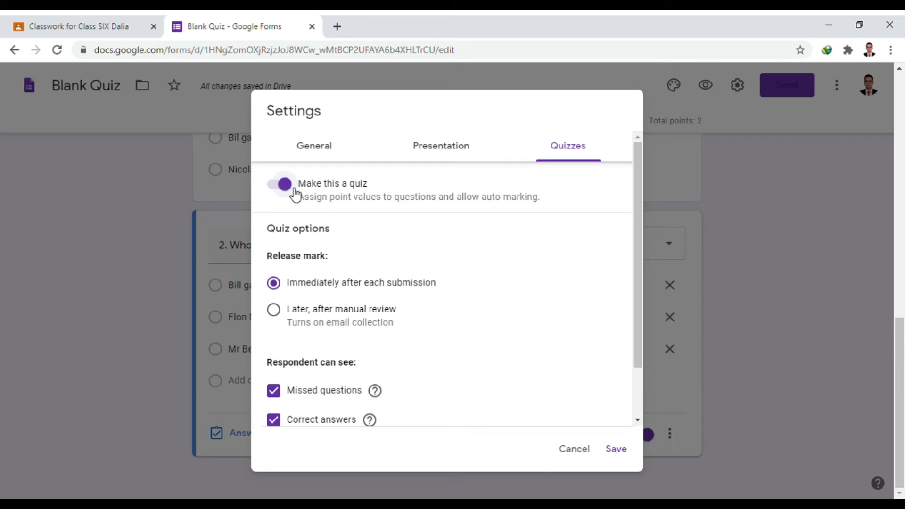
# - Save the settings and return to the quiz questions
pyautogui.scroll(-2, 296, 194)
pyautogui.scroll(2, 299, 202)
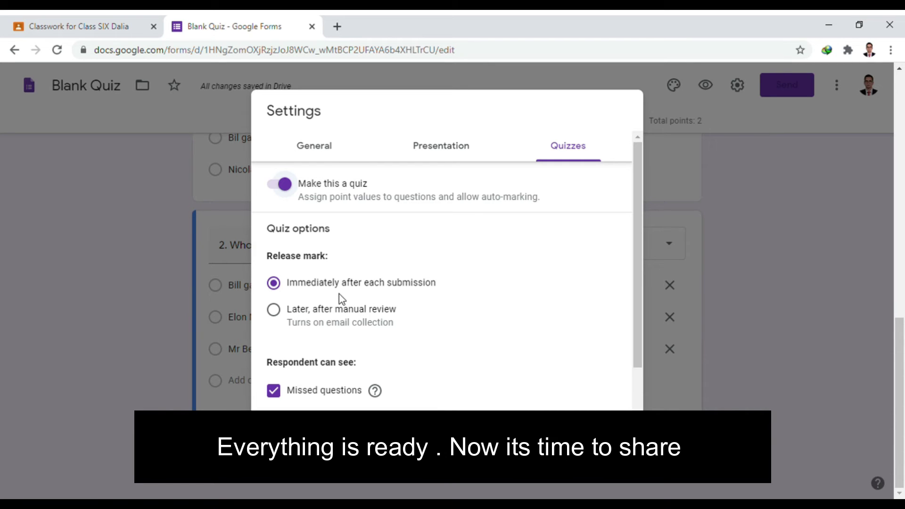
pyautogui.scroll(-2, 323, 289)
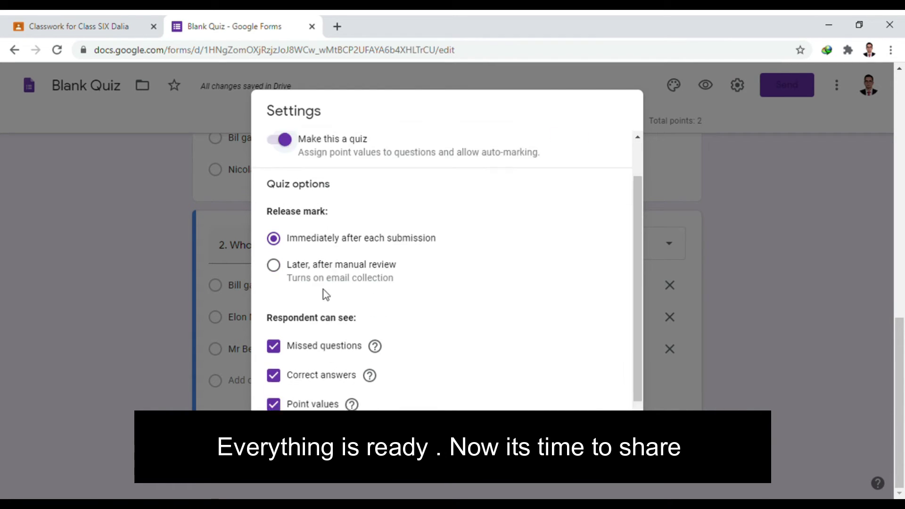
pyautogui.scroll(2, 335, 288)
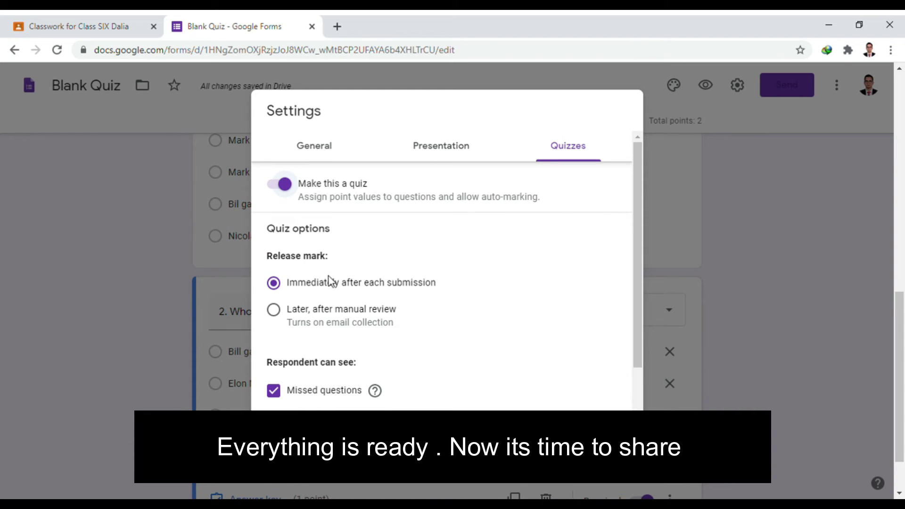
pyautogui.scroll(-1, 475, 318)
pyautogui.click(617, 439)
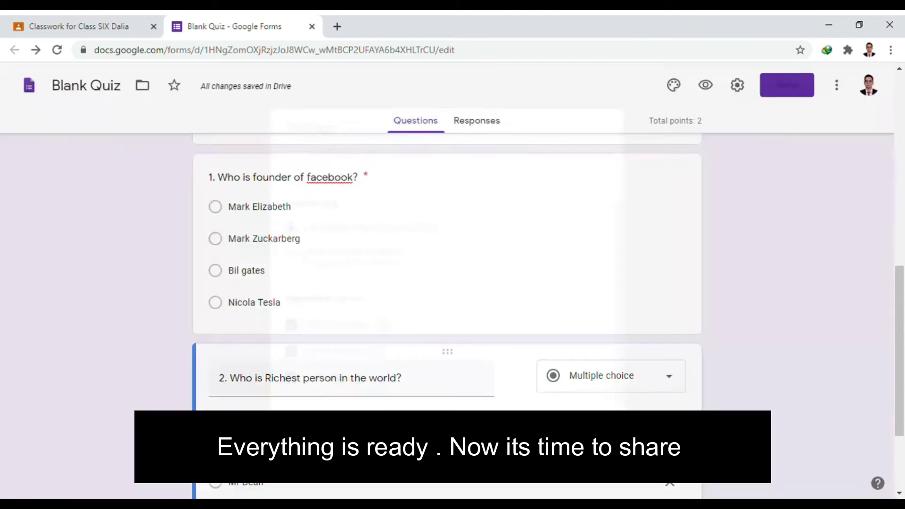
# - Glance at the Responses tab, then go back to the quiz questions
pyautogui.scroll(-2, 202, 262)
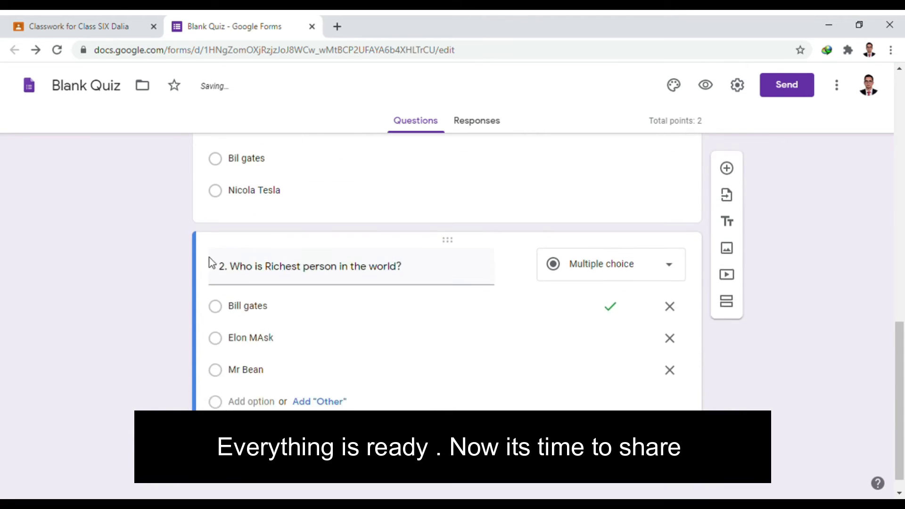
pyautogui.scroll(2, 222, 283)
pyautogui.scroll(3, 227, 302)
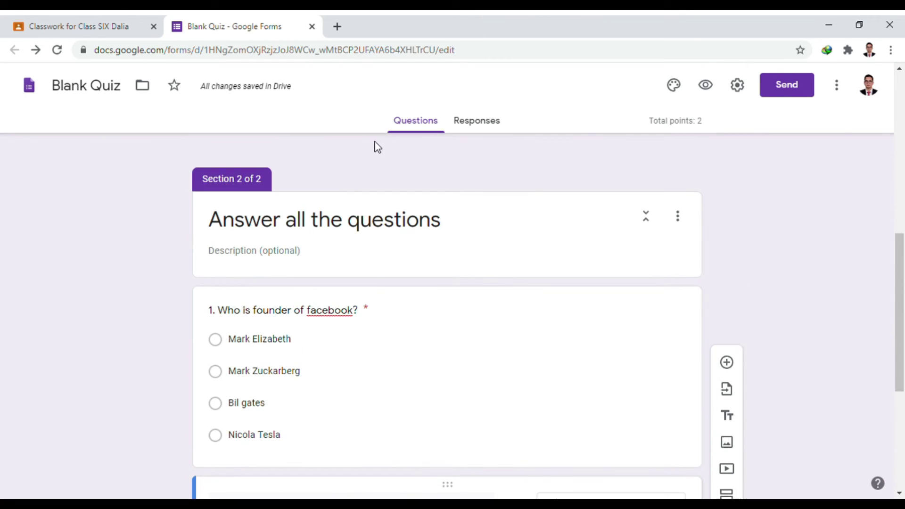
pyautogui.click(466, 121)
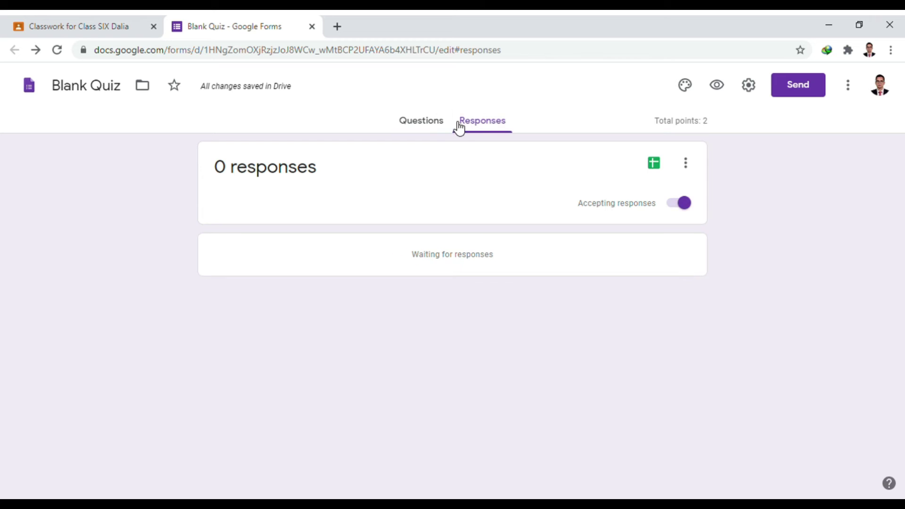
pyautogui.click(431, 123)
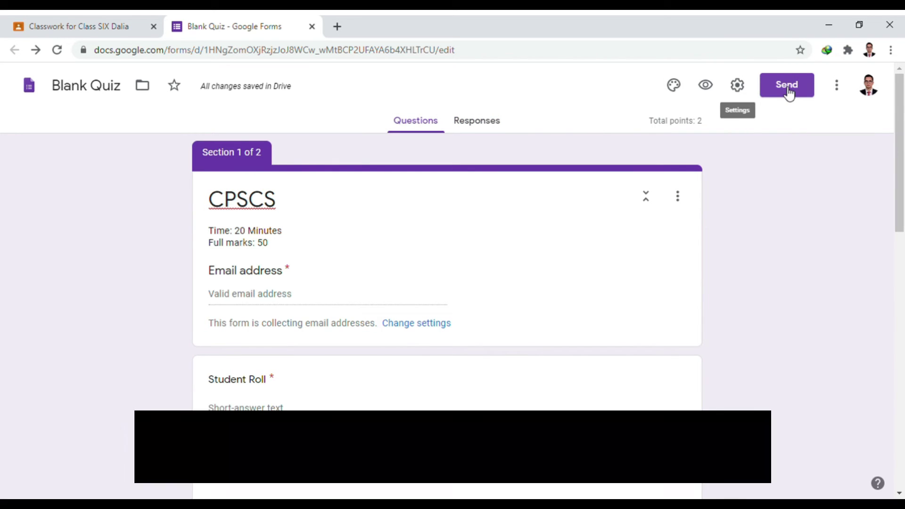
# - Copy the form's shortened share link from the Send dialog's link tab
pyautogui.click(787, 86)
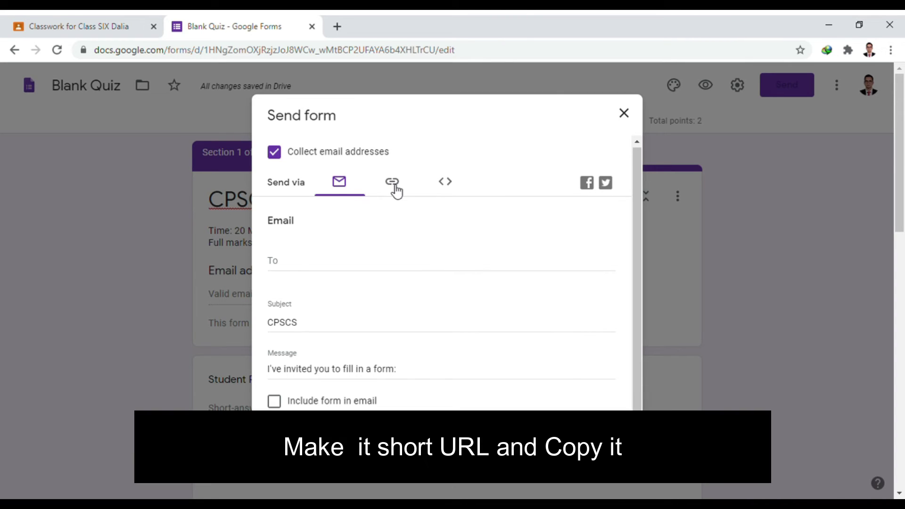
pyautogui.click(394, 184)
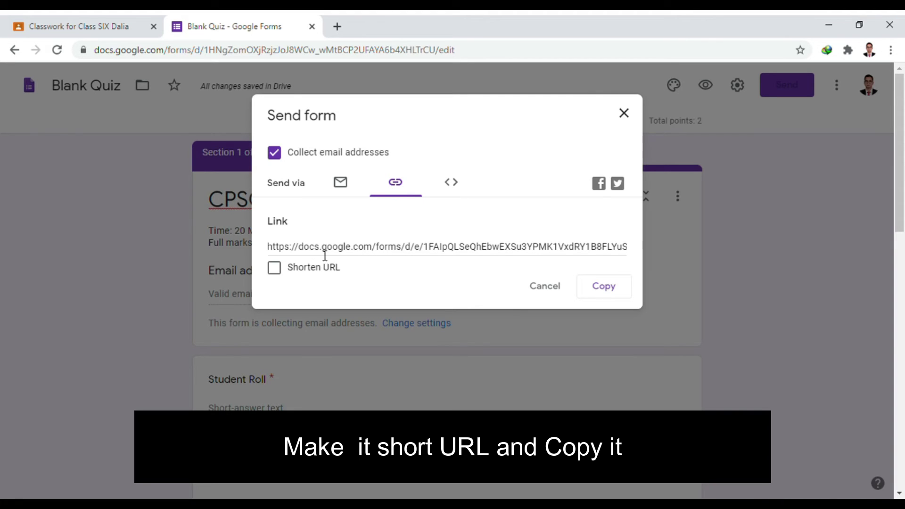
pyautogui.click(274, 268)
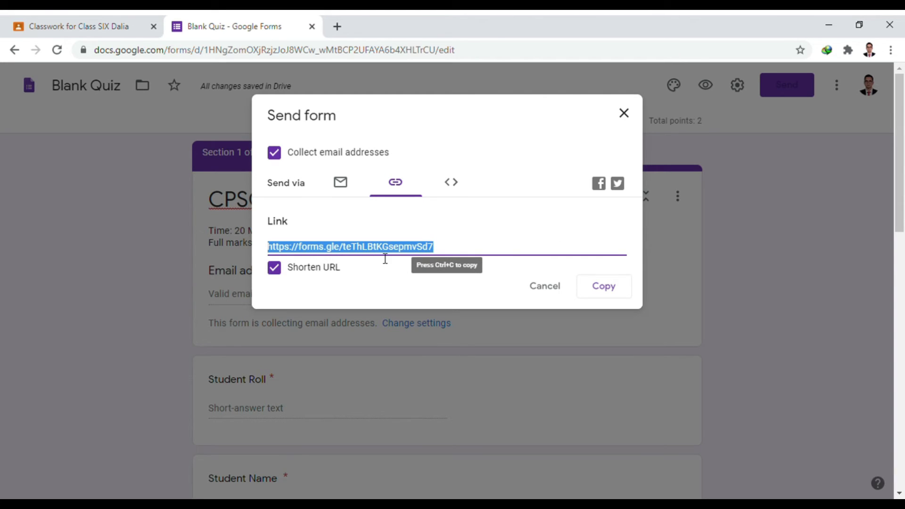
pyautogui.click(600, 292)
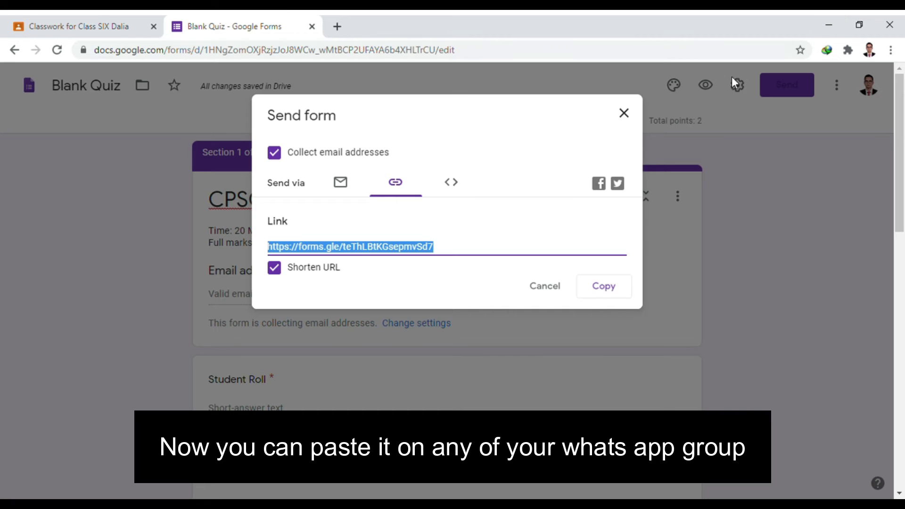
pyautogui.click(330, 20)
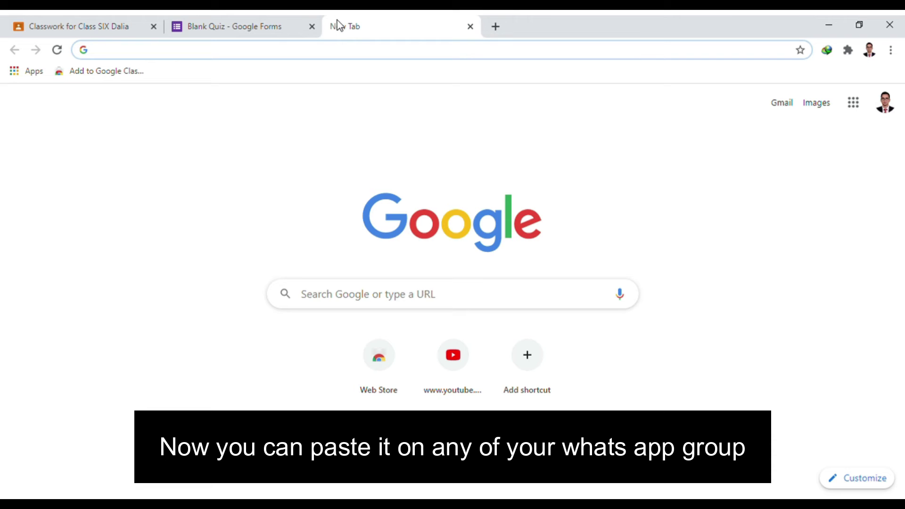
# - Paste the copied forms.gle short link into the address bar and load the quiz
pyautogui.write('we')
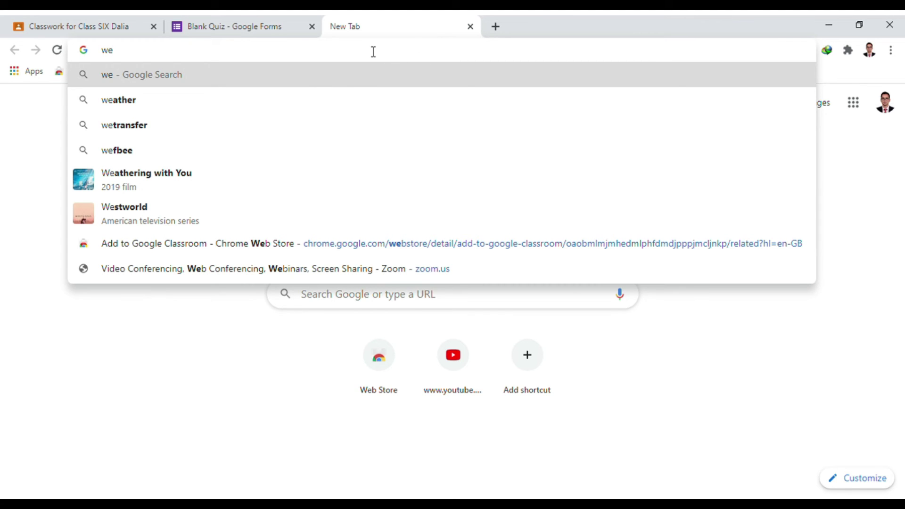
pyautogui.press('BackSpace')
pyautogui.press('BackSpace')
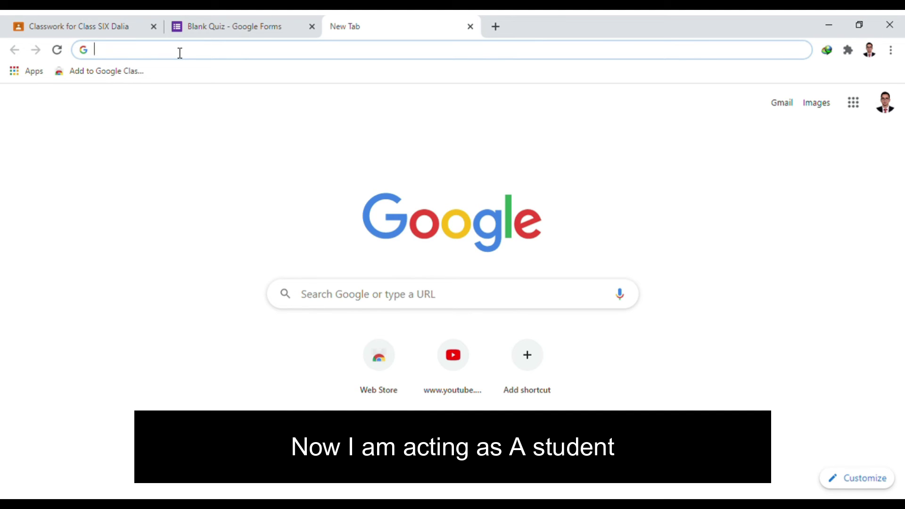
pyautogui.hotkey('ctrl', 'v')
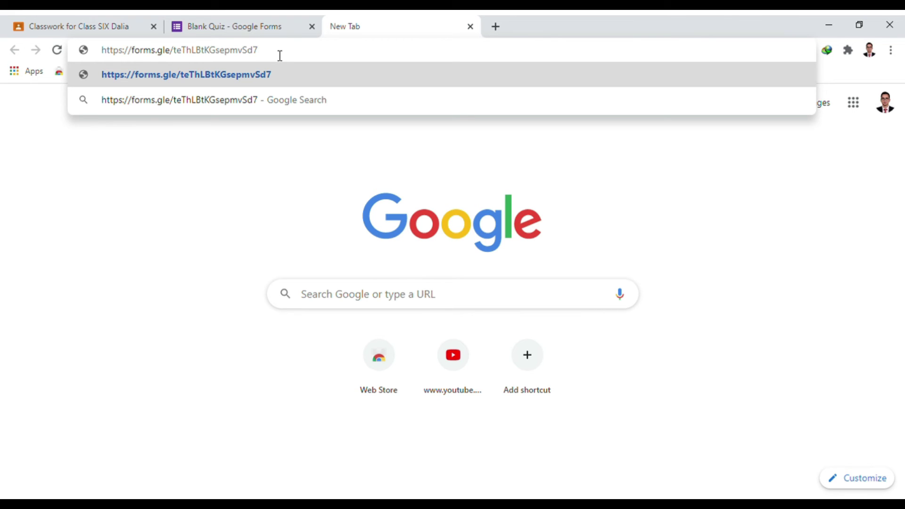
pyautogui.press('Return')
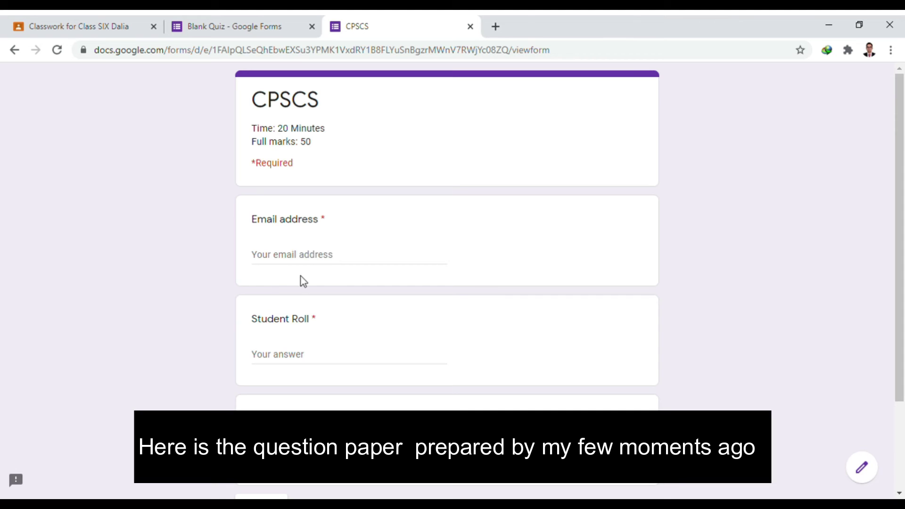
# - Enter the student's email address, roll number and full name, then continue to the questions page
pyautogui.click(325, 258)
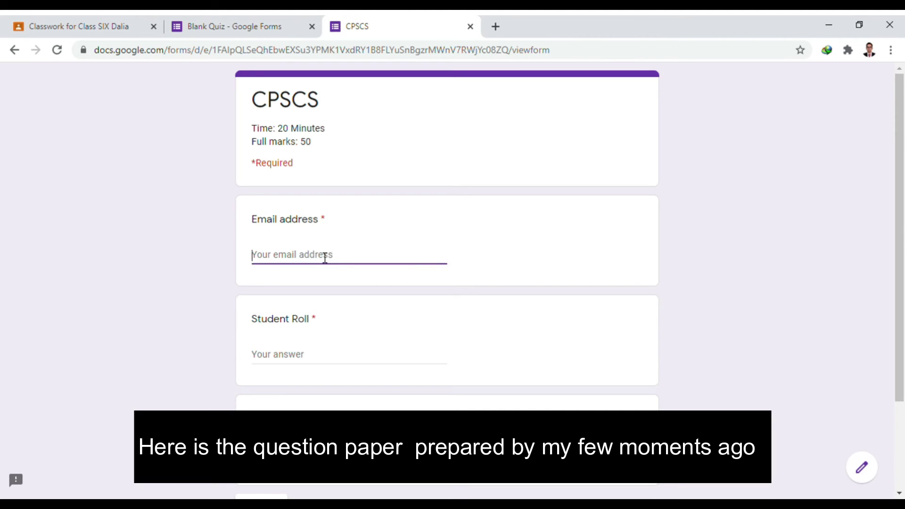
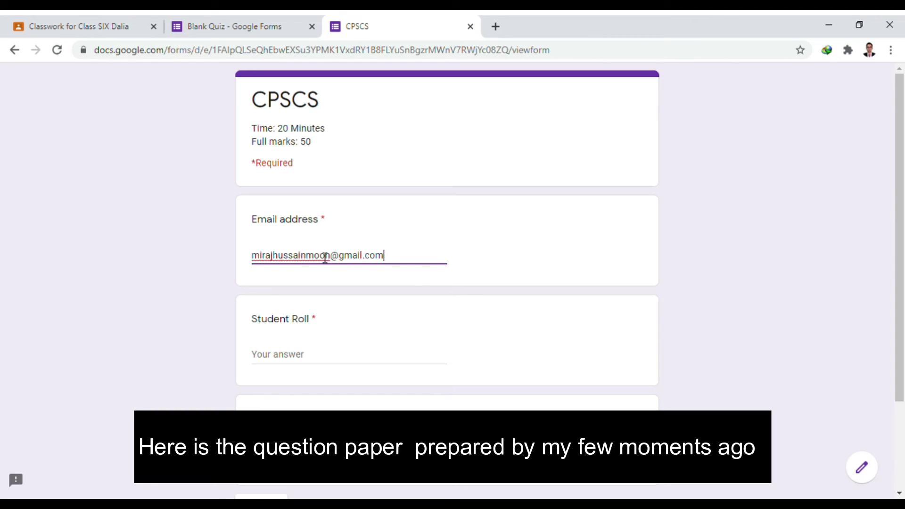
pyautogui.scroll(-2, 324, 273)
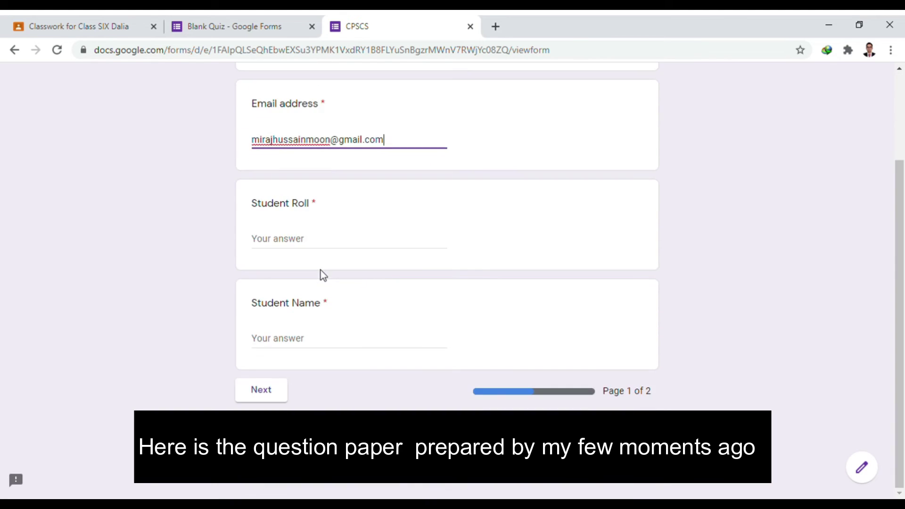
pyautogui.click(305, 241)
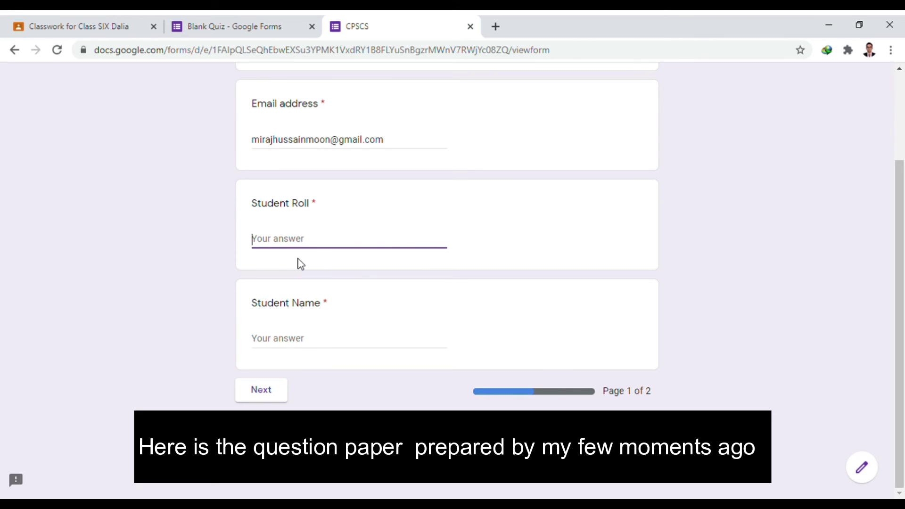
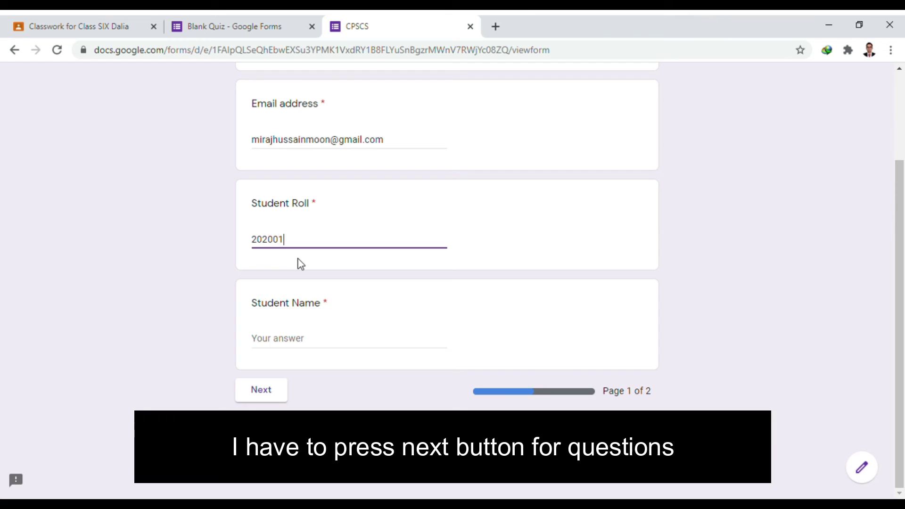
pyautogui.click(274, 346)
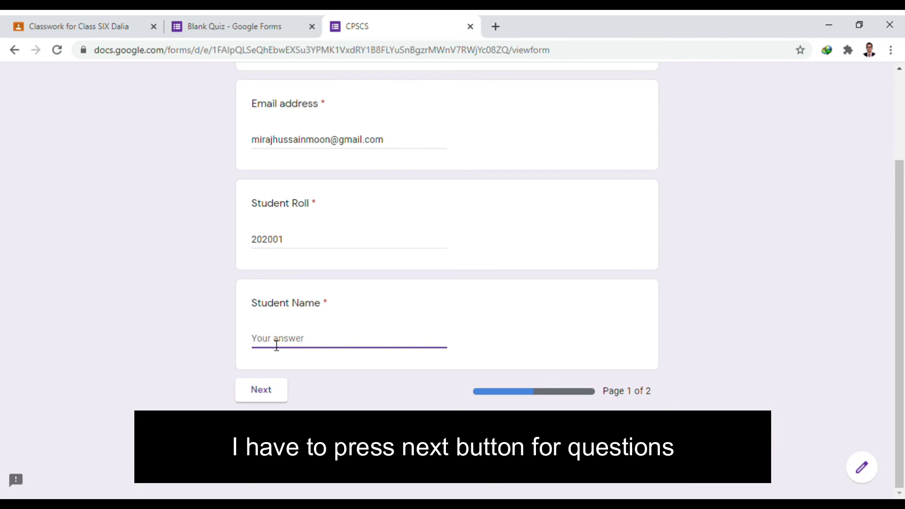
pyautogui.scroll(3, 330, 162)
pyautogui.scroll(-3, 341, 162)
pyautogui.click(265, 391)
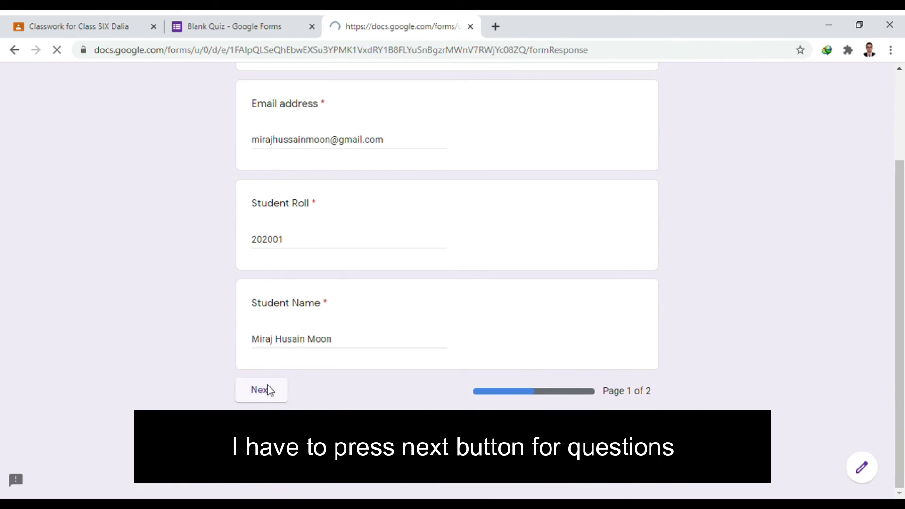
# - Answer question 1 with Mark Elizabeth and question 2 with Elon MAsk, then submit
pyautogui.scroll(-2, 301, 166)
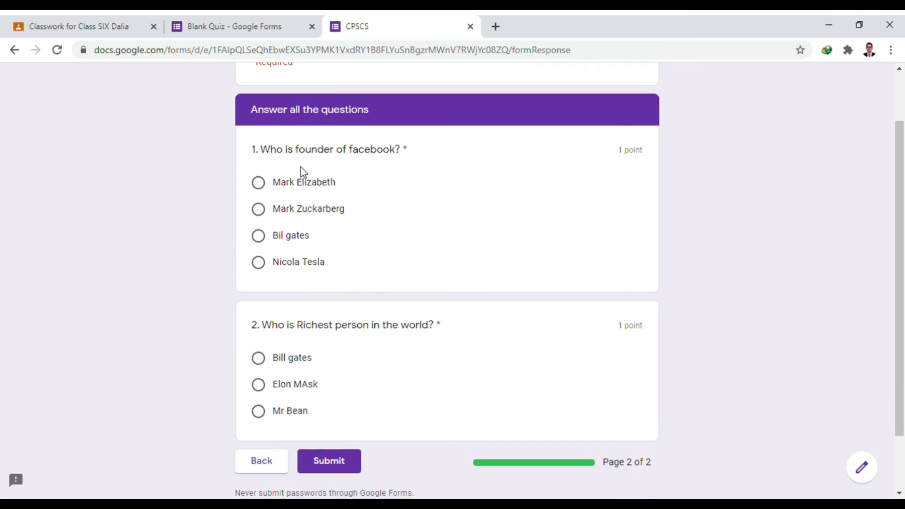
pyautogui.scroll(-2, 313, 165)
pyautogui.scroll(2, 313, 165)
pyautogui.click(267, 190)
pyautogui.scroll(-2, 311, 292)
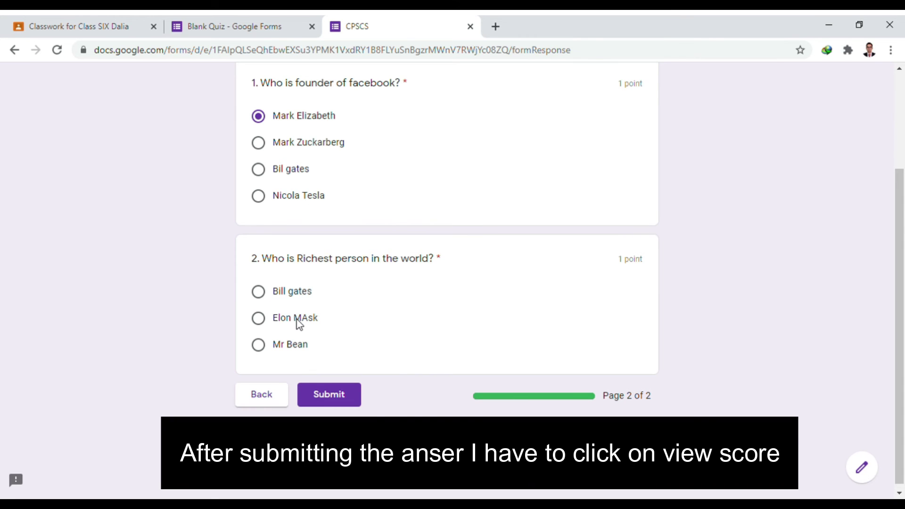
pyautogui.click(297, 321)
pyautogui.scroll(1, 327, 194)
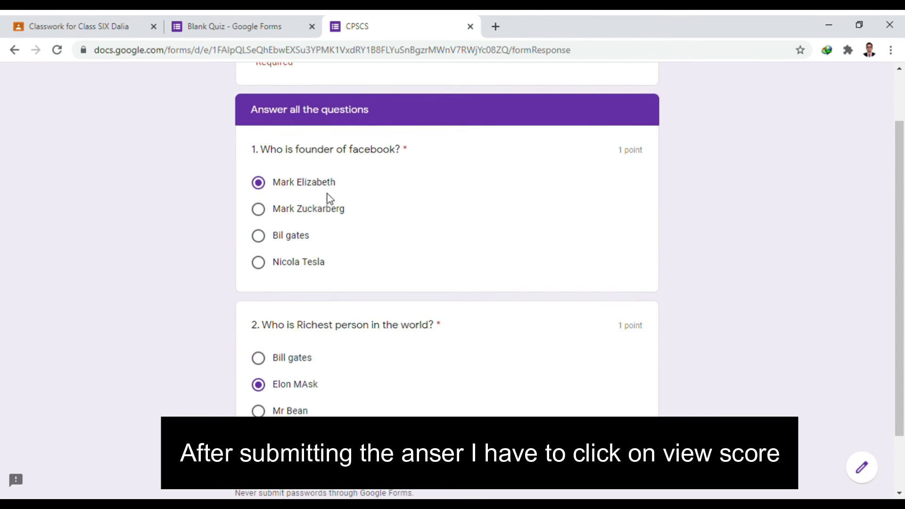
pyautogui.scroll(-1, 327, 194)
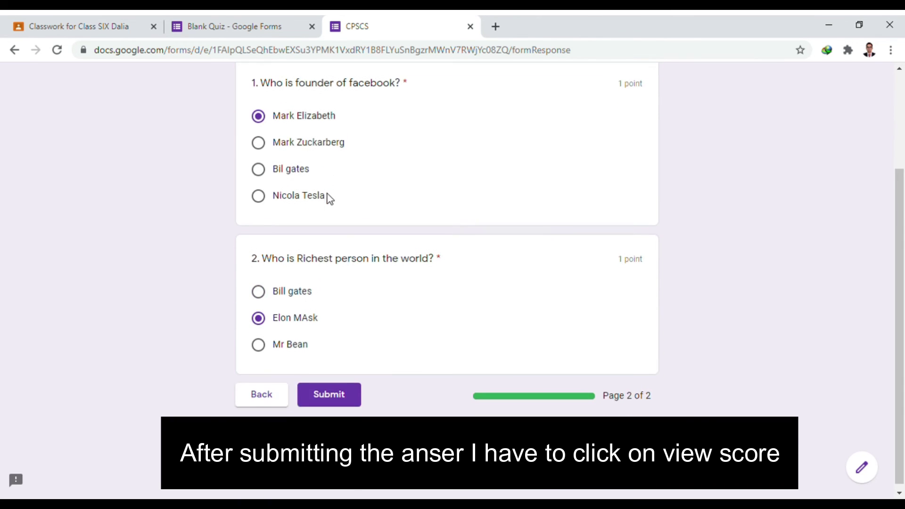
pyautogui.click(353, 395)
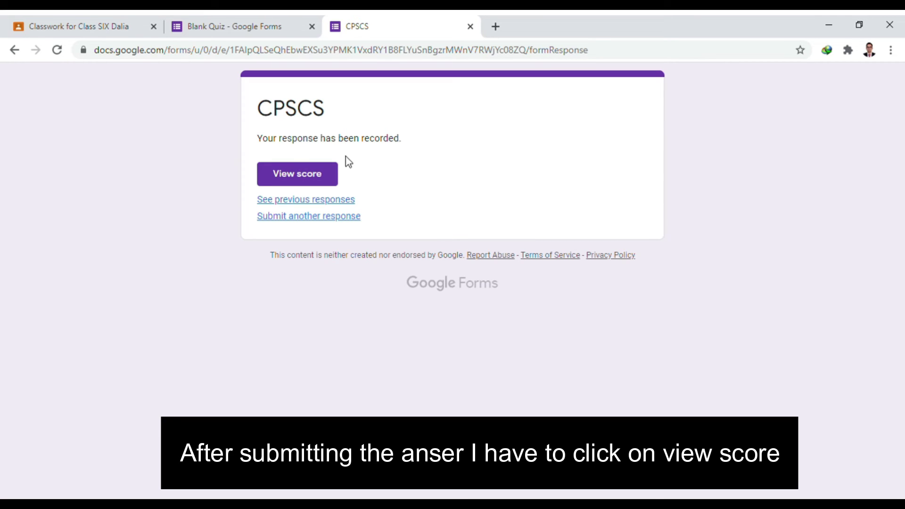
# - Open View score and review the 0/2 result with correct answers and feedback for both questions
pyautogui.click(335, 174)
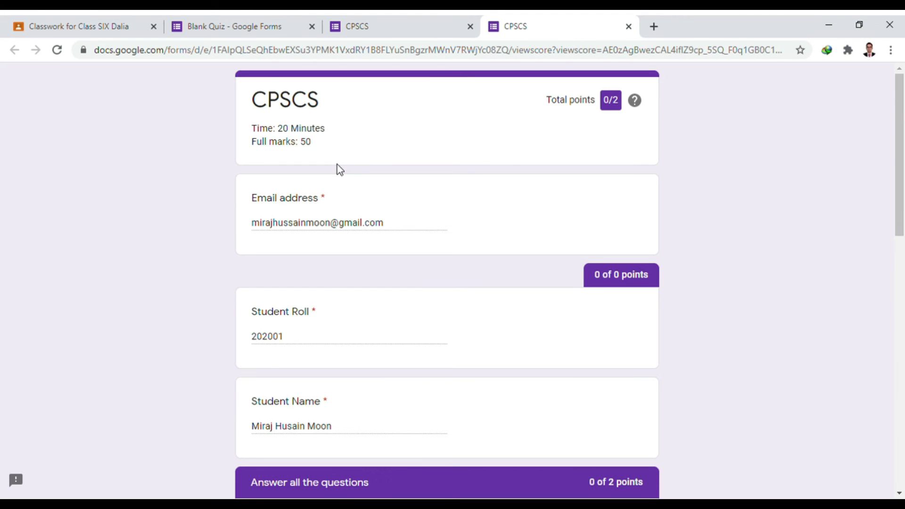
pyautogui.scroll(-2, 338, 164)
pyautogui.scroll(2, 338, 164)
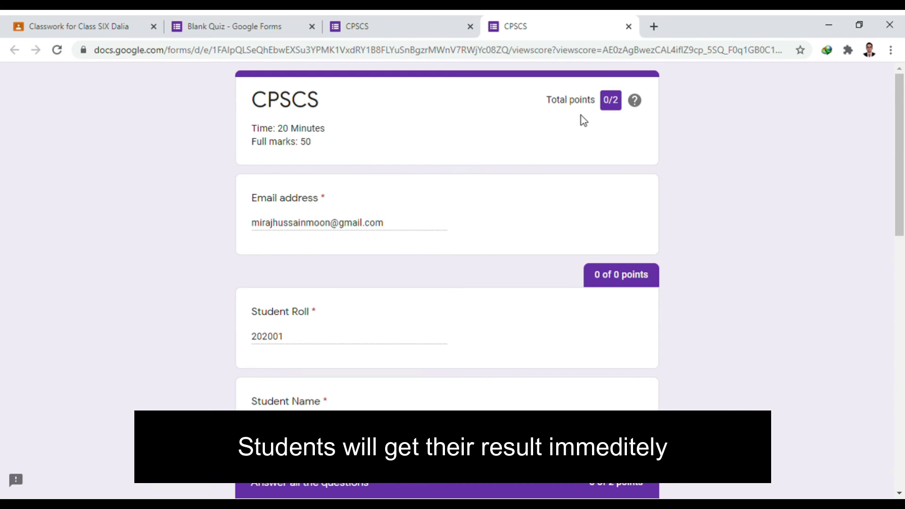
pyautogui.scroll(-5, 588, 125)
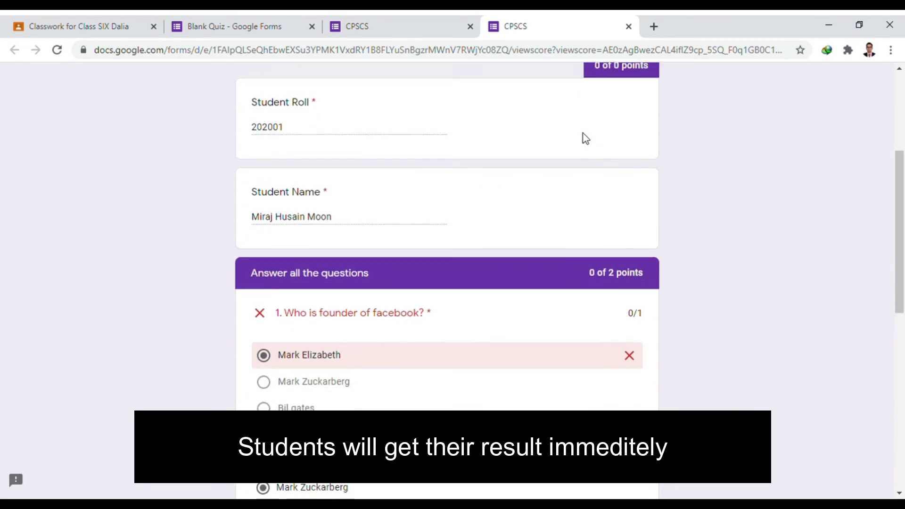
pyautogui.scroll(-3, 581, 131)
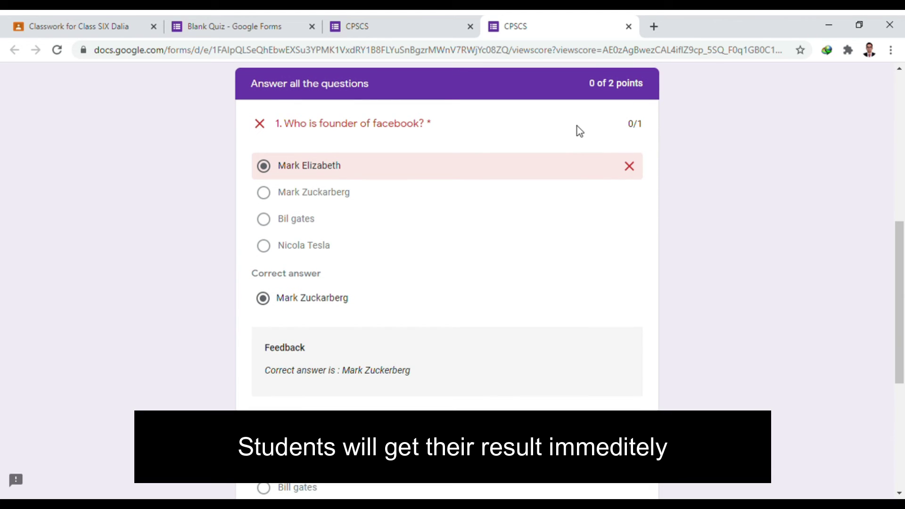
pyautogui.scroll(-2, 603, 156)
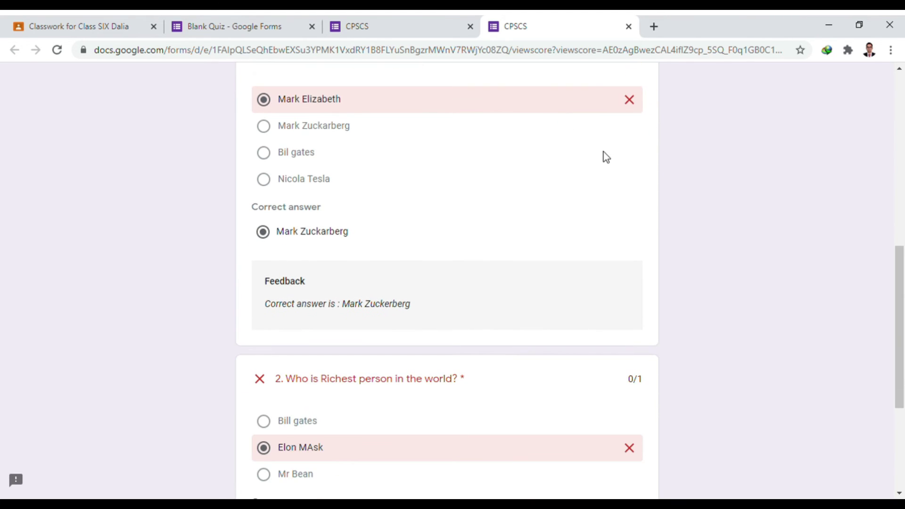
pyautogui.scroll(5, 576, 229)
pyautogui.scroll(3, 561, 269)
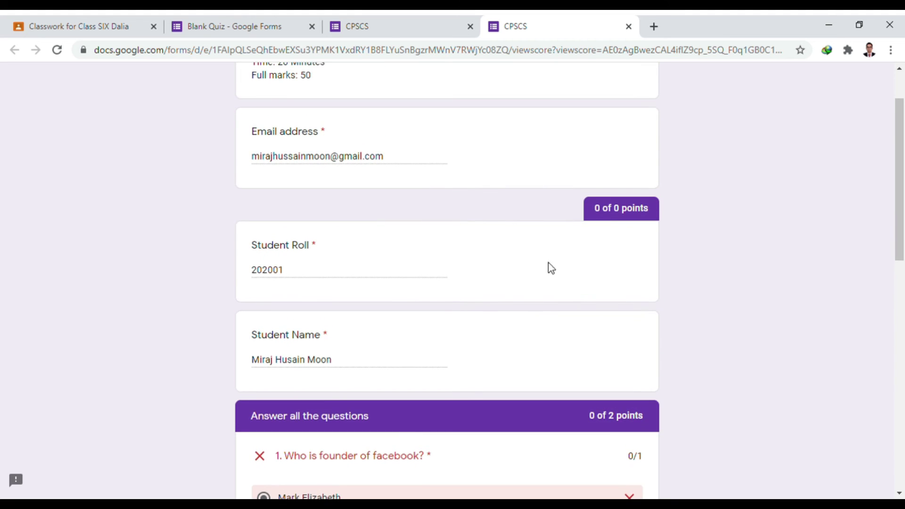
pyautogui.scroll(2, 607, 216)
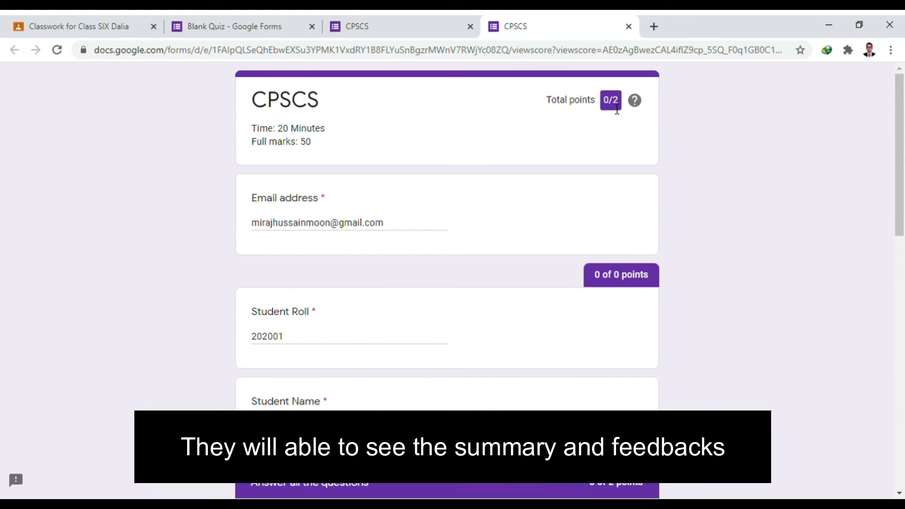
pyautogui.scroll(-7, 586, 133)
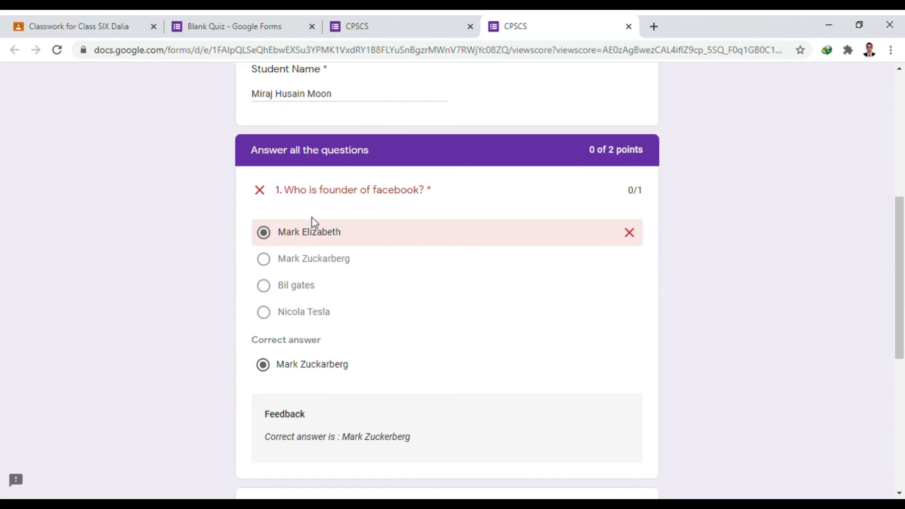
pyautogui.scroll(-2, 312, 218)
pyautogui.scroll(-3, 309, 264)
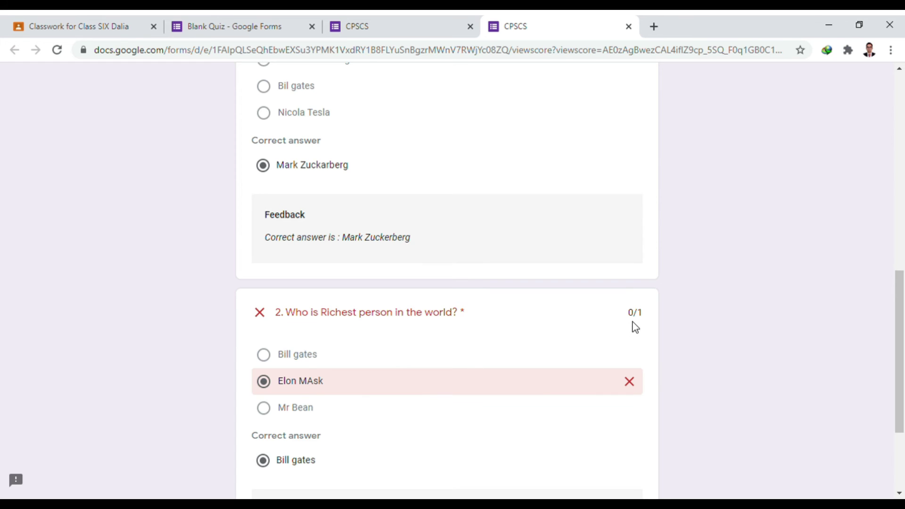
pyautogui.scroll(3, 634, 326)
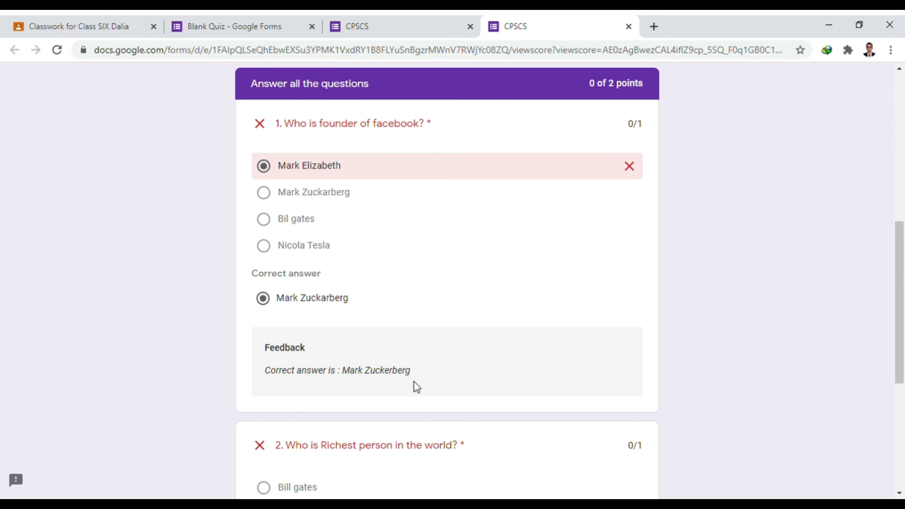
pyautogui.scroll(-4, 401, 377)
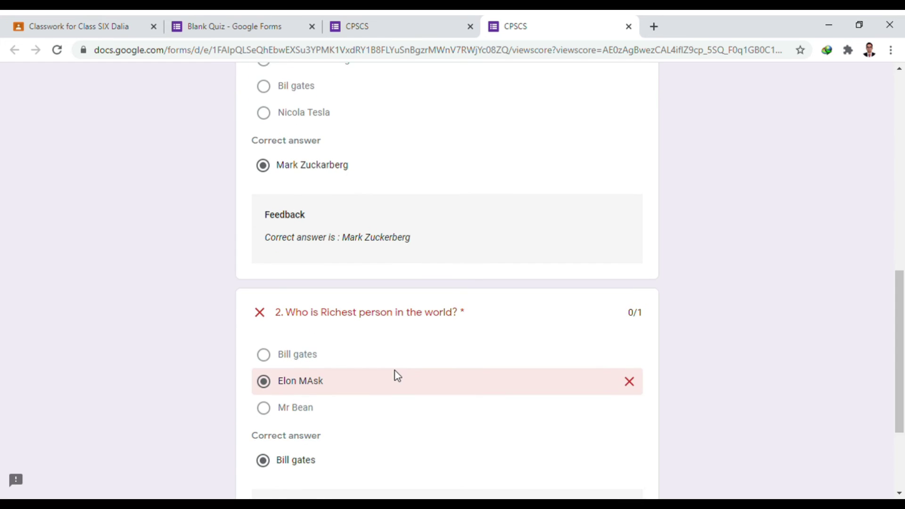
pyautogui.scroll(-2, 395, 372)
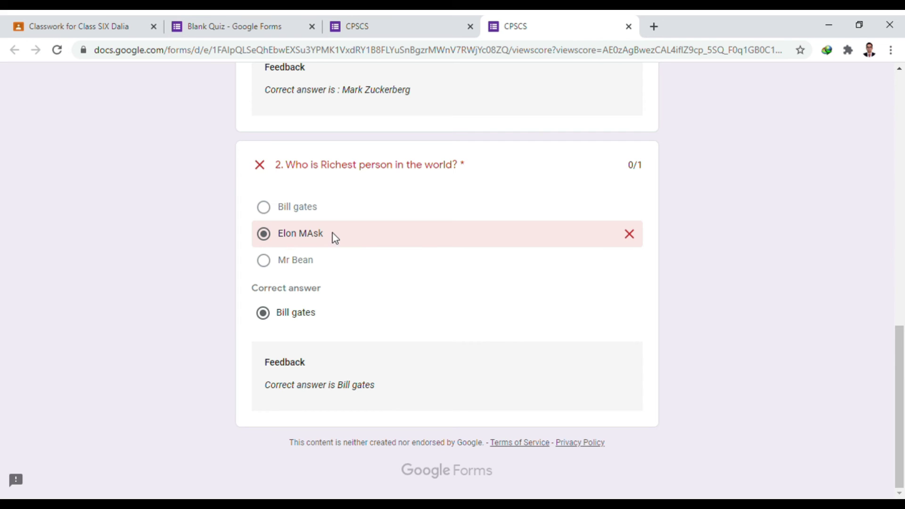
pyautogui.scroll(8, 463, 299)
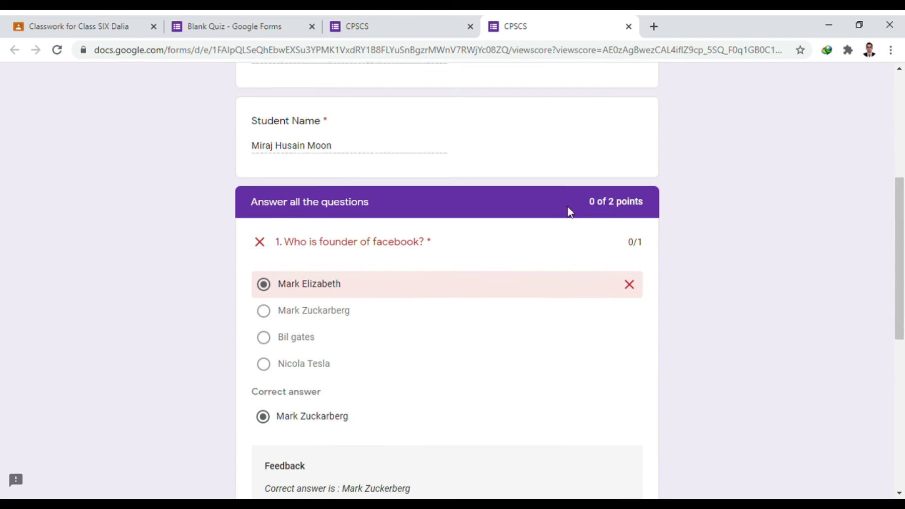
pyautogui.scroll(6, 571, 212)
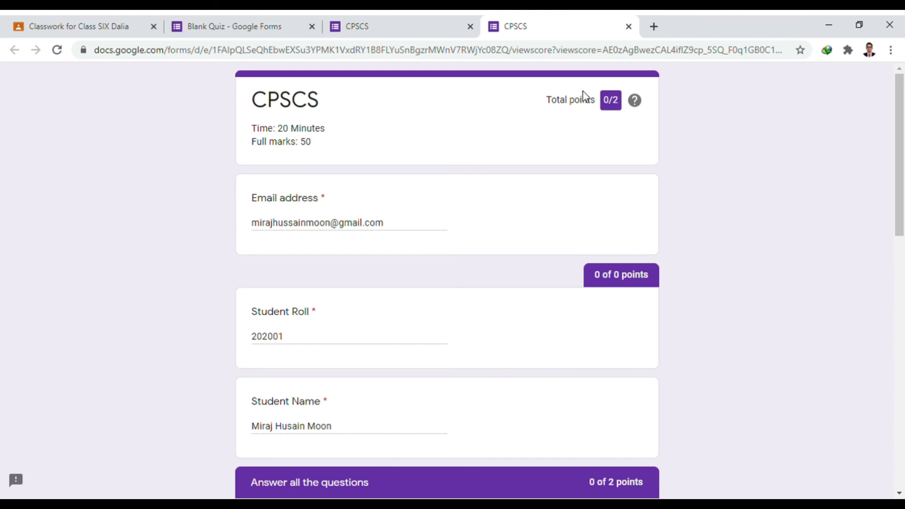
# - Load classroom.google.com in a fresh browser tab
pyautogui.click(654, 27)
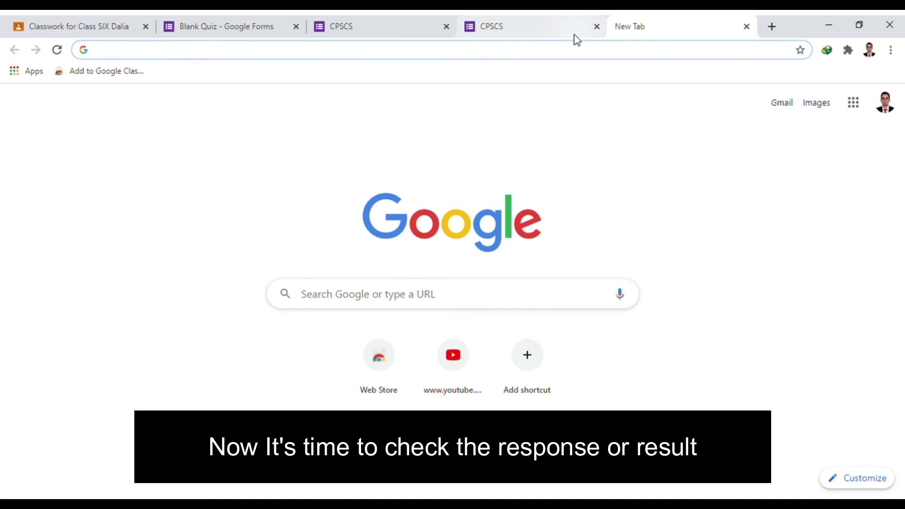
pyautogui.write('cla')
pyautogui.press('Right')
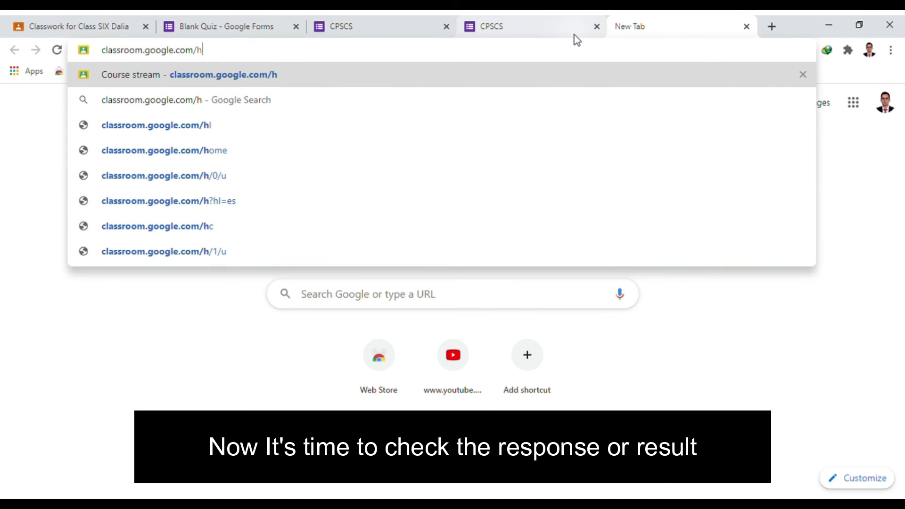
pyautogui.press('Return')
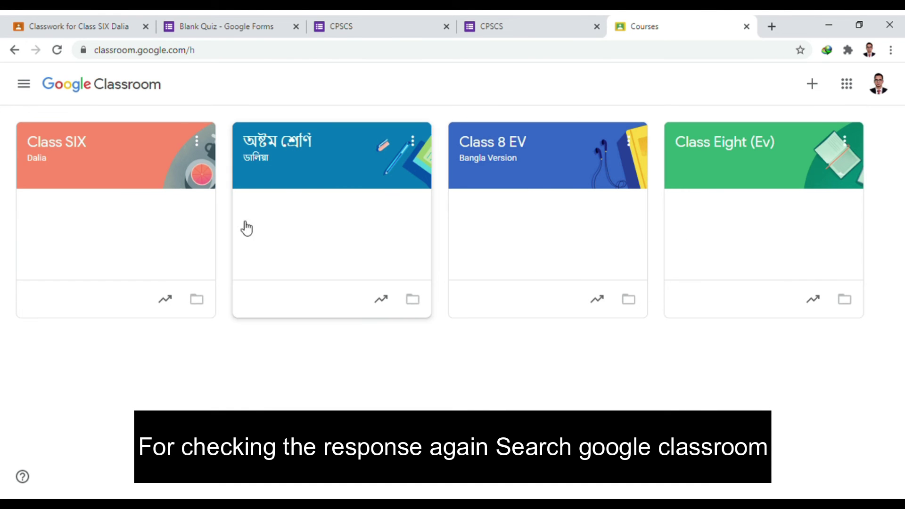
# - In Class SIX's Classwork, expand the draft ICT MODEL EXAM and open its attached CPSCS form
pyautogui.click(148, 176)
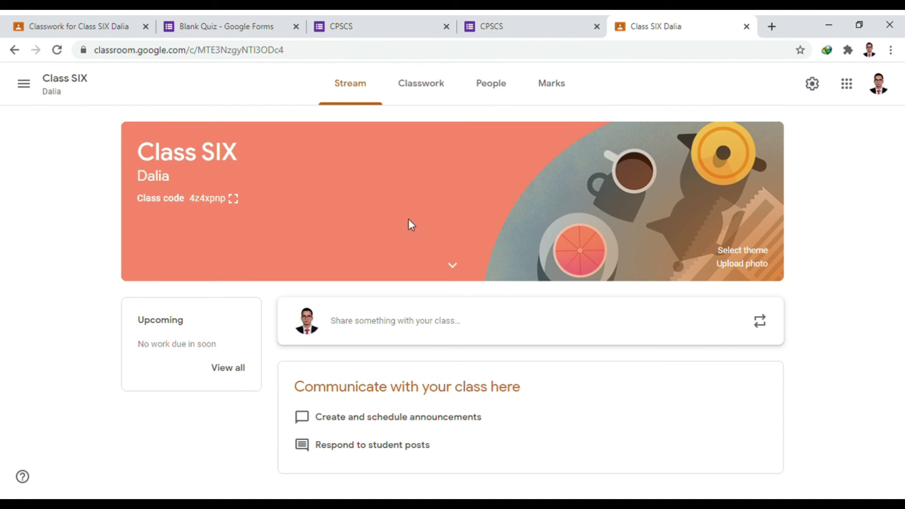
pyautogui.click(425, 101)
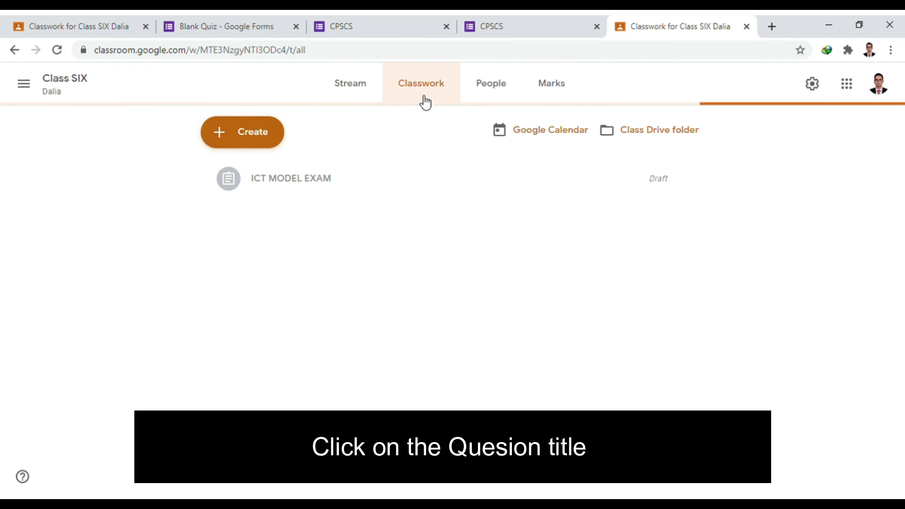
pyautogui.click(354, 187)
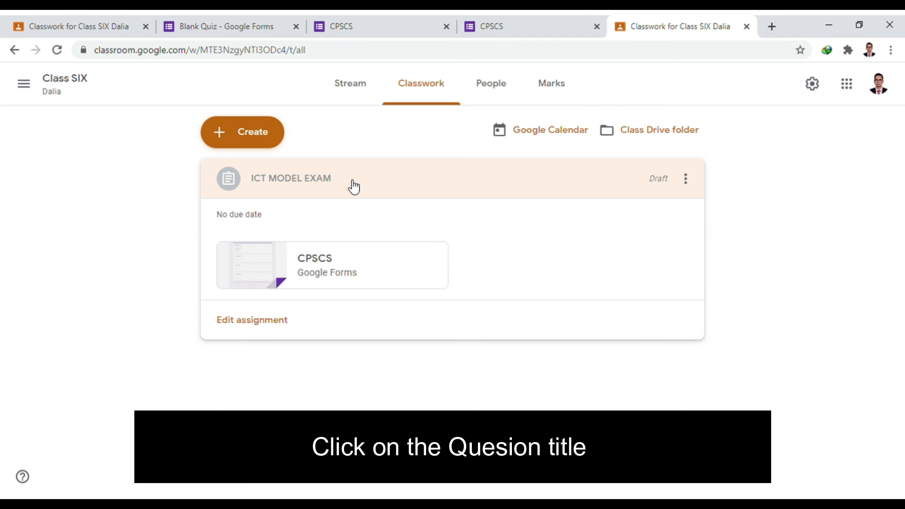
pyautogui.click(365, 272)
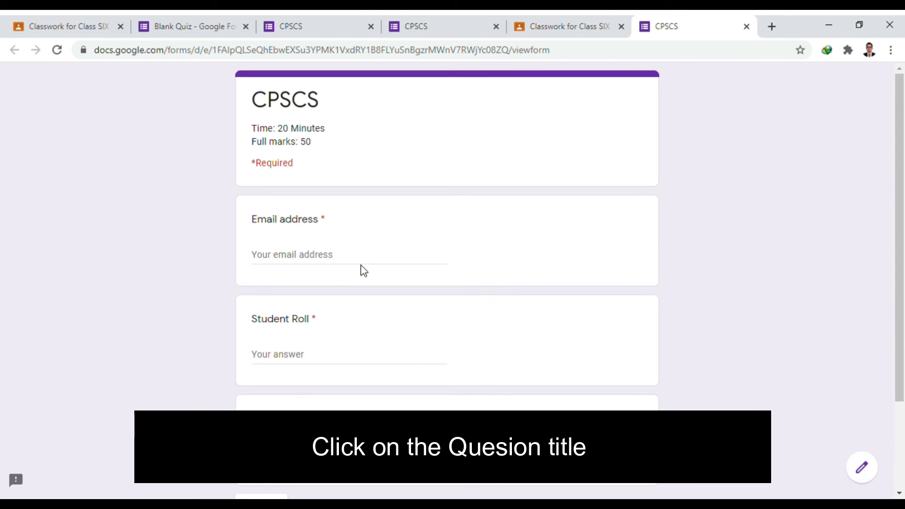
# - Open the CPSCS quiz in the editor and confirm it now shows one collected response
pyautogui.scroll(-2, 364, 250)
pyautogui.scroll(2, 399, 250)
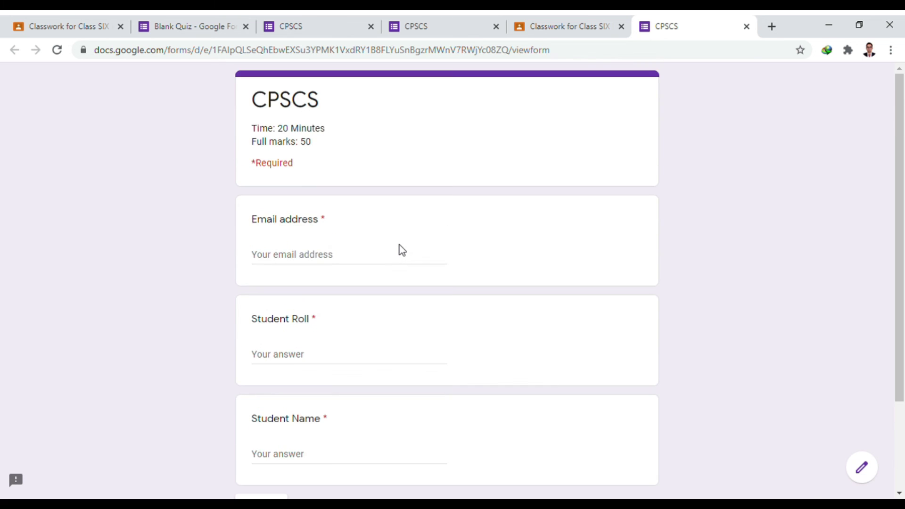
pyautogui.scroll(-2, 400, 248)
pyautogui.scroll(2, 386, 231)
pyautogui.scroll(-2, 401, 217)
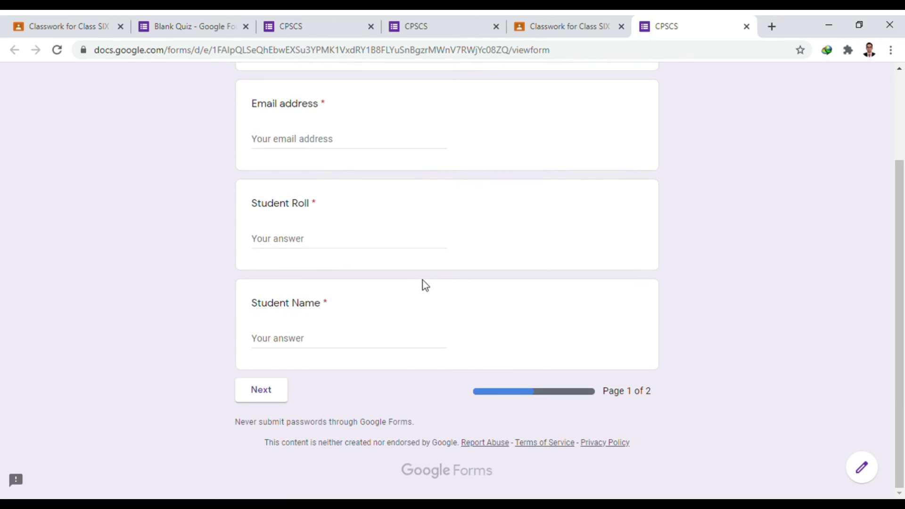
pyautogui.scroll(2, 422, 279)
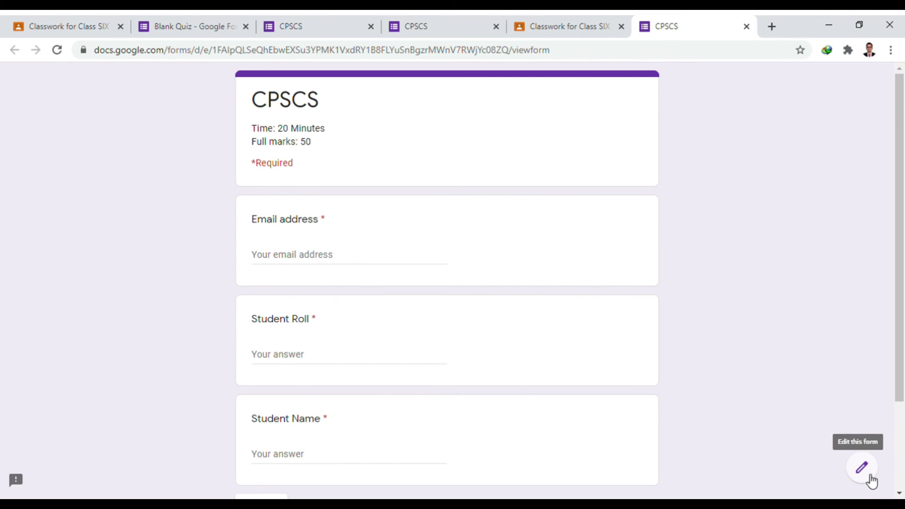
pyautogui.click(871, 477)
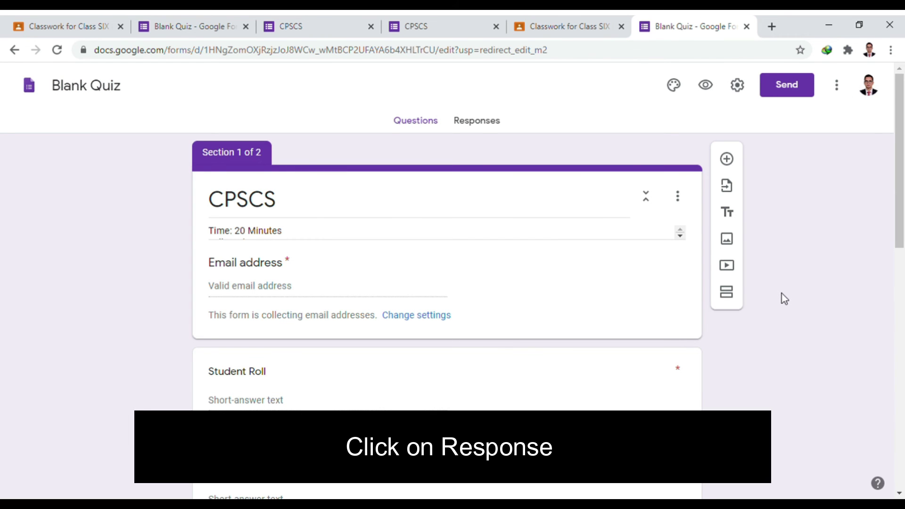
pyautogui.scroll(-3, 610, 255)
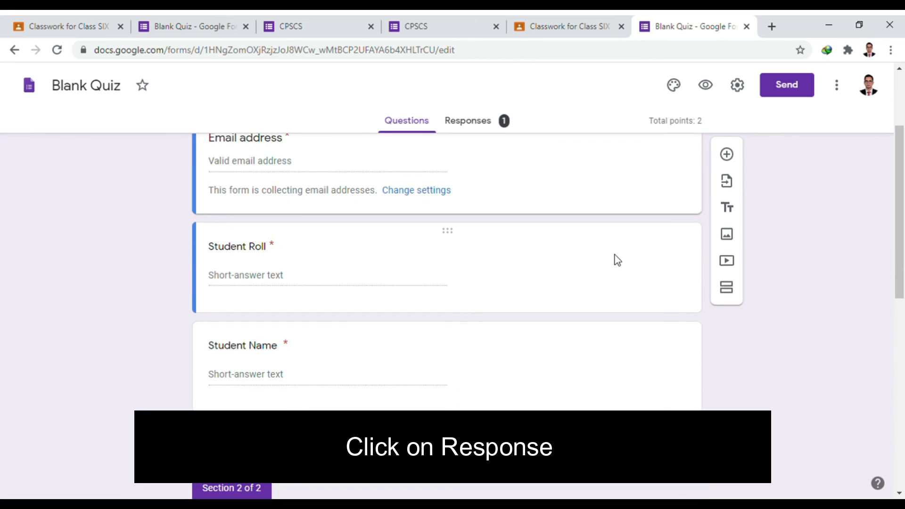
pyautogui.scroll(3, 609, 339)
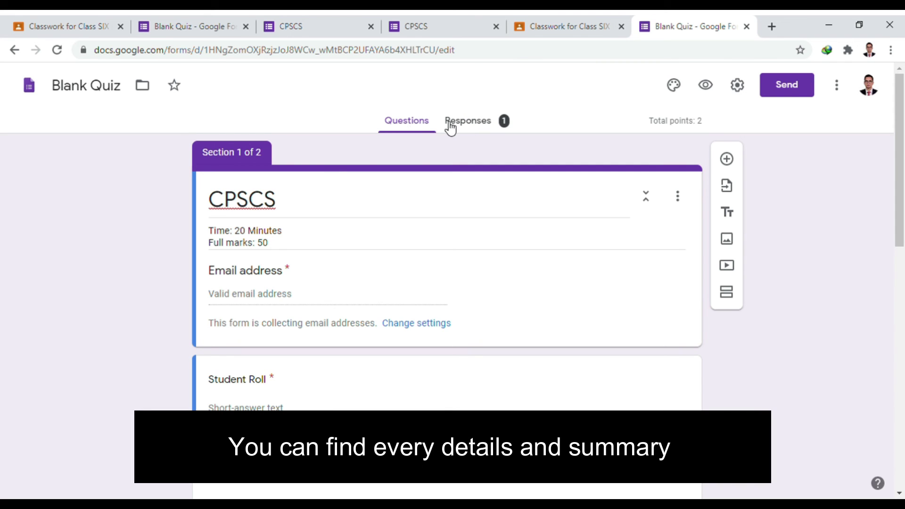
# - Review the responses Summary: 1 response averaging 0/2 points, with both questions missed
pyautogui.click(466, 125)
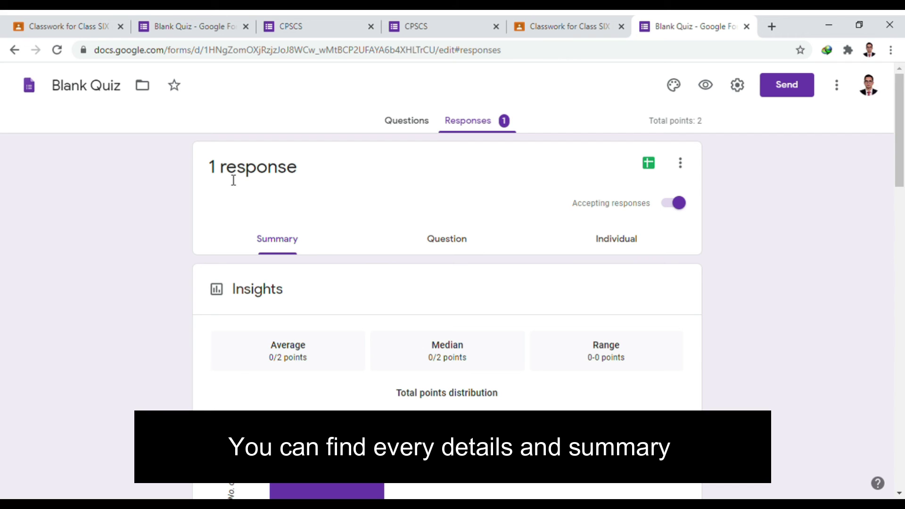
pyautogui.scroll(-10, 463, 194)
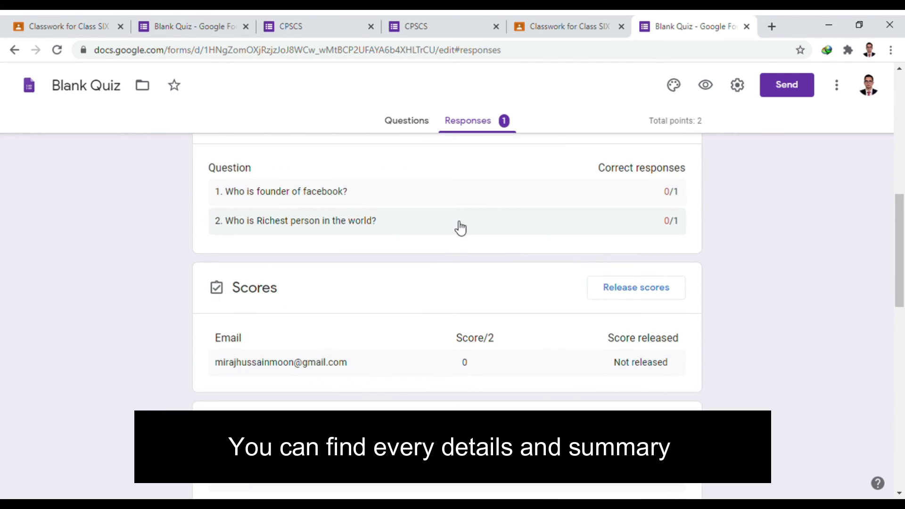
pyautogui.scroll(-4, 459, 228)
pyautogui.scroll(4, 463, 295)
pyautogui.scroll(7, 461, 291)
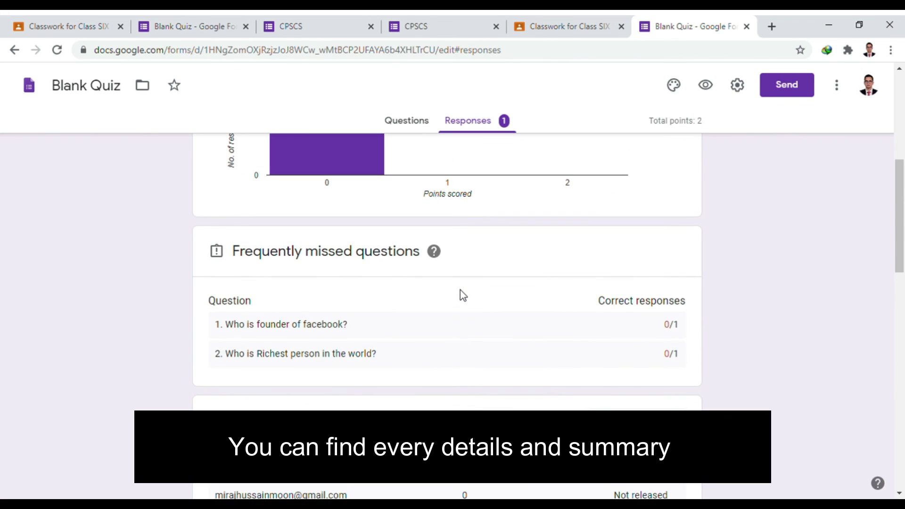
pyautogui.scroll(3, 462, 278)
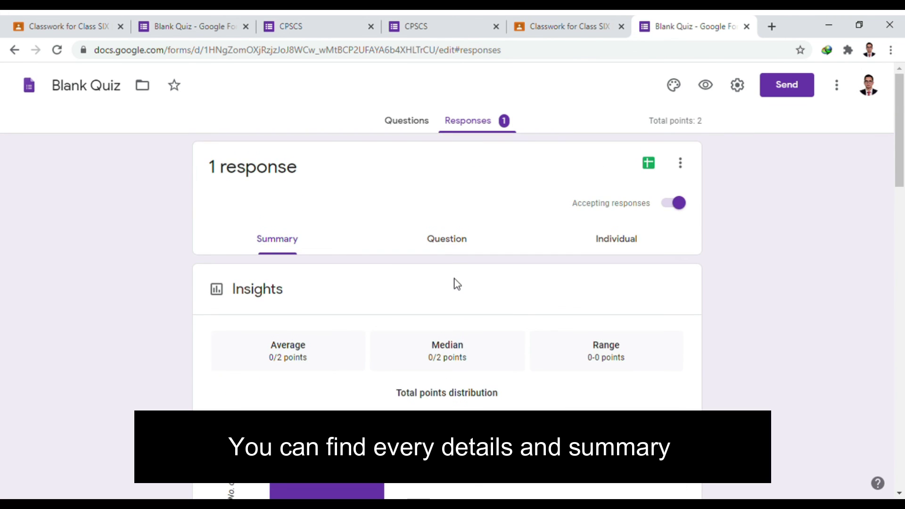
pyautogui.scroll(-8, 453, 283)
pyautogui.scroll(-7, 453, 314)
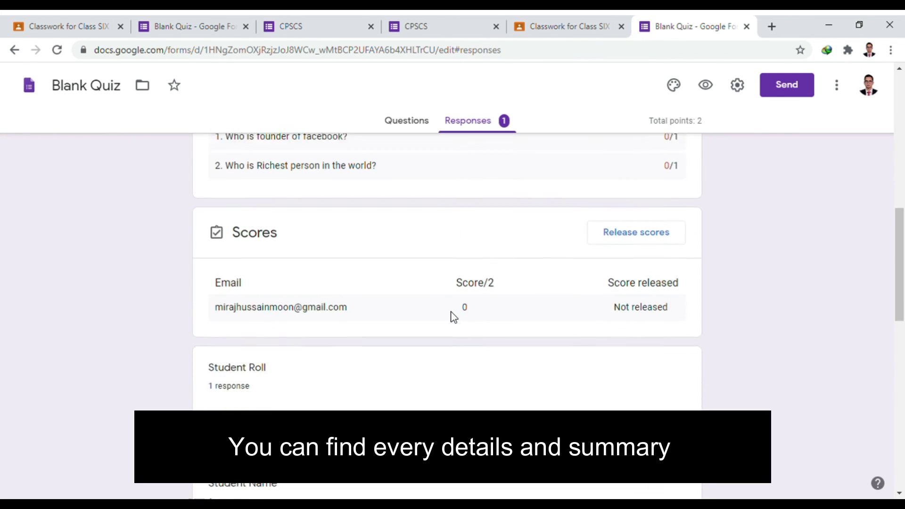
pyautogui.scroll(3, 338, 266)
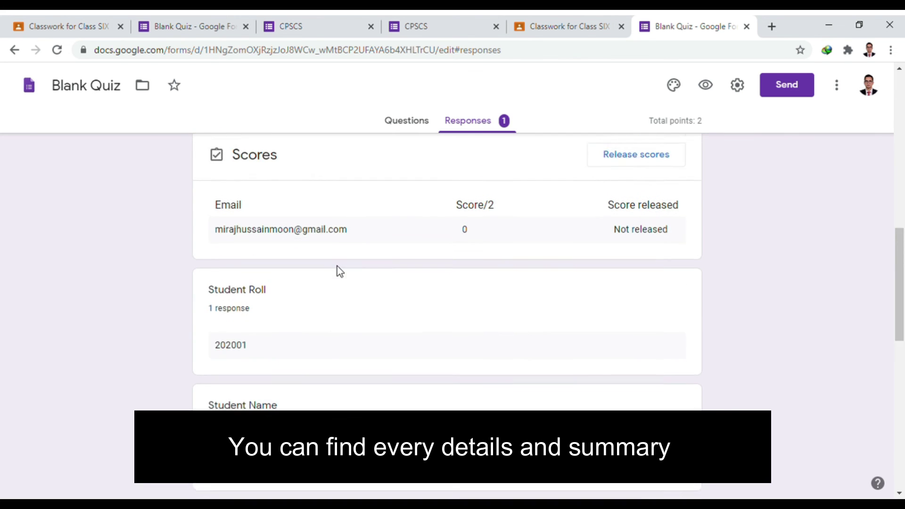
pyautogui.scroll(-2, 325, 270)
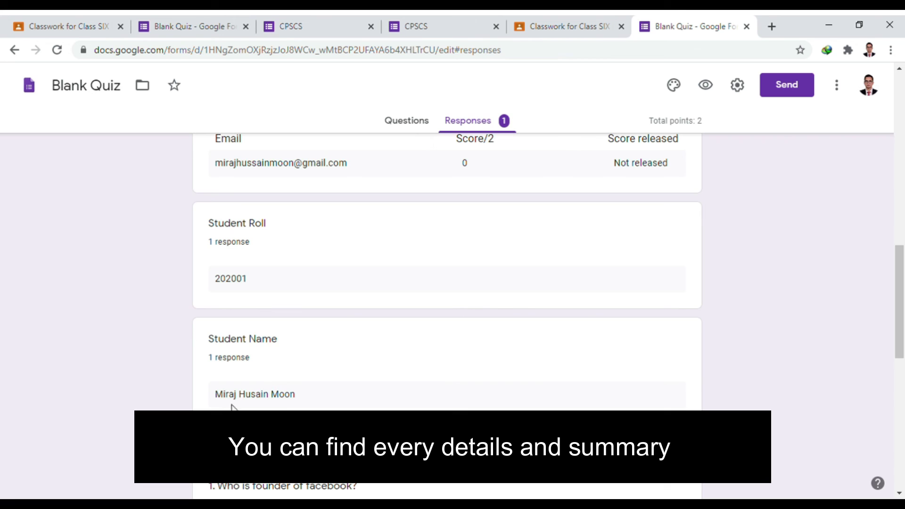
pyautogui.scroll(-3, 232, 406)
pyautogui.scroll(-3, 272, 267)
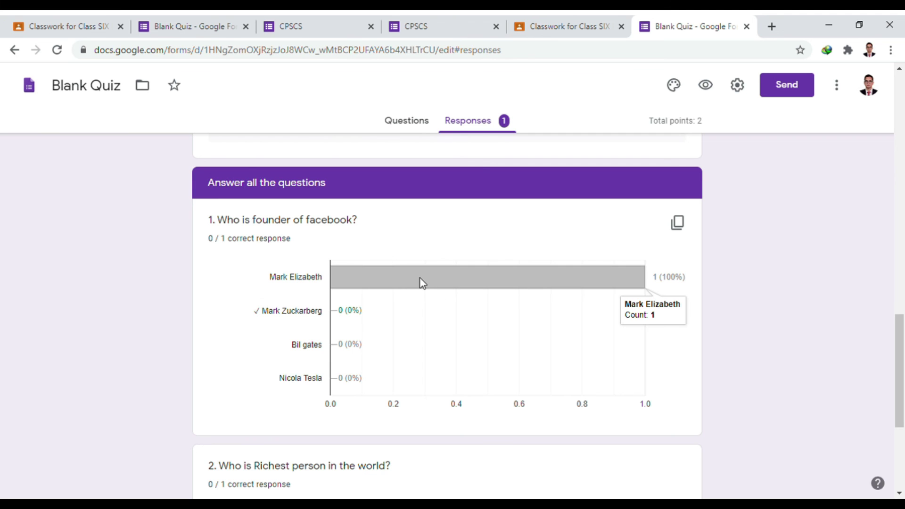
pyautogui.scroll(-5, 420, 281)
pyautogui.moveTo(390, 340)
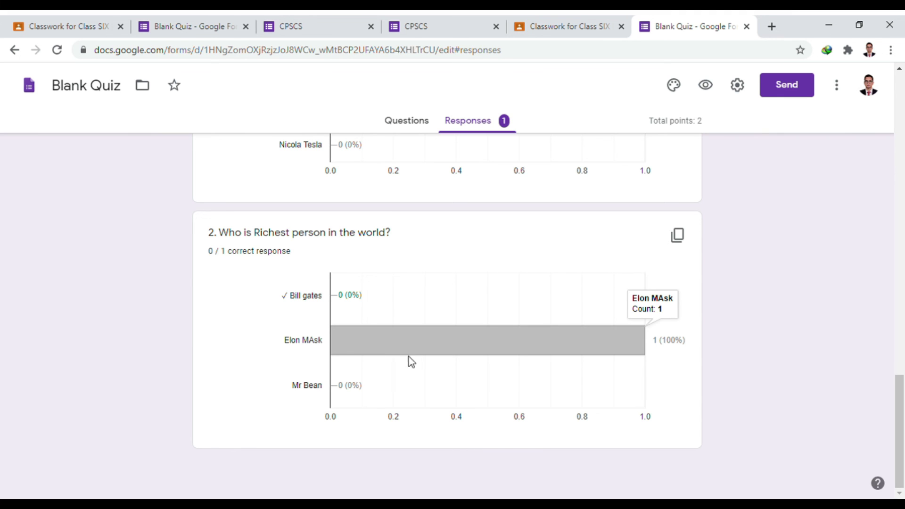
pyautogui.scroll(6, 347, 305)
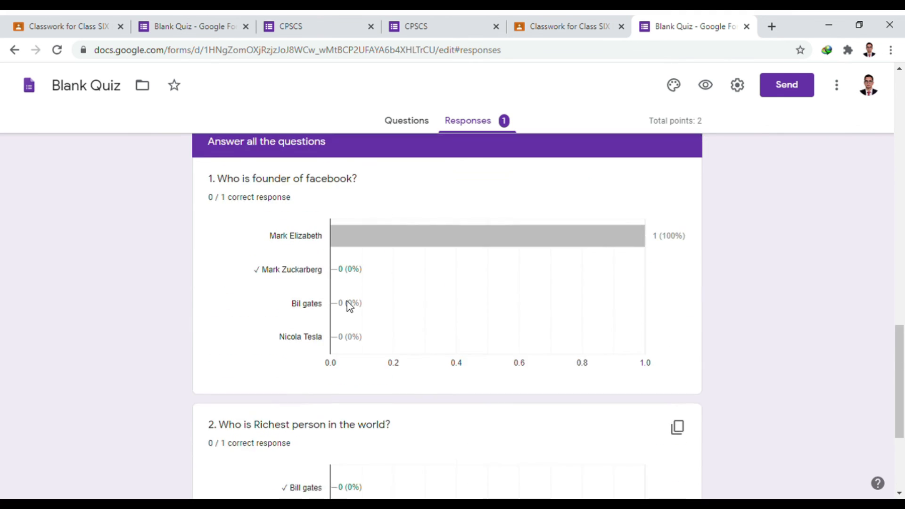
pyautogui.scroll(12, 352, 312)
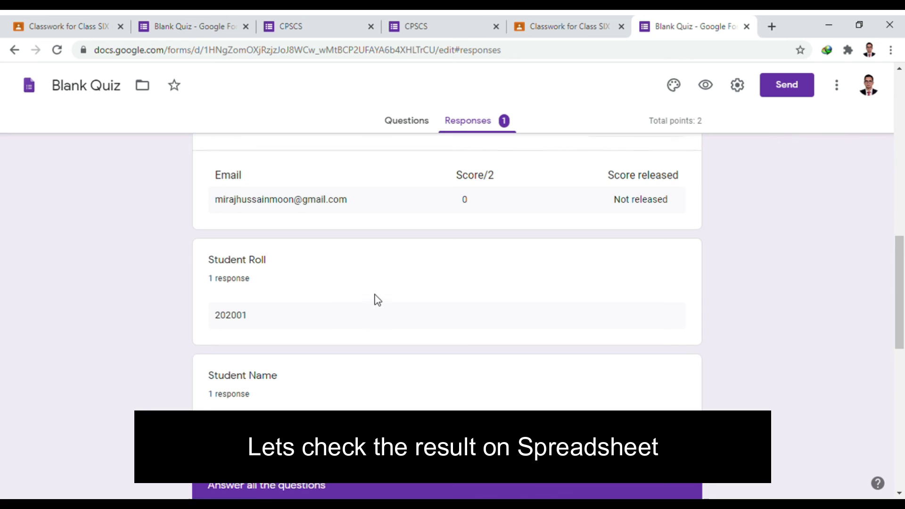
pyautogui.scroll(5, 378, 298)
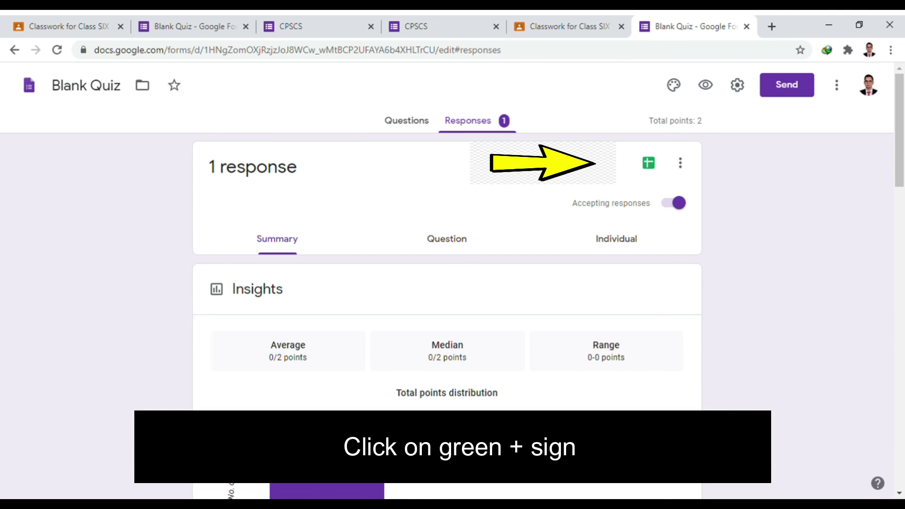
# - Link the quiz responses to a new Google Sheets spreadsheet named 'ICT MODEL (Responses)'
pyautogui.click(649, 163)
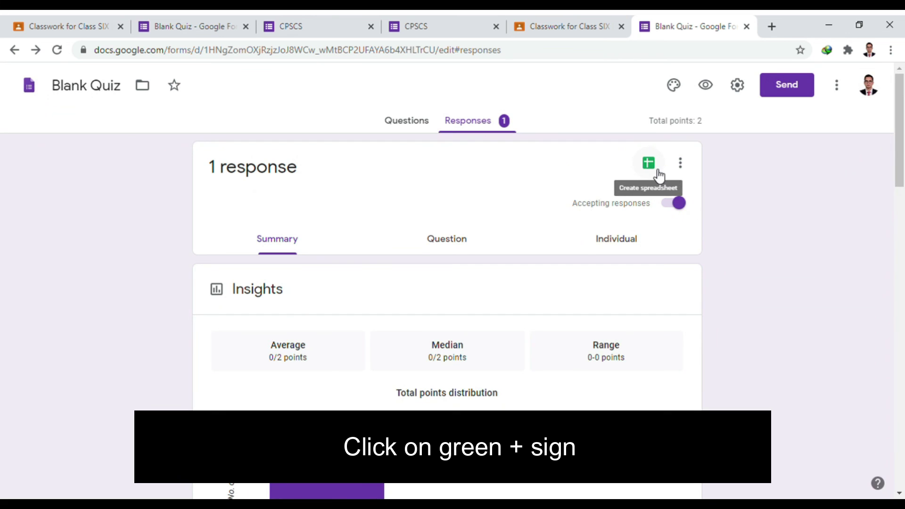
pyautogui.click(659, 173)
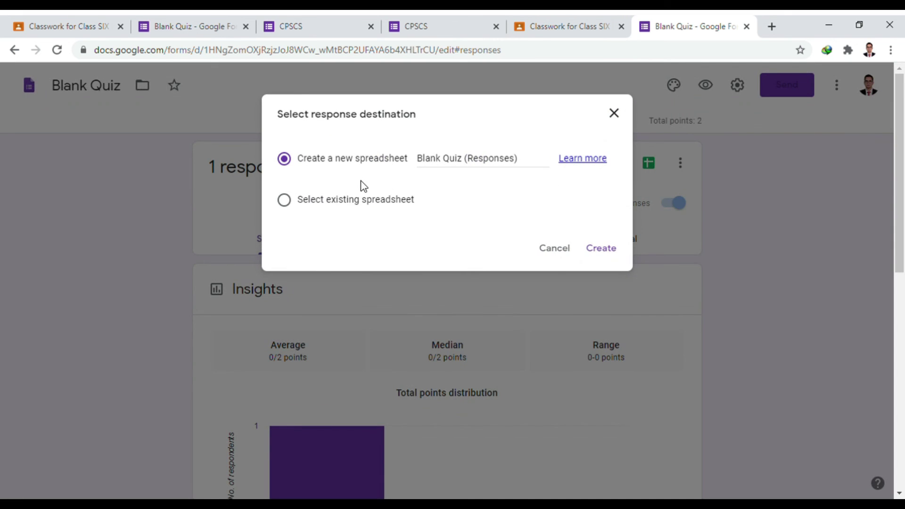
pyautogui.click(532, 168)
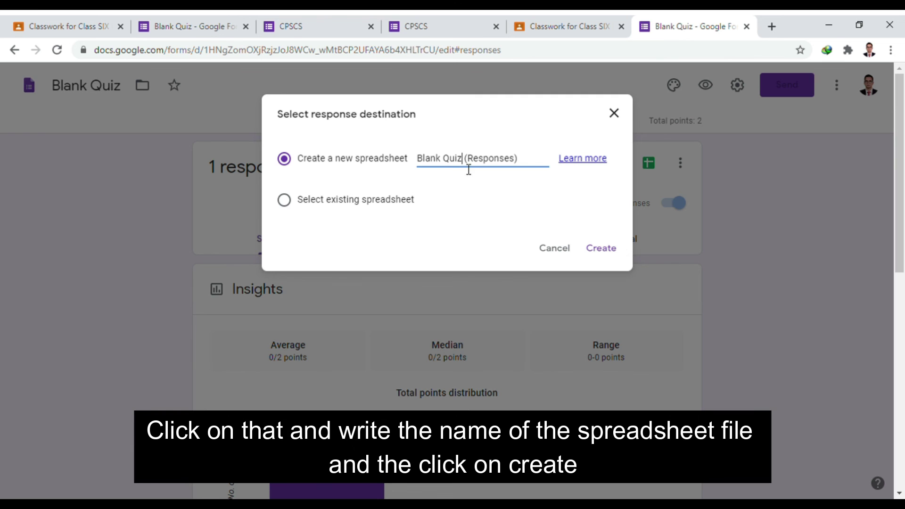
pyautogui.press('BackSpace')
pyautogui.press('BackSpace')
pyautogui.press('BackSpace')
pyautogui.press('BackSpace')
pyautogui.press('BackSpace')
pyautogui.press('BackSpace')
pyautogui.press('BackSpace')
pyautogui.press('BackSpace')
pyautogui.press('BackSpace')
pyautogui.press('BackSpace')
pyautogui.write('ICTY')
pyautogui.press('BackSpace')
pyautogui.write('MODEL')
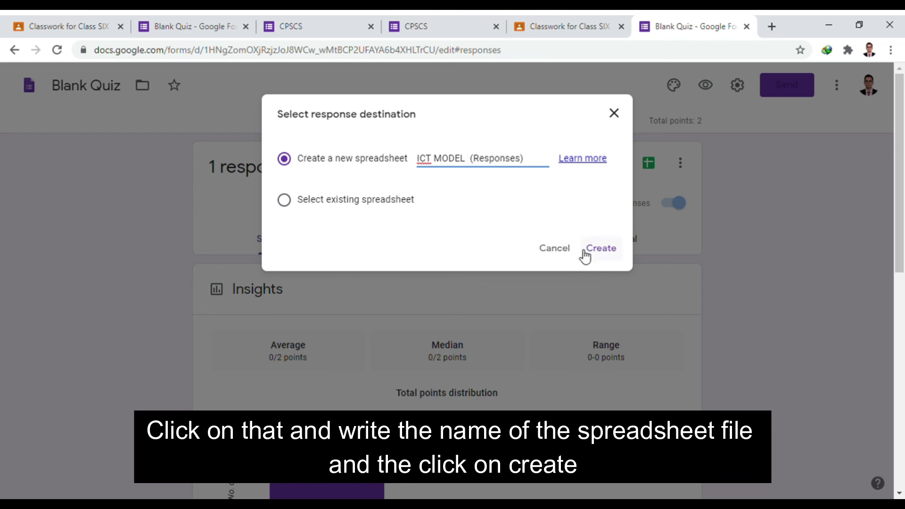
pyautogui.click(612, 250)
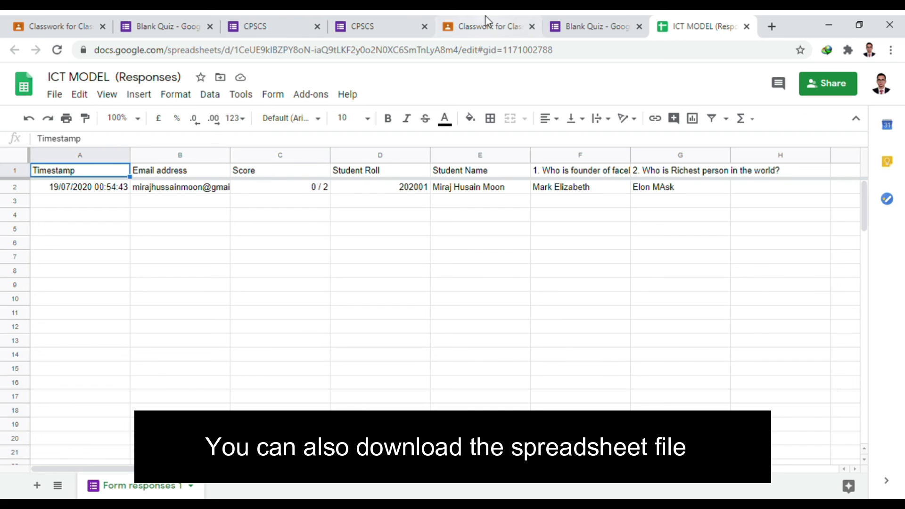
# - After checking the 0 / 2 response row in the sheet, return to the quiz's responses page
pyautogui.click(586, 21)
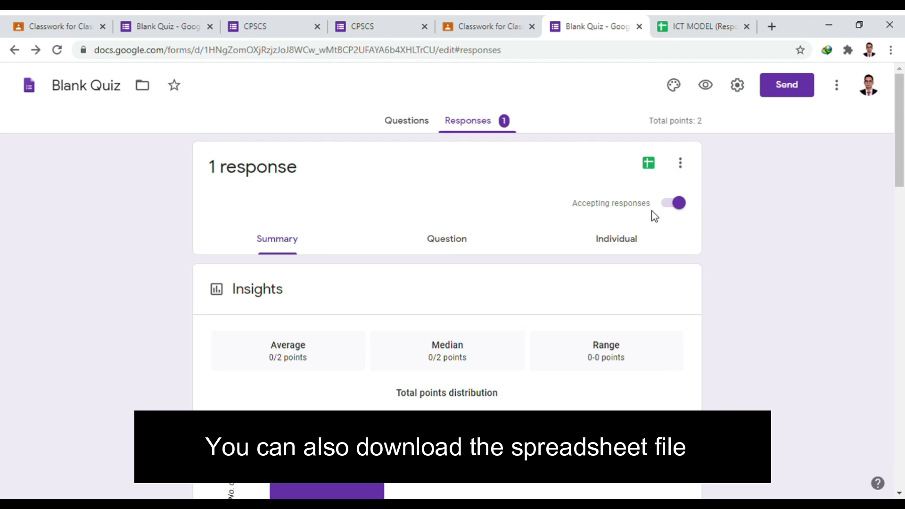
pyautogui.click(677, 205)
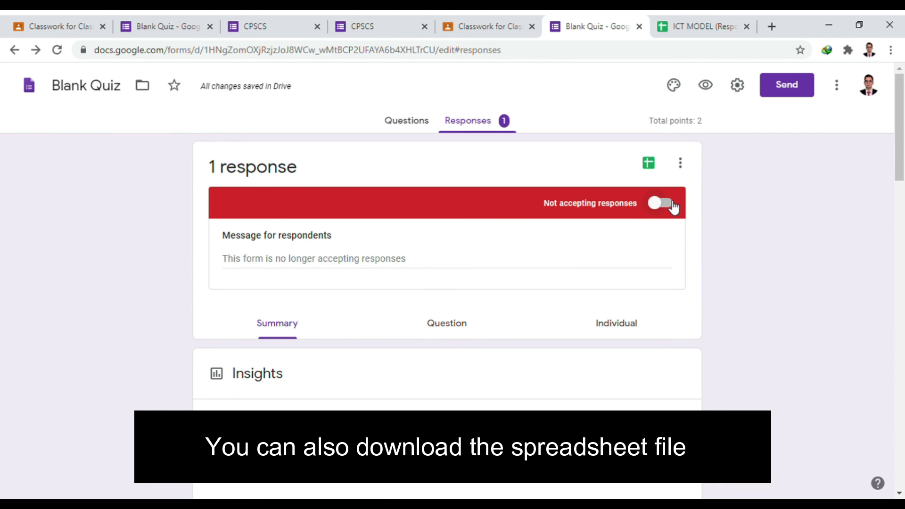
pyautogui.click(675, 205)
pyautogui.click(690, 163)
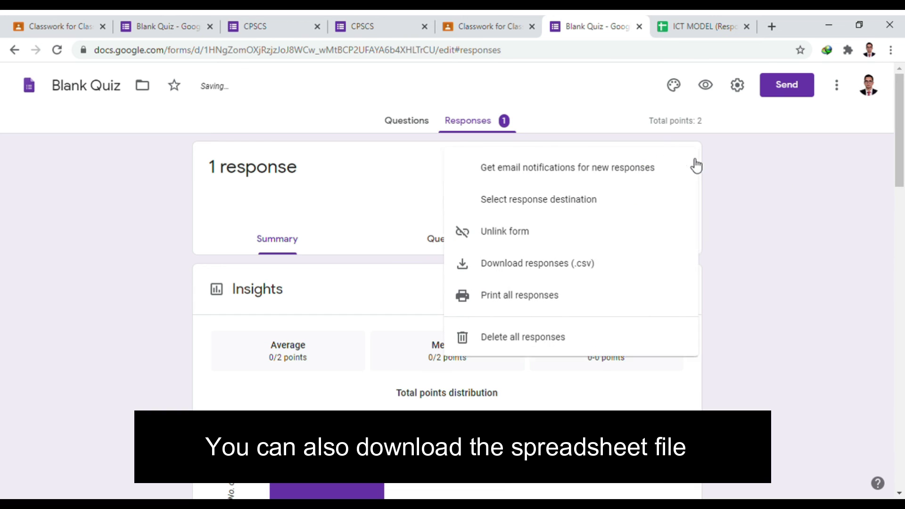
pyautogui.click(706, 182)
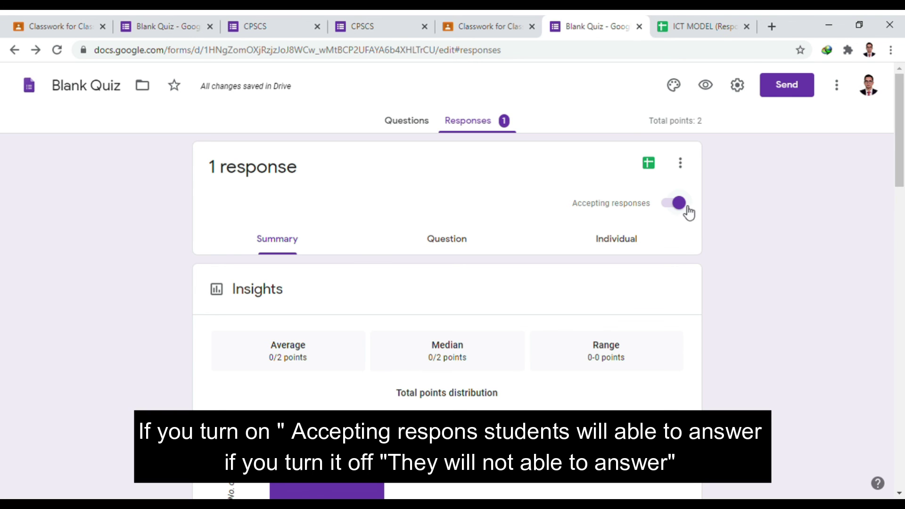
pyautogui.scroll(-3, 623, 187)
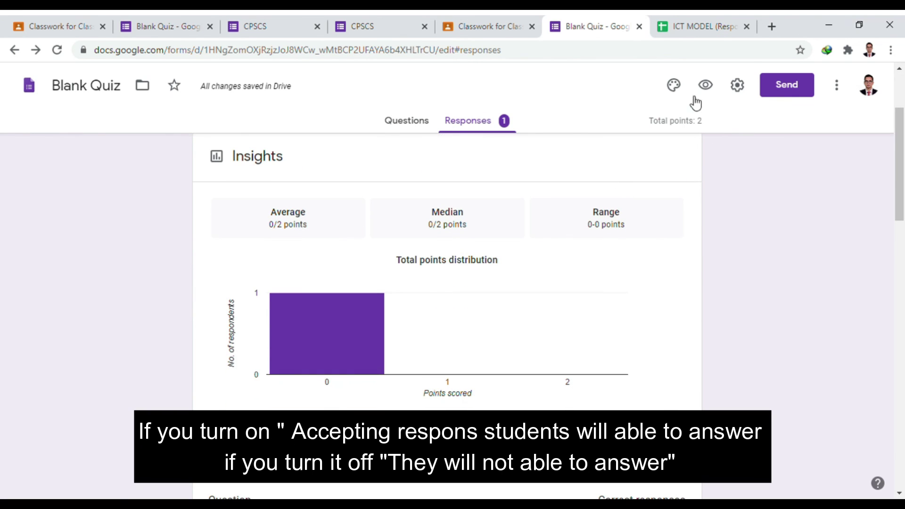
pyautogui.click(737, 81)
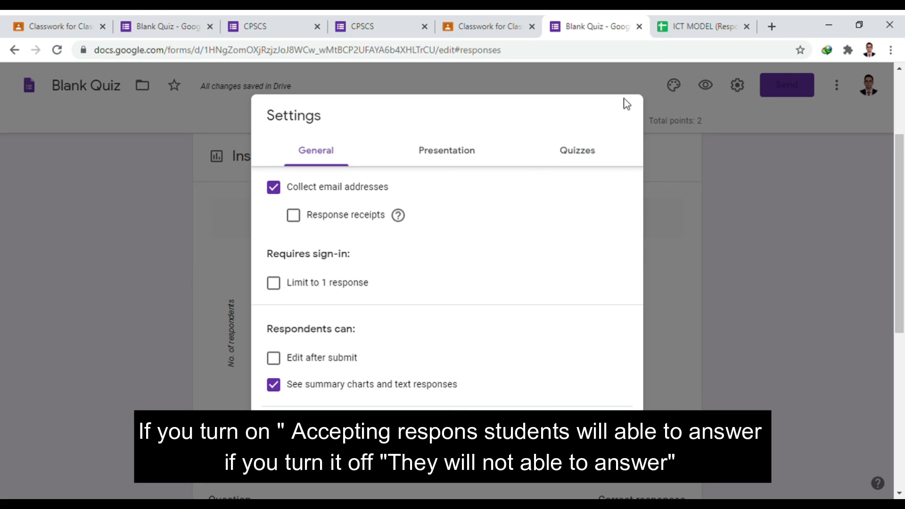
pyautogui.click(663, 245)
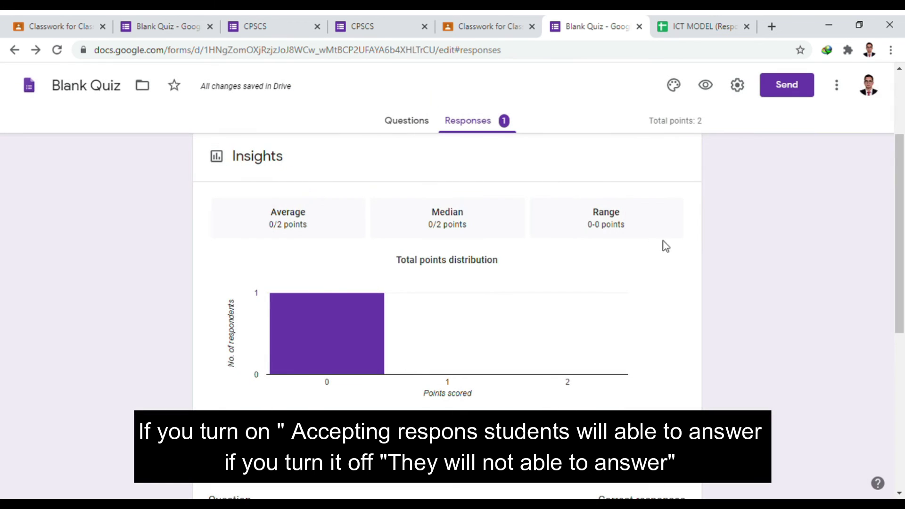
pyautogui.scroll(1, 752, 204)
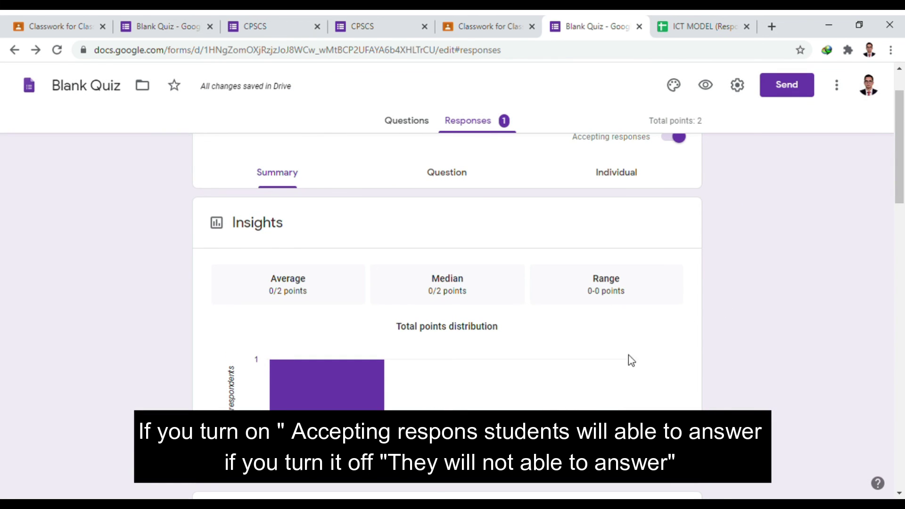